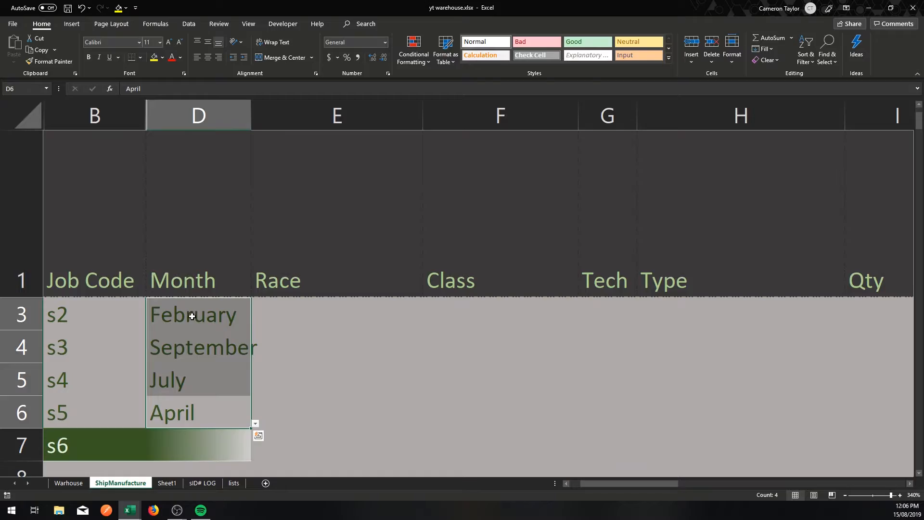
left_click_drag(199, 348, 193, 416)
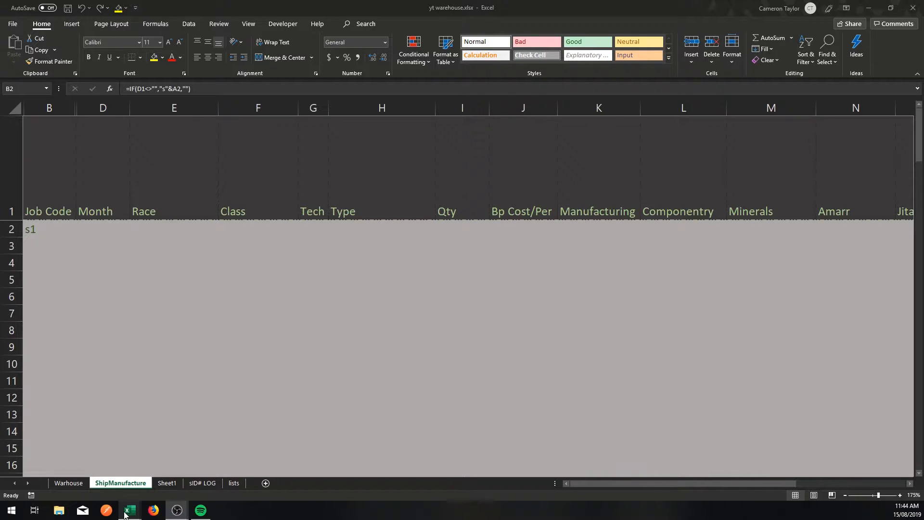
Switch to the GhesaShips workbook and examine the first unfilled job row, s816, on the Ship Manufacture sheet.
mouse_move(135, 515)
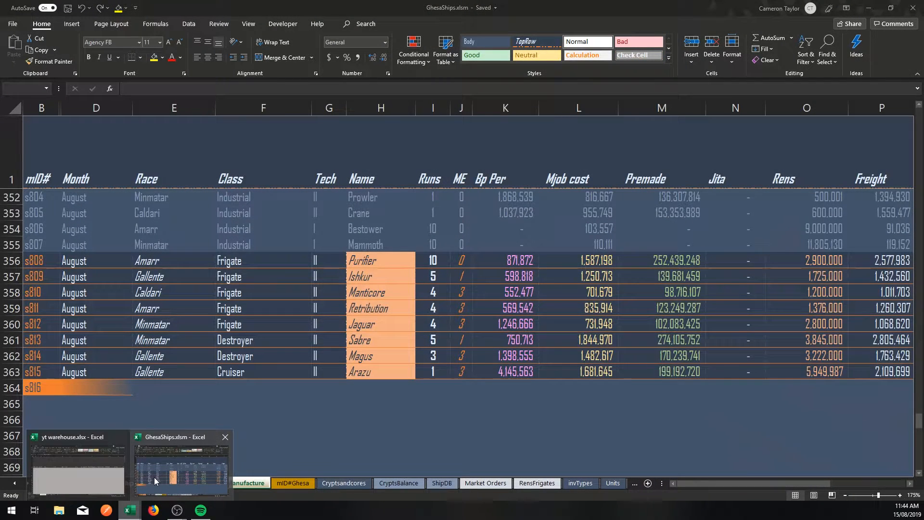
left_click(154, 478)
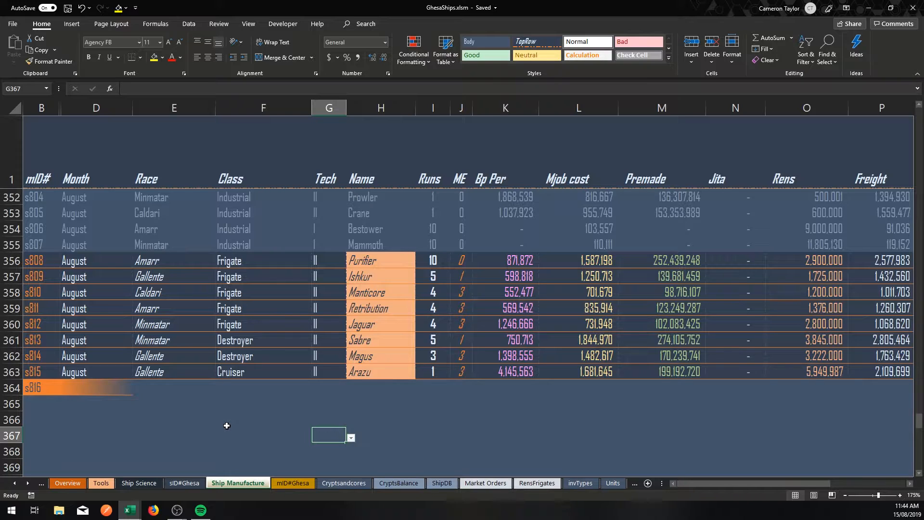
left_click(114, 385)
left_click(203, 393)
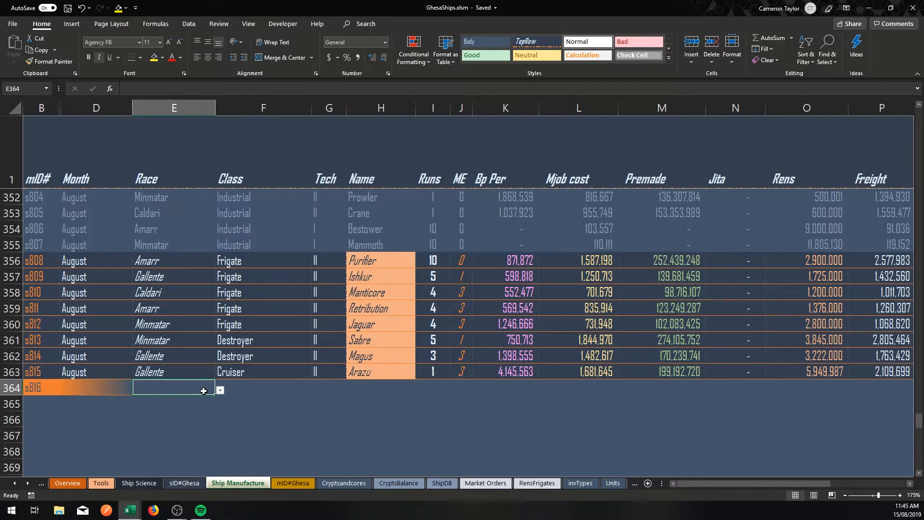
scroll(204, 392, "up", 3)
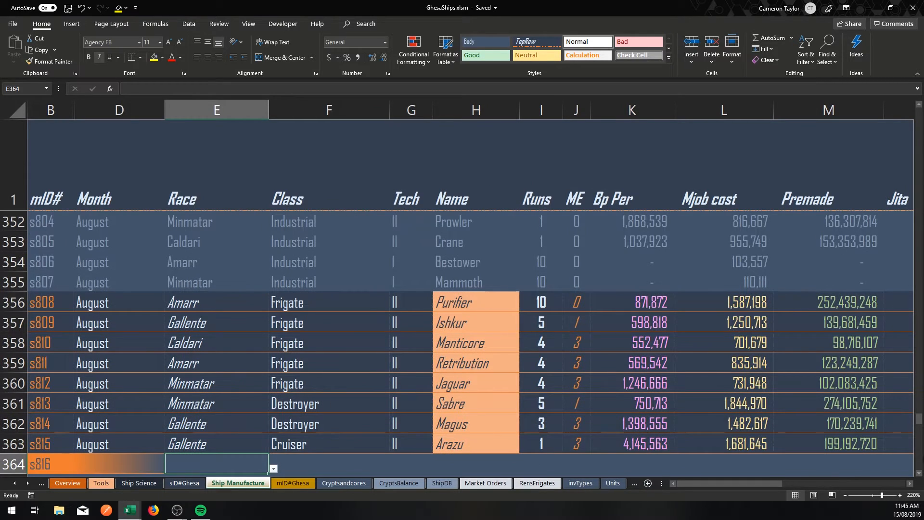
left_click(919, 474)
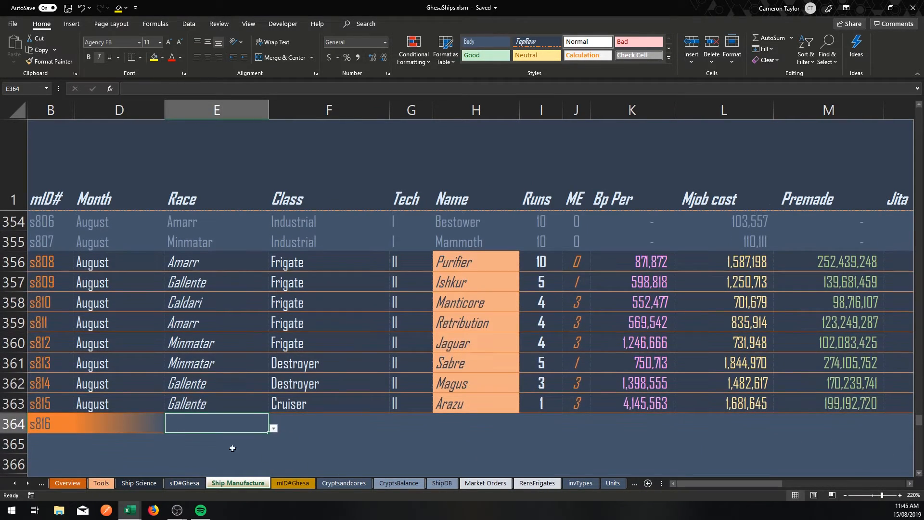
left_click(129, 430)
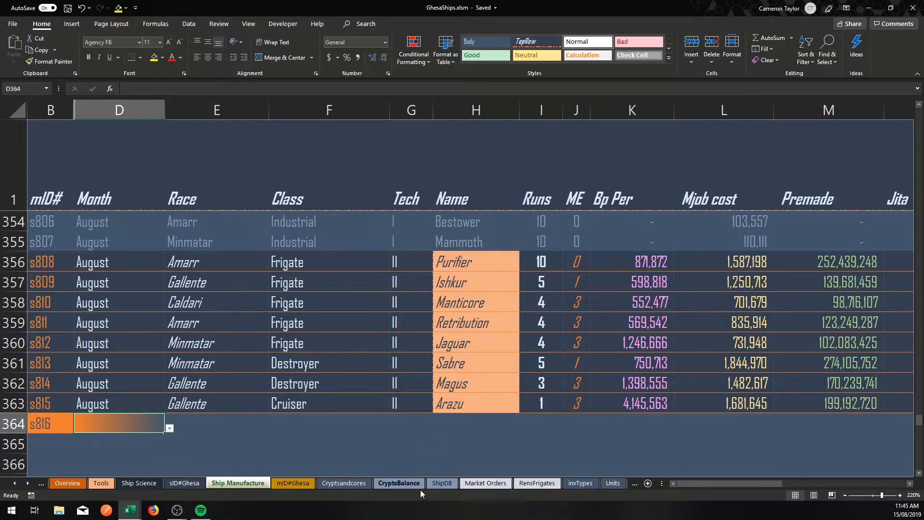
left_click(138, 455)
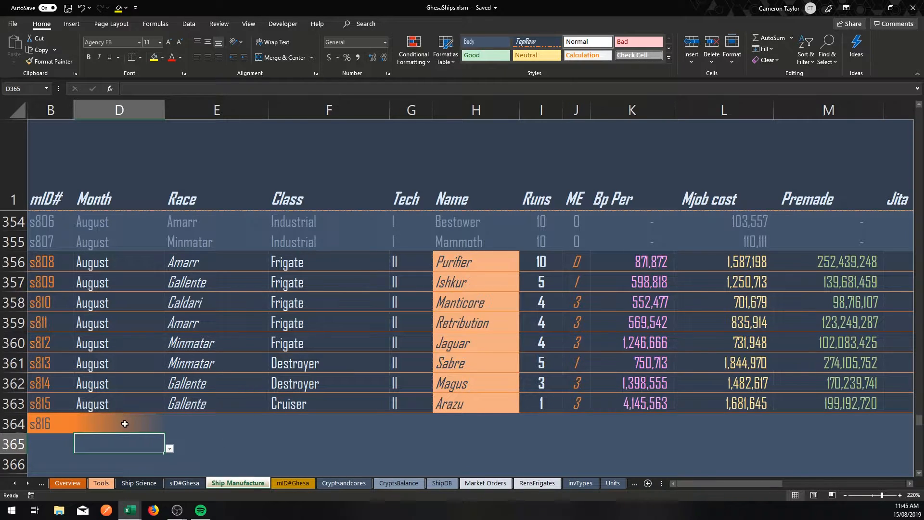
Set the Month of job s816 in row 364 to March from the cell's list.
left_click(115, 424)
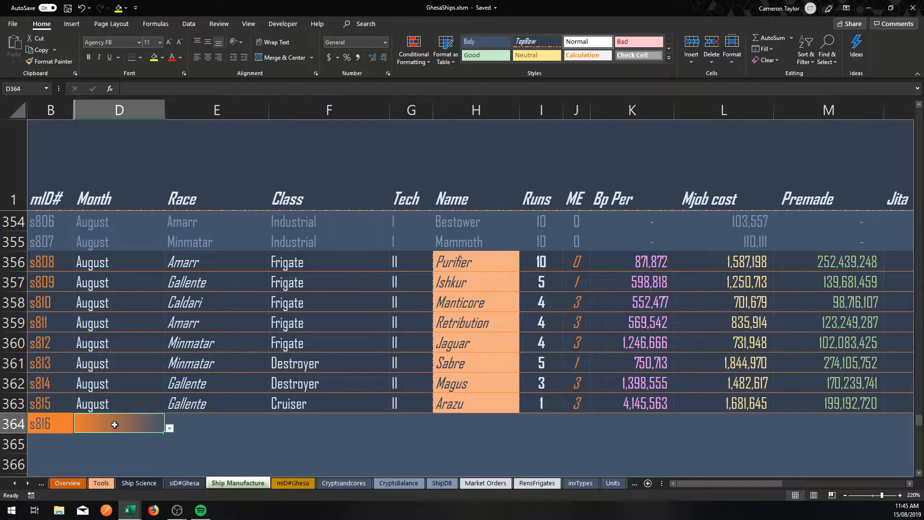
key("alt+Down")
key("Down")
key("Down")
key("Down")
key("Return")
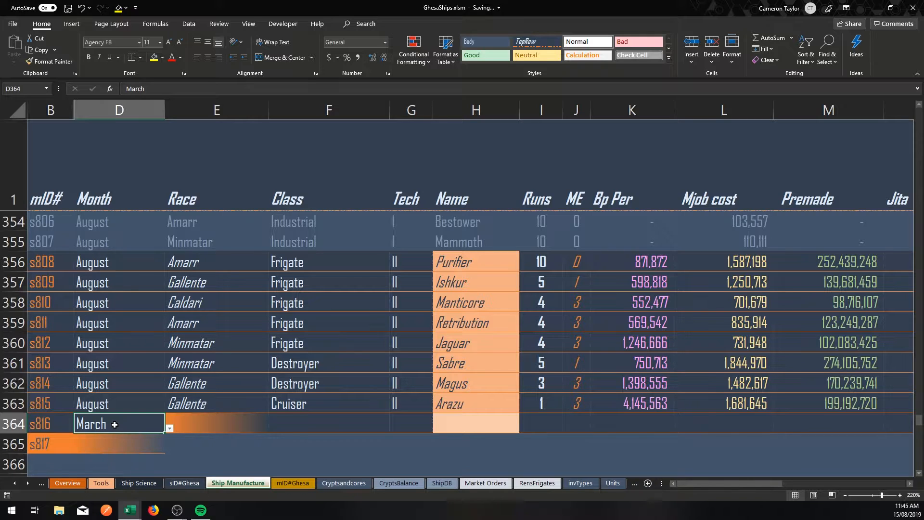
Choose Minmatar as the Race for job s816.
key("Tab")
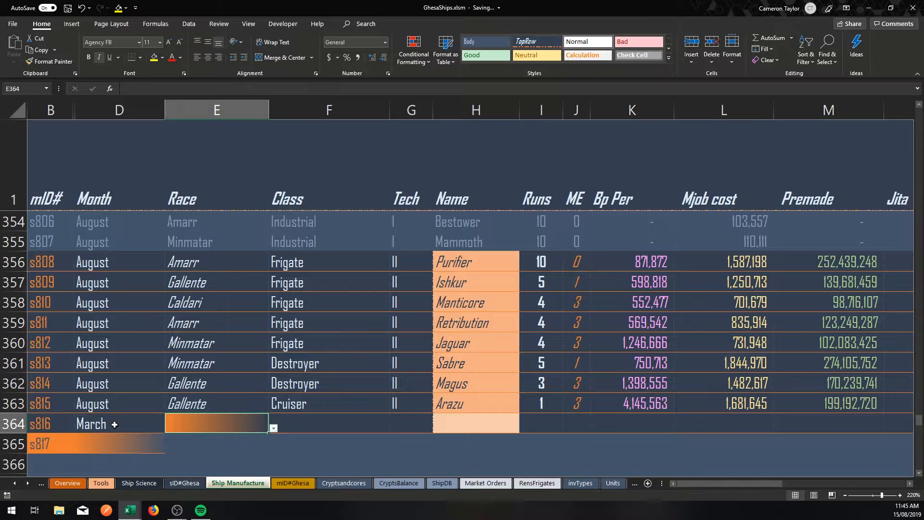
key("alt+Down")
key("Down")
key("Down")
key("Down")
key("Down")
key("Return")
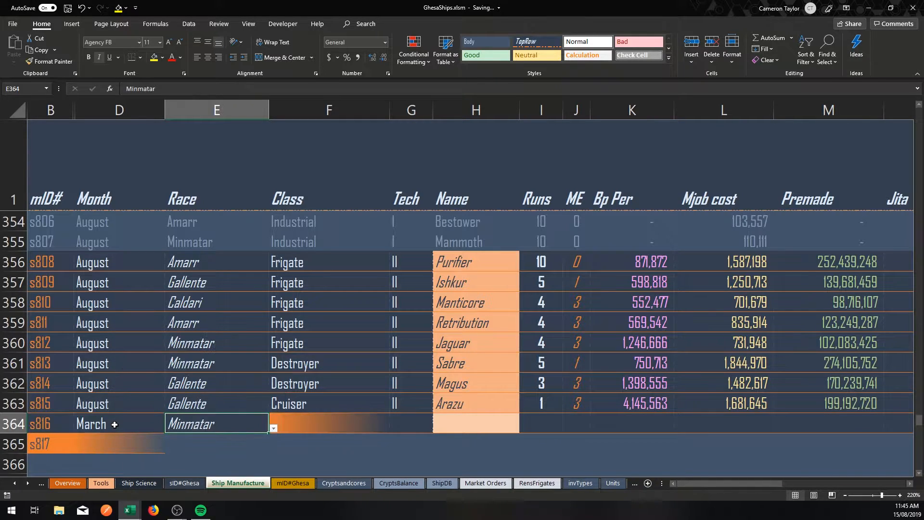
Choose Destroyer as the Class for job s816.
key("Tab")
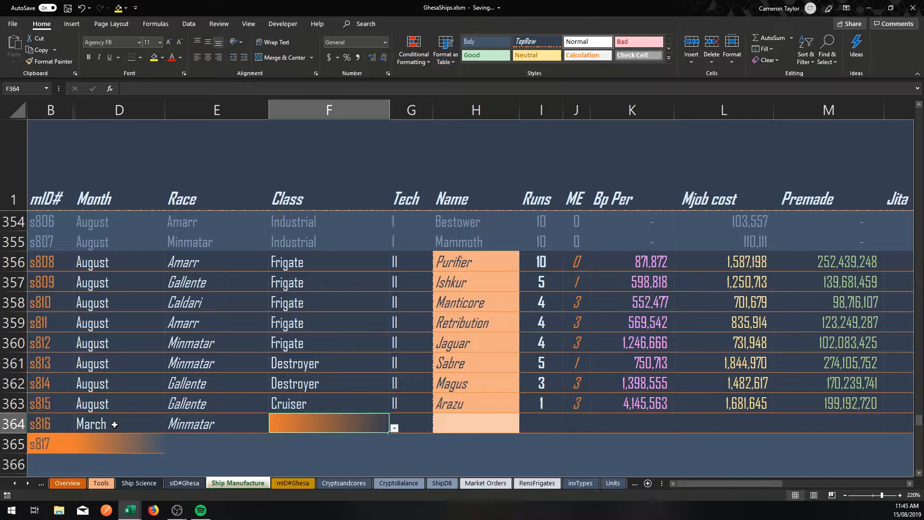
key("Right")
key("Left")
key("Left")
key("Left")
key("Right")
key("Right")
key("alt+Down")
key("Down")
key("Down")
key("Return")
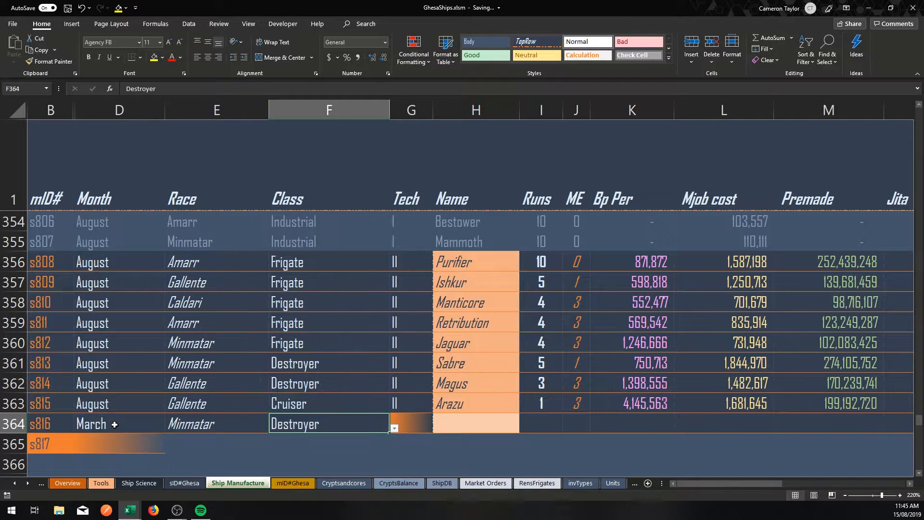
Set the Tech level of job s816 to III.
key("Right")
key("alt+Down")
key("Down")
key("Down")
key("Return")
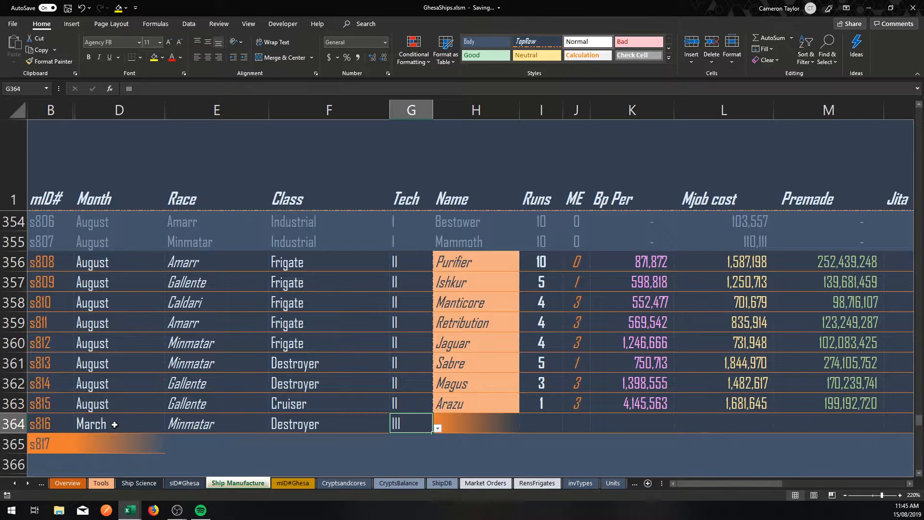
Choose Svipul as the ship Name for job s816.
key("Right")
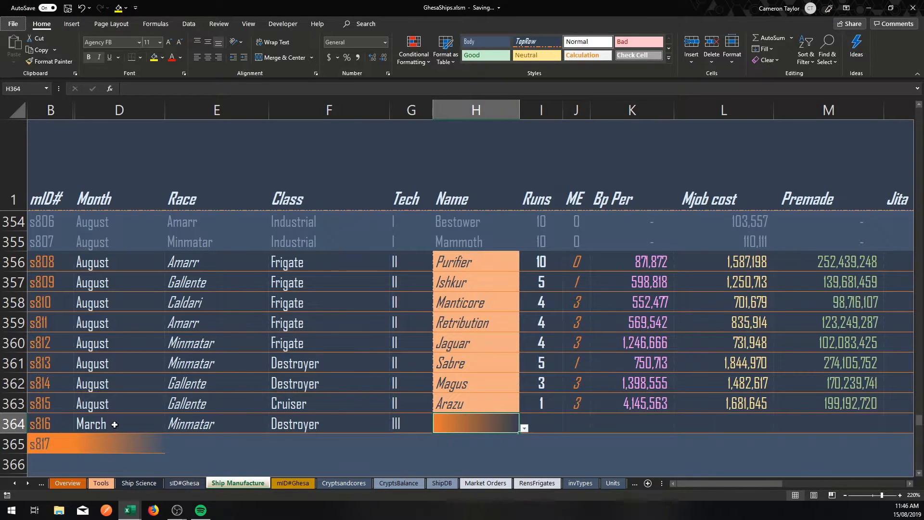
key("alt+f")
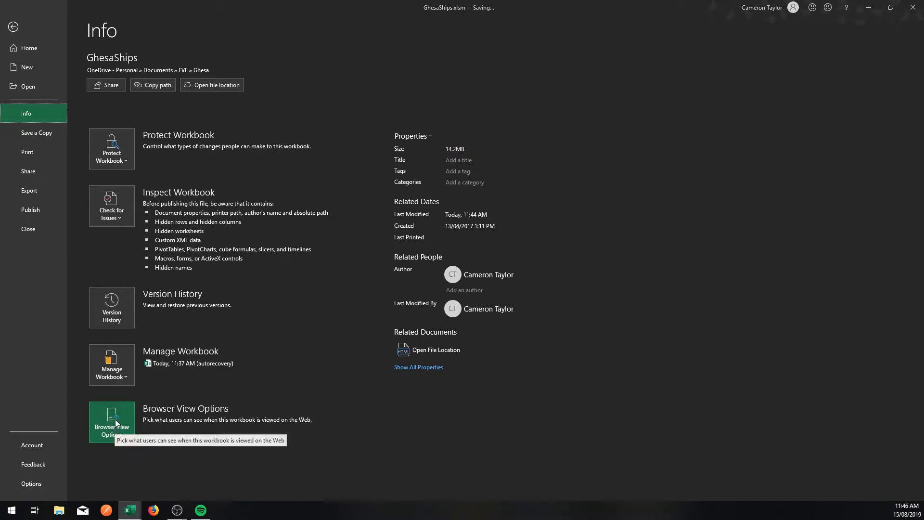
key("Escape")
key("alt+Down")
left_click(427, 439)
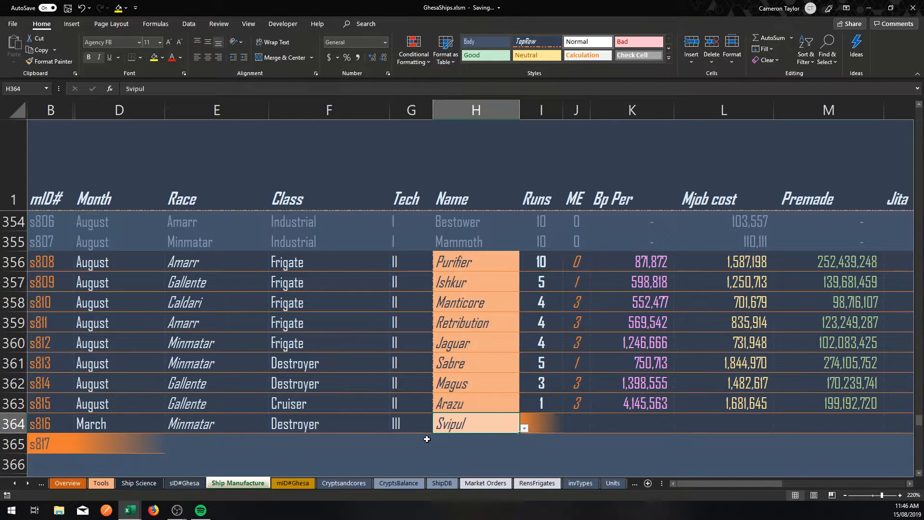
Set the Runs of job s816 to 2 from the cell's list.
key("Right")
key("Right")
key("Right")
key("Right")
key("Left")
key("Left")
key("Left")
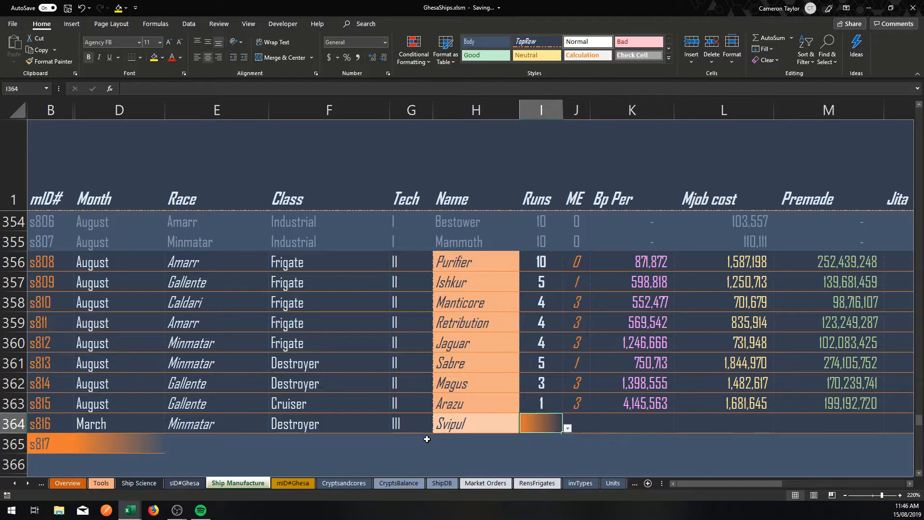
key("alt+Down")
key("Down")
key("Down")
key("Return")
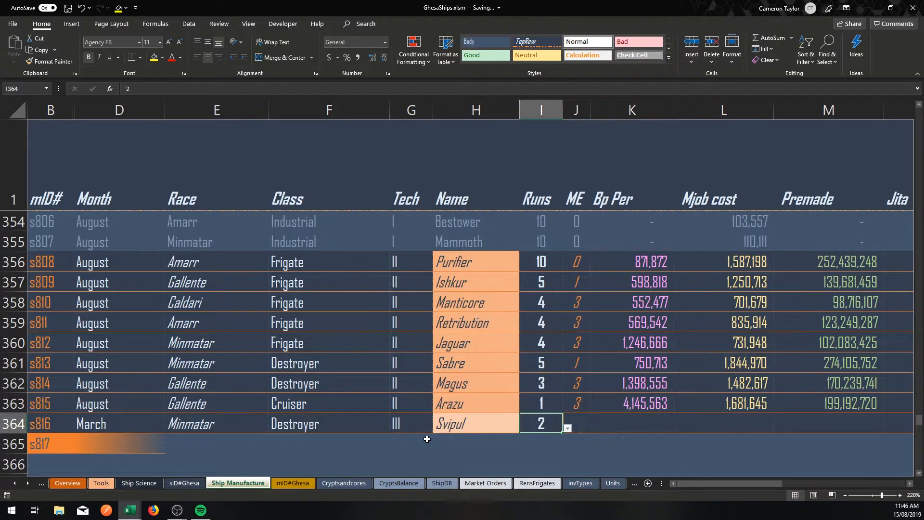
Enter 2 as the ME value for job s816.
key("Right")
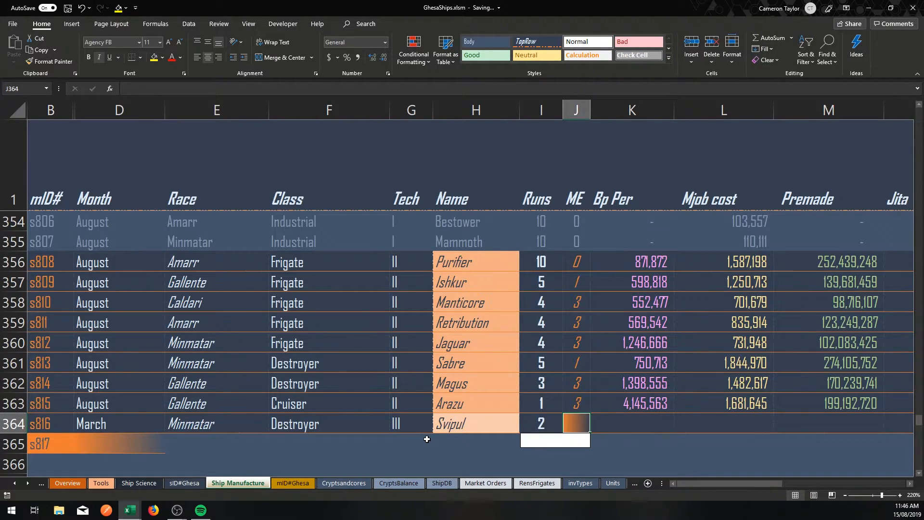
type("2")
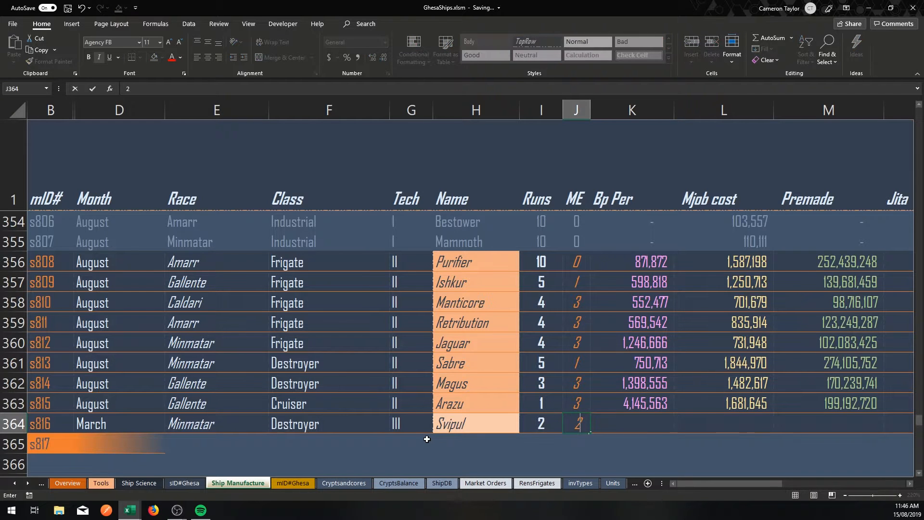
key("Right")
Examine the highlighted cells and status icons across the cost and progress columns of row 364.
key("Right")
key("Right")
key("Right")
key("Right")
key("Right")
key("Right")
key("Right")
key("Right")
key("Right")
key("Right")
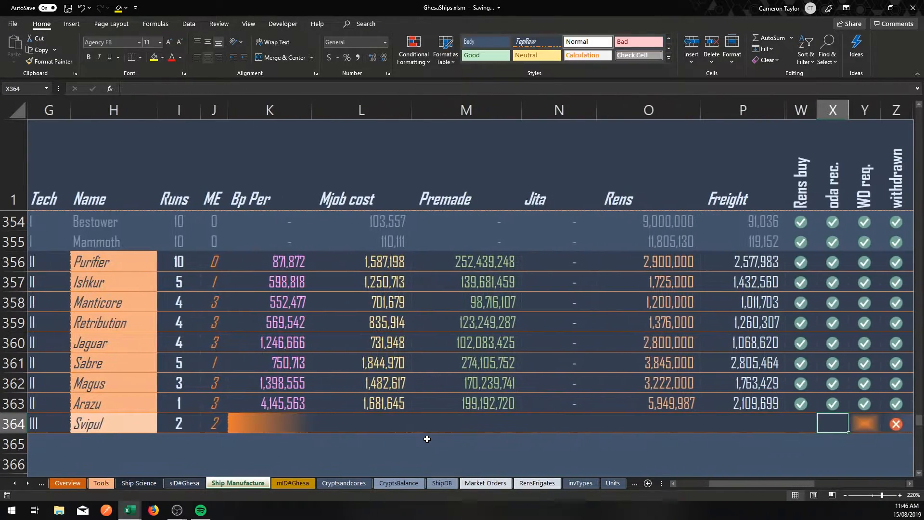
key("Left")
key("Left")
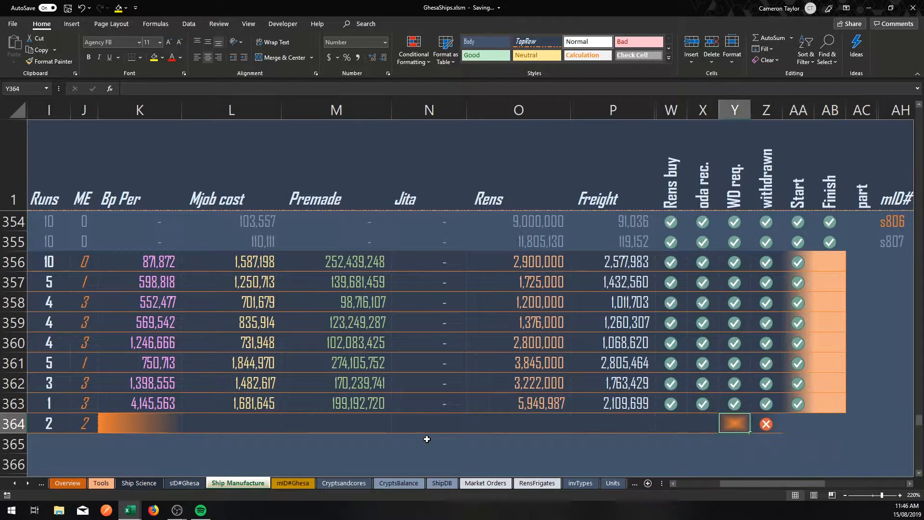
key("Left")
key("Right")
key("Right")
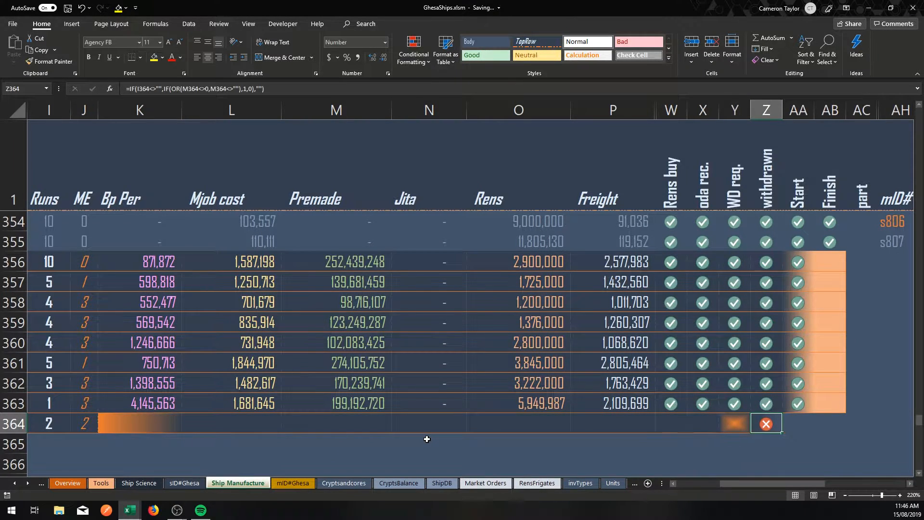
key("Left")
key("Left")
key("Right")
key("Left")
key("Right")
key("Left")
key("Right")
key("Right")
key("Right")
key("Right")
key("Left")
key("Left")
key("Left")
key("Left")
key("Left")
key("Left")
key("Left")
key("Left")
key("Left")
key("Left")
key("Left")
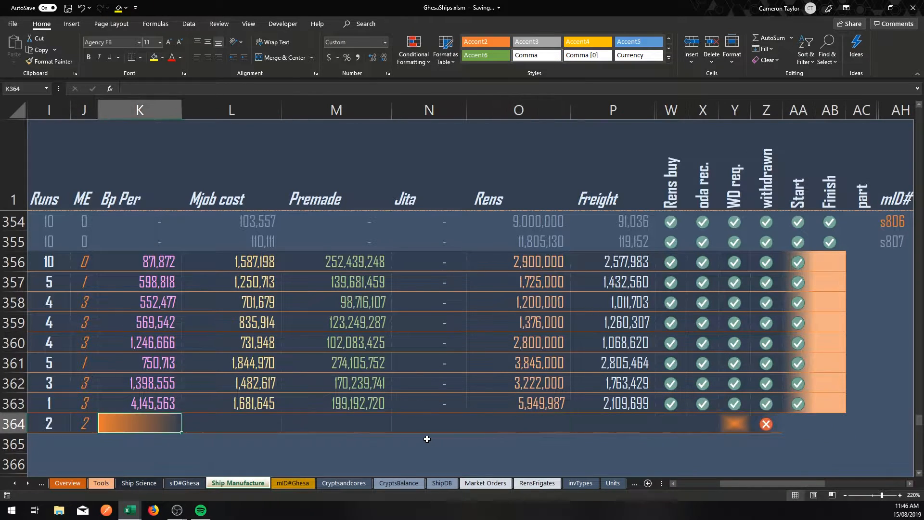
Enter 23 in the ME, Bp Per, Mjob cost, Premade, Jita and Rens cells of row 364.
key("Left")
type("23")
key("Right")
type("23")
key("Right")
type("23")
key("Right")
type("23")
key("Right")
type("23")
key("Right")
type("23")
key("Right")
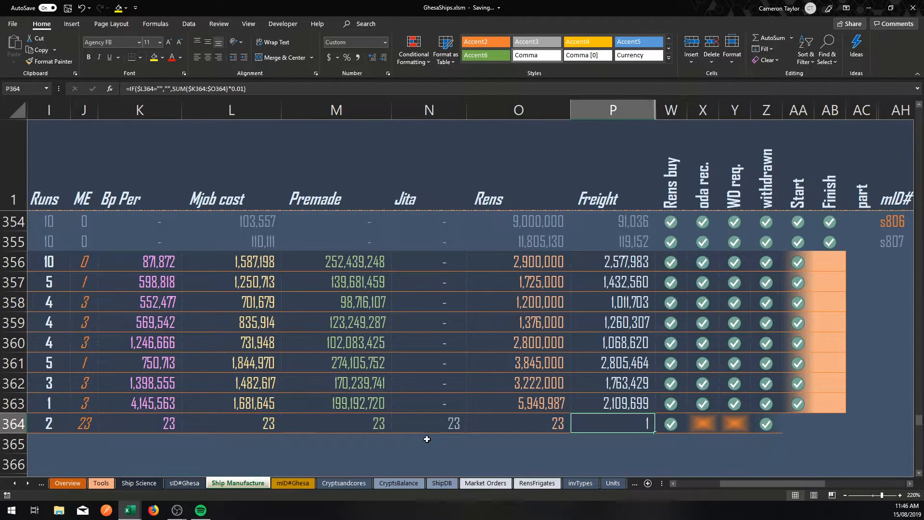
Enter 1 in the WD req. and oda rec. status cells of row 364.
key("Right")
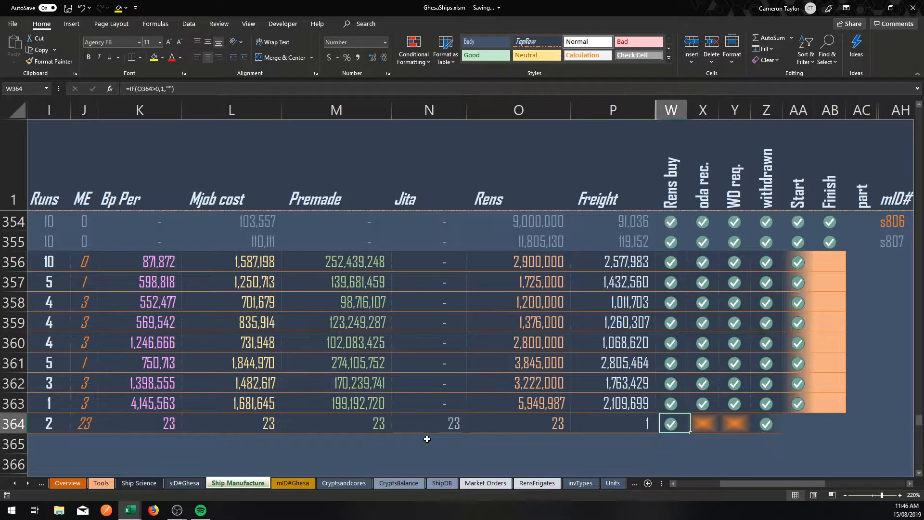
key("Right")
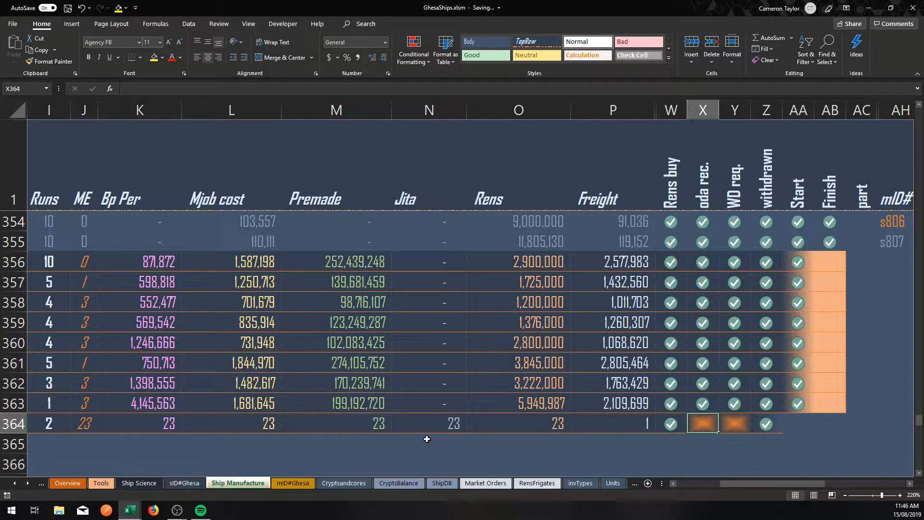
key("Right")
key("Right")
key("Left")
type("1")
key("Left")
type("1")
key("Left")
Enter 1 in the Start cell of row 364 and examine the highlighted Finish cell.
key("Right")
key("Right")
key("Right")
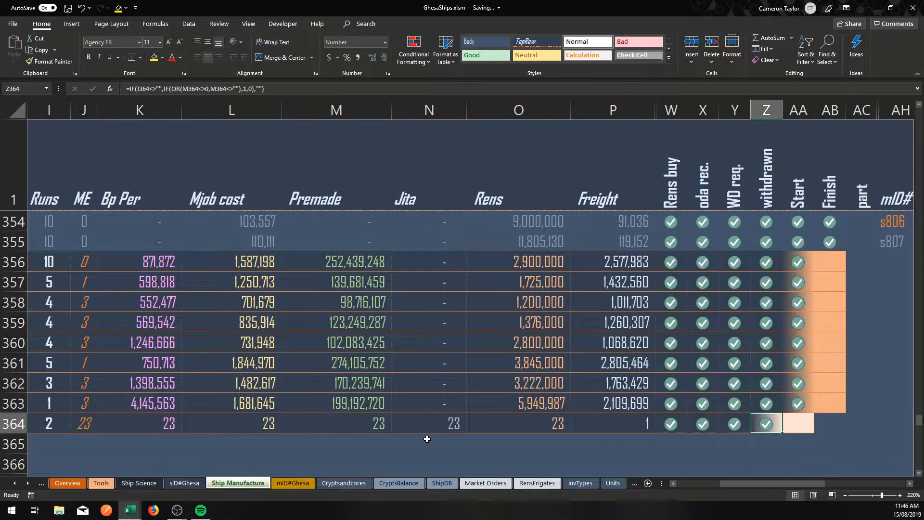
key("Right")
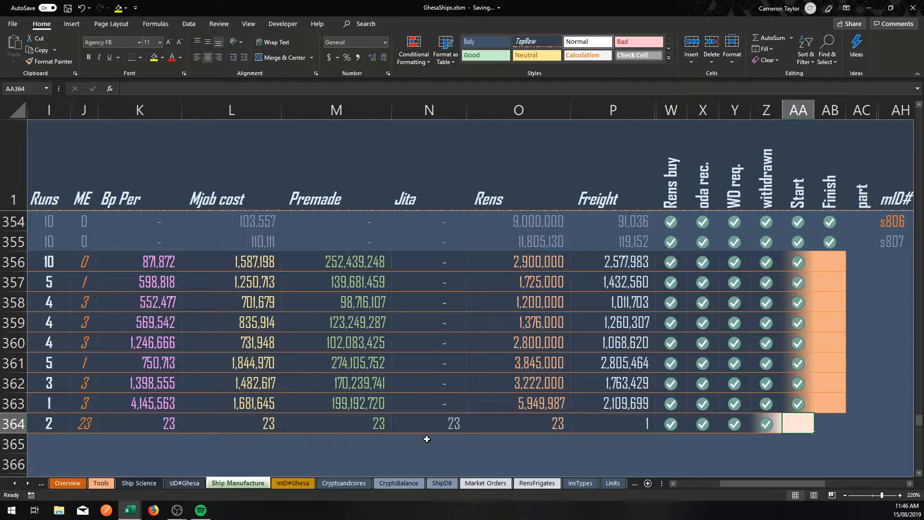
type("1")
key("Right")
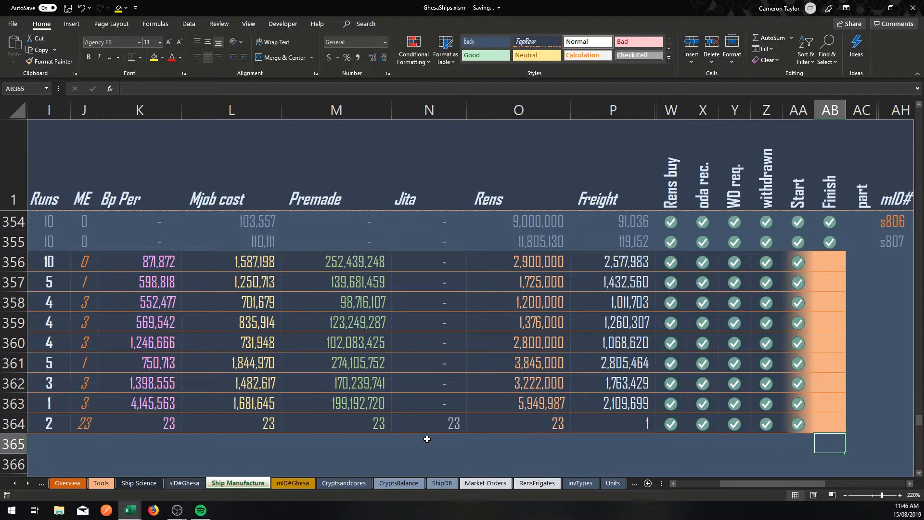
key("Up")
key("Down")
key("Up")
key("Down")
key("Up")
key("Up")
key("Down")
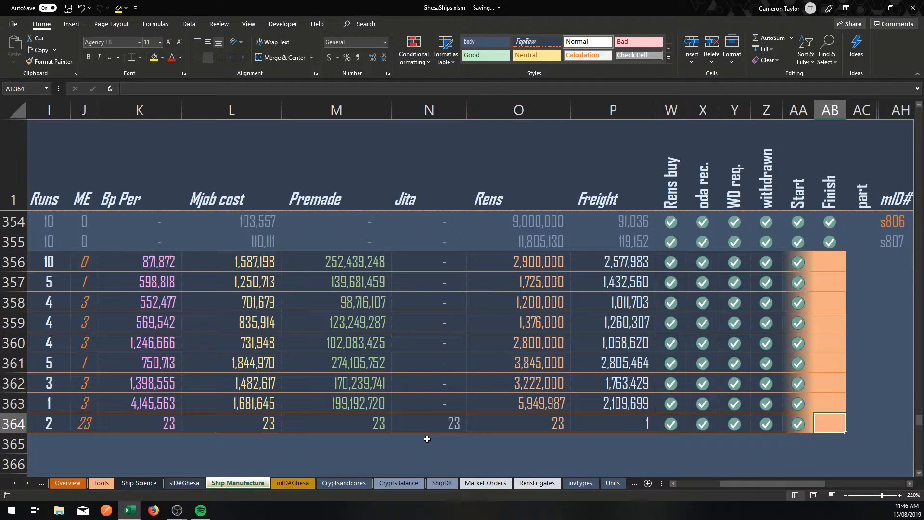
Clear the Start, oda rec. and WD req. entries in row 364.
key("Left")
key("Delete")
key("Left")
key("Left")
key("Left")
key("Left")
key("Left")
key("Right")
key("Right")
key("Delete")
key("Right")
key("Delete")
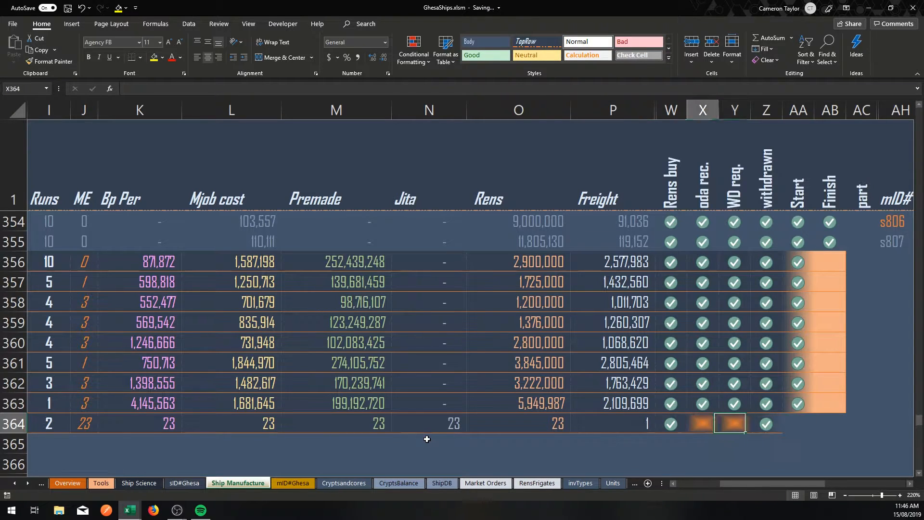
Clear the Rens buy, Freight, Rens and Jita entries in row 364.
key("Left")
key("Left")
key("Left")
key("Delete")
key("Left")
key("Delete")
key("Left")
key("Delete")
key("Left")
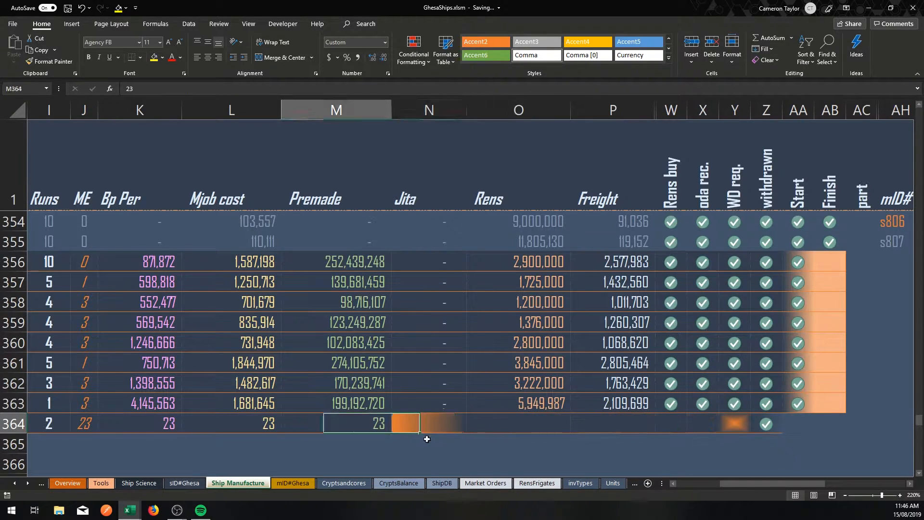
Clear the Premade, Mjob cost, Bp Per and ME entries in row 364.
key("Delete")
key("Left")
key("Delete")
key("Left")
key("Delete")
key("Left")
key("Delete")
key("Left")
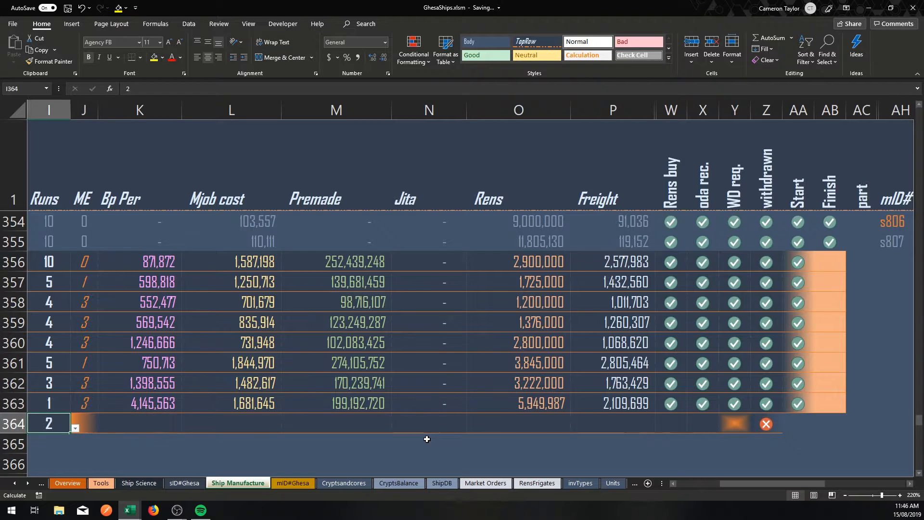
Clear the Runs and Name entries in row 364.
key("Delete")
key("Left")
key("Left")
key("Right")
key("Delete")
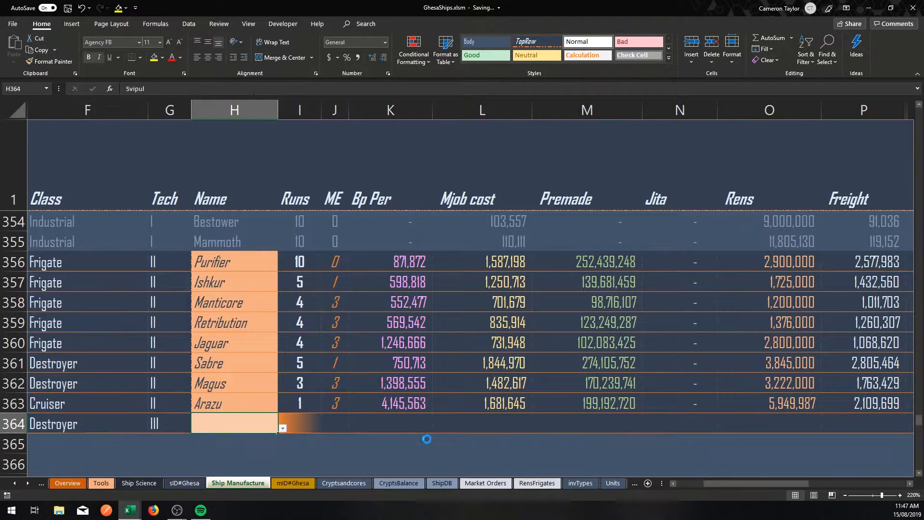
Clear the Tech, Class, Race and Month entries in row 364.
key("Left")
key("Delete")
key("Left")
key("Delete")
key("Left")
key("Left")
key("Left")
key("Left")
key("Right")
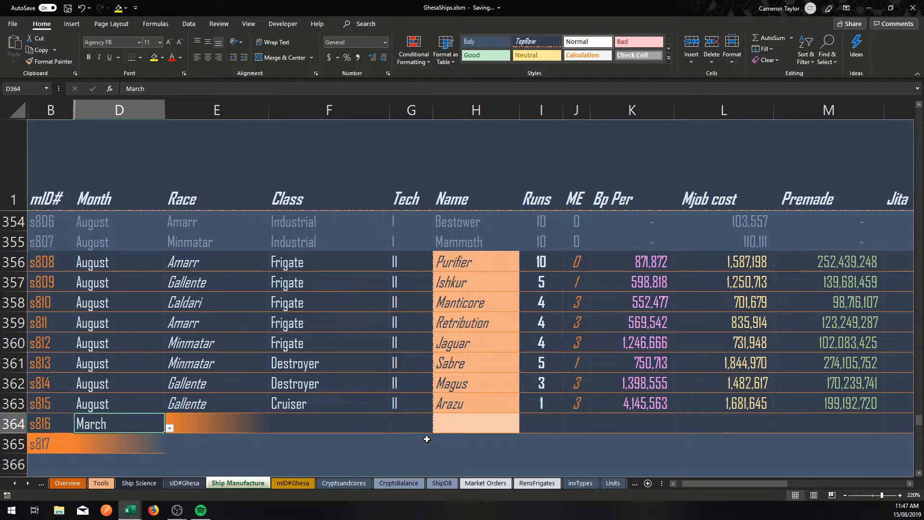
key("Delete")
key("Left")
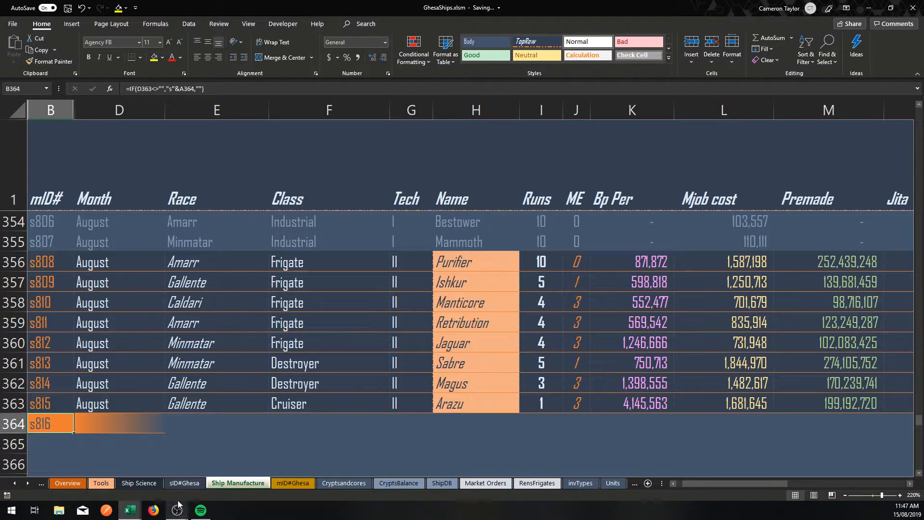
Switch to the yt warehouse workbook and go to the Job Code header in the ShipManufacture sheet.
mouse_move(129, 510)
left_click(80, 455)
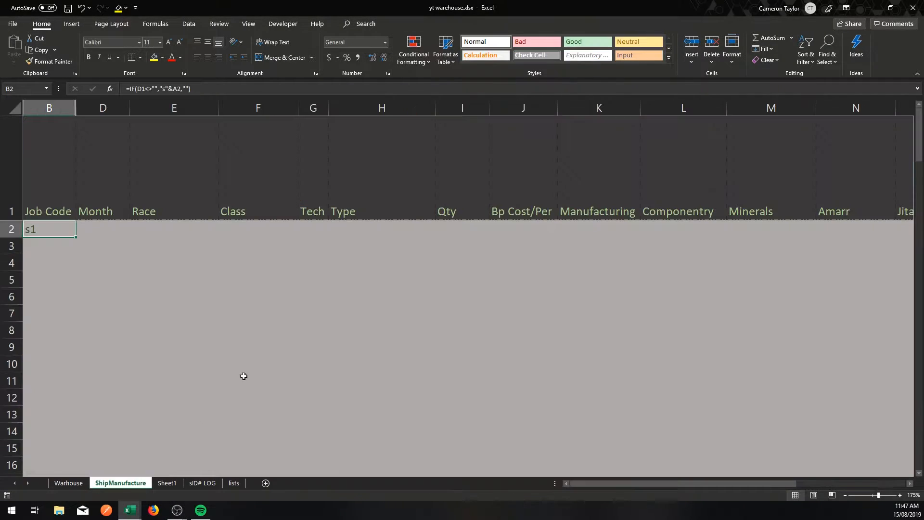
left_click(269, 353)
key("ctrl+Home")
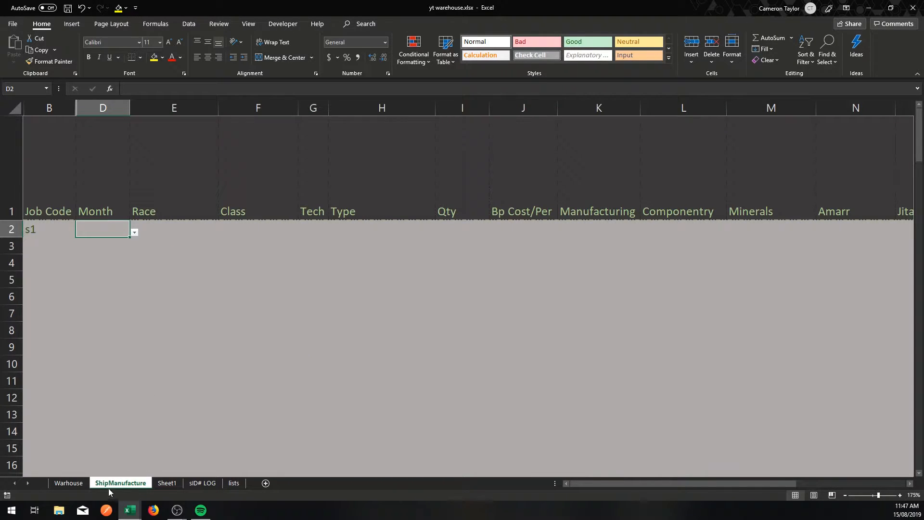
left_click(119, 271)
left_click(105, 235)
key("Left")
key("Up")
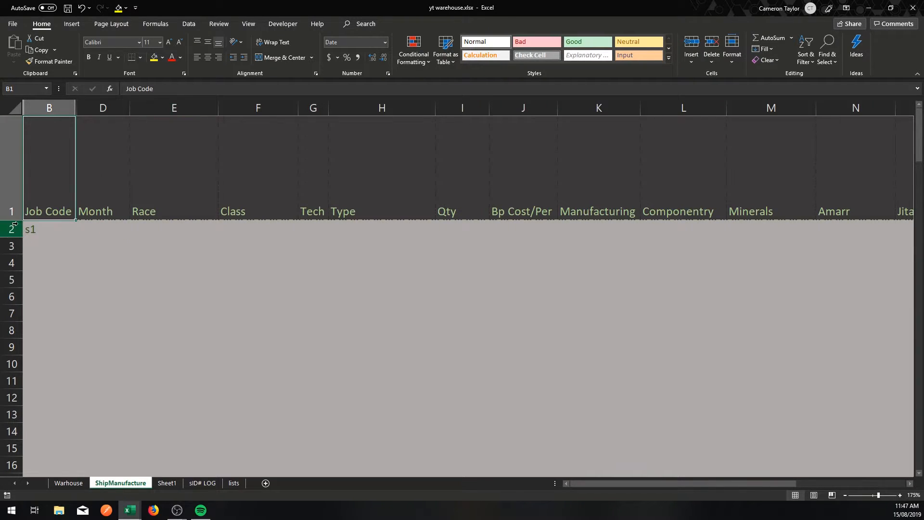
Reduce the height of header row 1 in the ShipManufacture sheet.
left_click_drag(15, 219, 14, 201)
left_click_drag(92, 228, 107, 239)
left_click(103, 206)
Unhide column C between the Job Code and Month columns.
left_click_drag(91, 109, 76, 110)
right_click(104, 107)
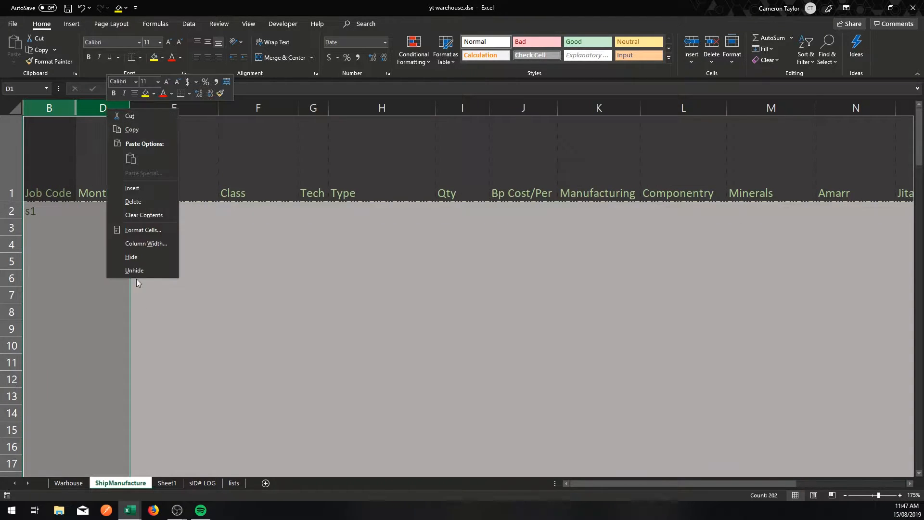
left_click(132, 271)
left_click(255, 283)
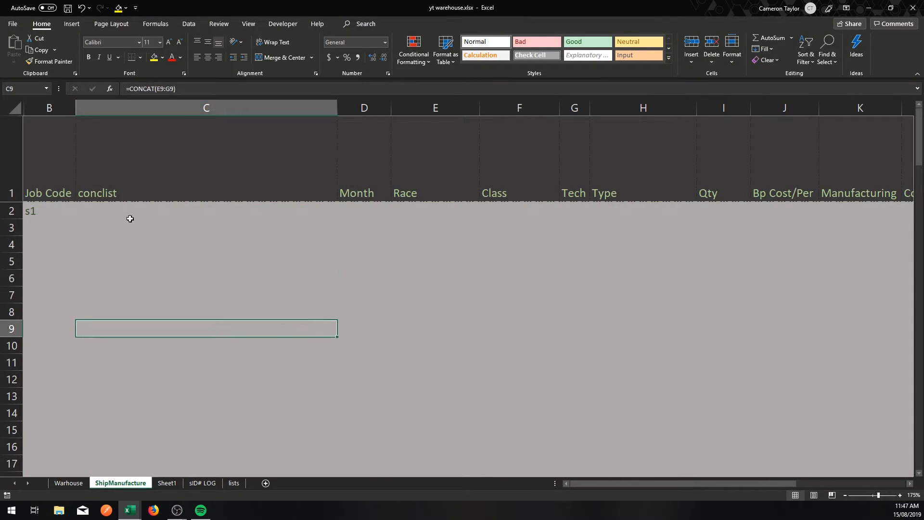
Examine the CONCAT formulas in the conclist column and the neighbouring Month cell in row 2.
left_click(106, 207)
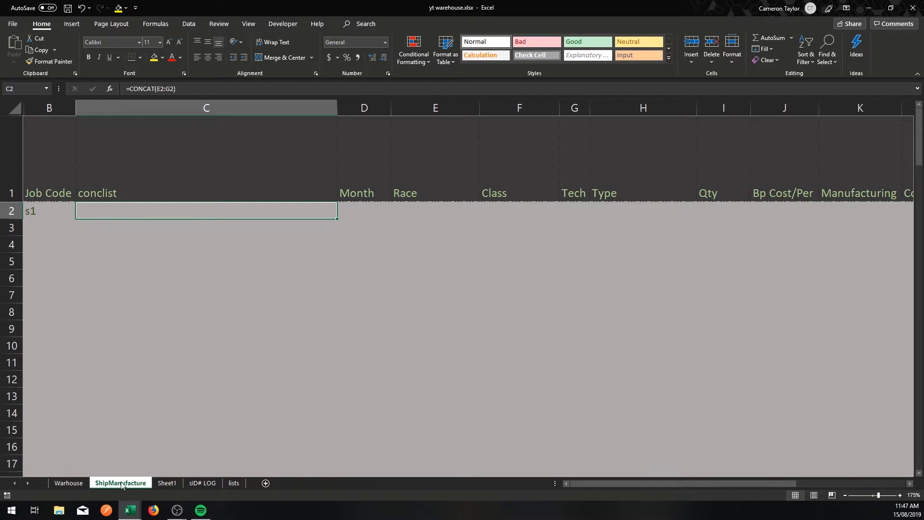
left_click(277, 224)
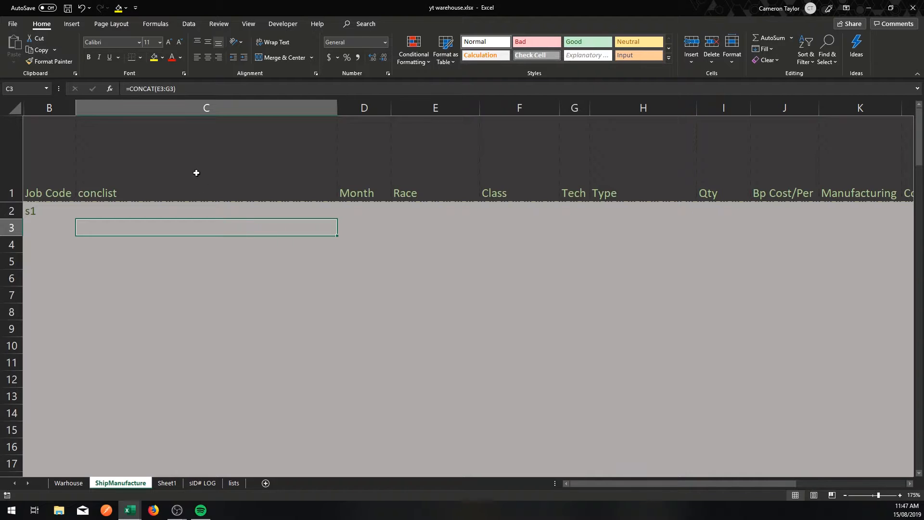
left_click(168, 213)
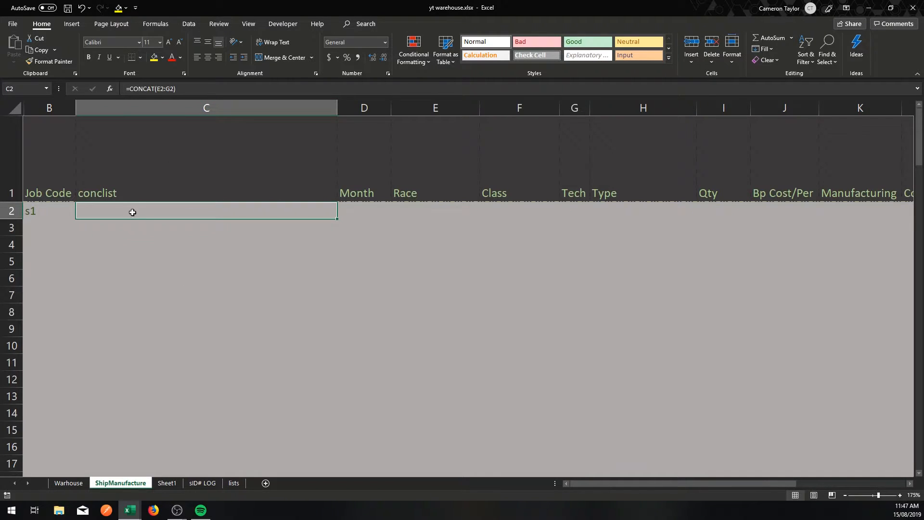
left_click(148, 278)
left_click(137, 219)
right_click(150, 111)
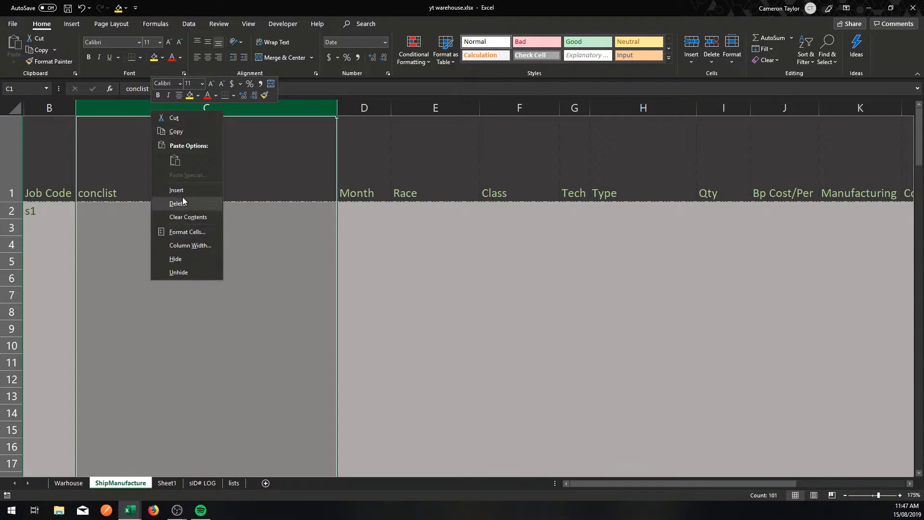
left_click(119, 220)
left_click(355, 212)
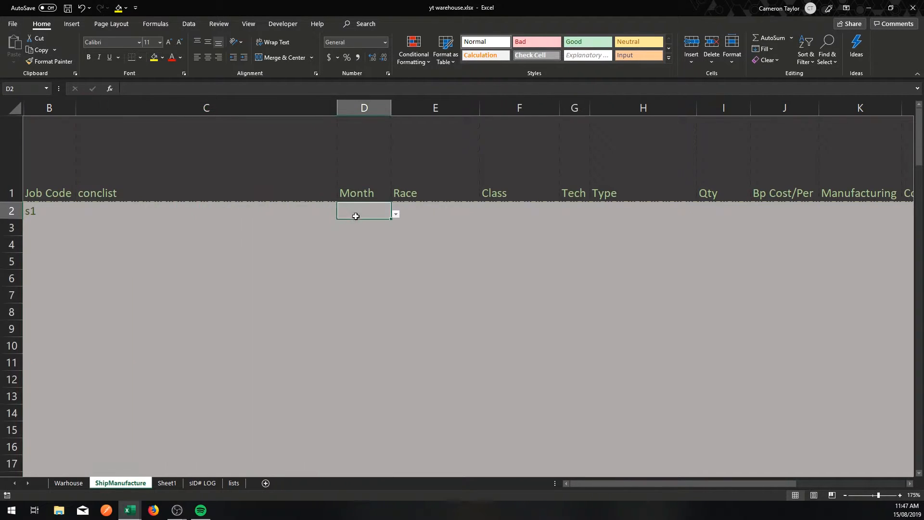
Choose Caldari as the Race and Cruiser as the Class in row 2.
left_click(410, 210)
type("345")
key("Escape")
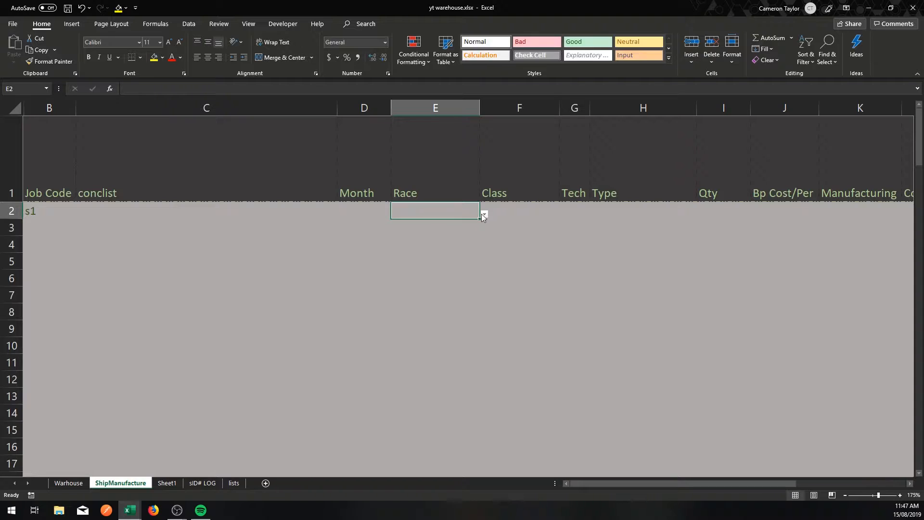
left_click(484, 215)
left_click(449, 236)
left_click(529, 210)
left_click(564, 213)
left_click(476, 258)
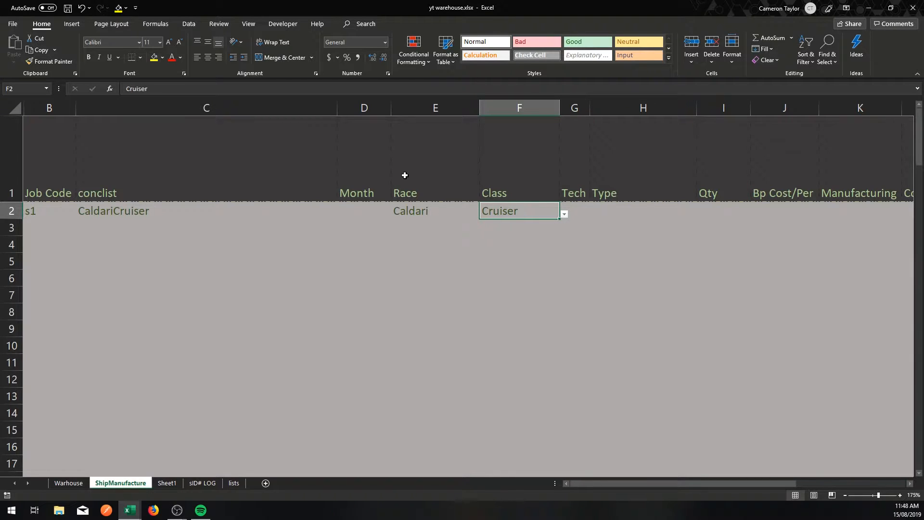
Clear the Class and Race entries in row 2.
key("Delete")
left_click(419, 210)
key("Delete")
Hide the conclist column C.
left_click(175, 110)
right_click(175, 110)
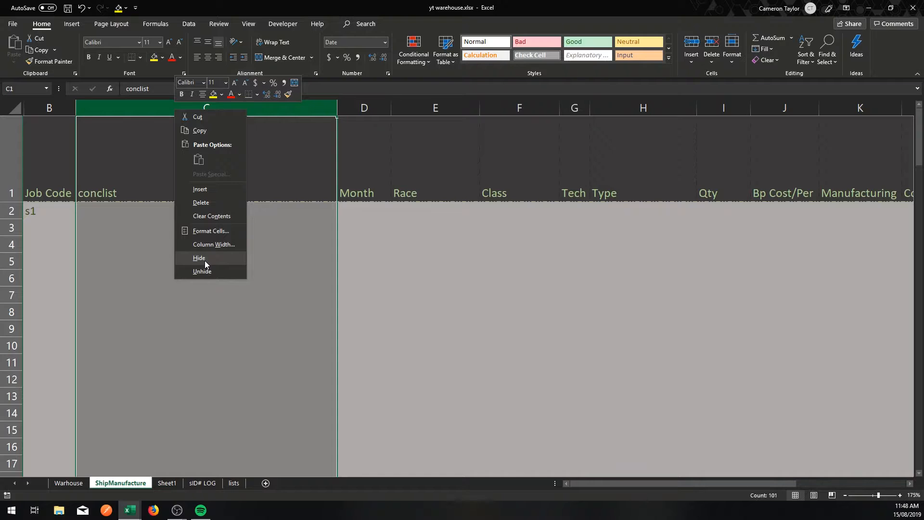
left_click(204, 259)
left_click(238, 255)
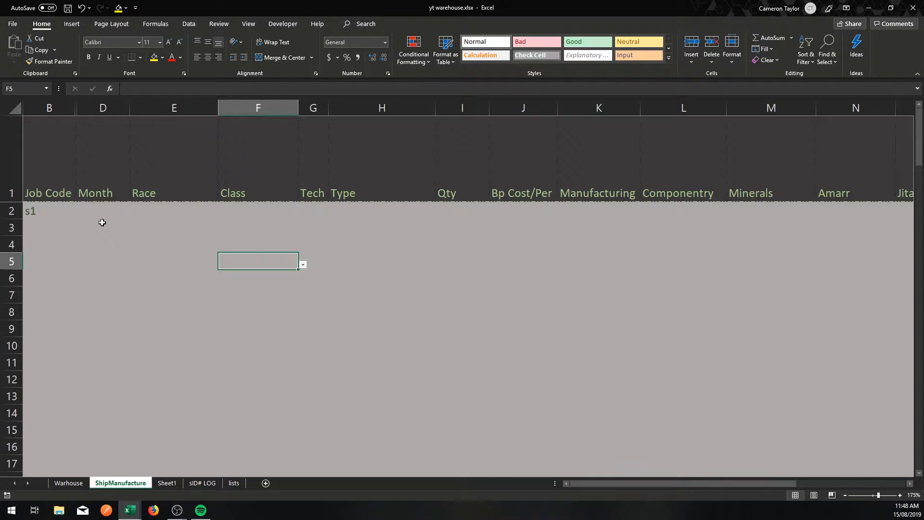
Look over the ShipManufacture columns from Job Code through the status columns, and examine the Job Code and Month cells in row 2.
left_click(195, 213)
left_click(359, 255)
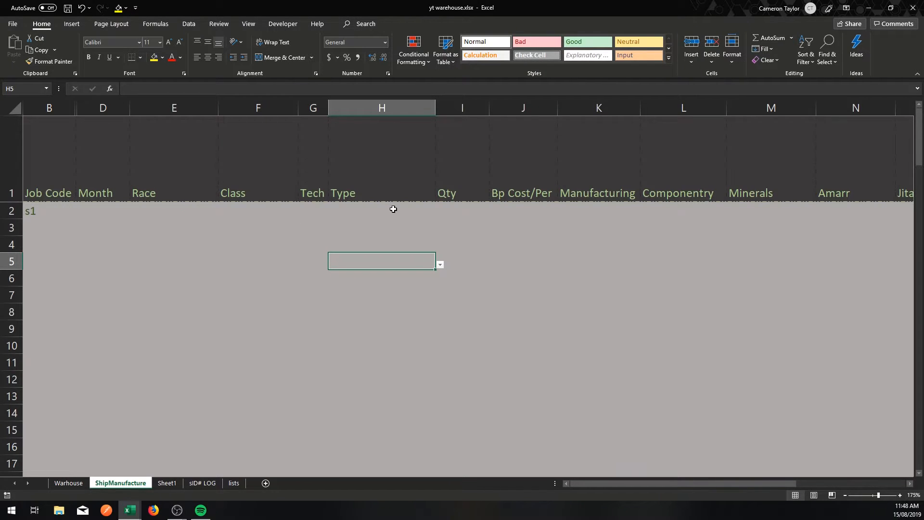
left_click_drag(628, 484, 768, 251)
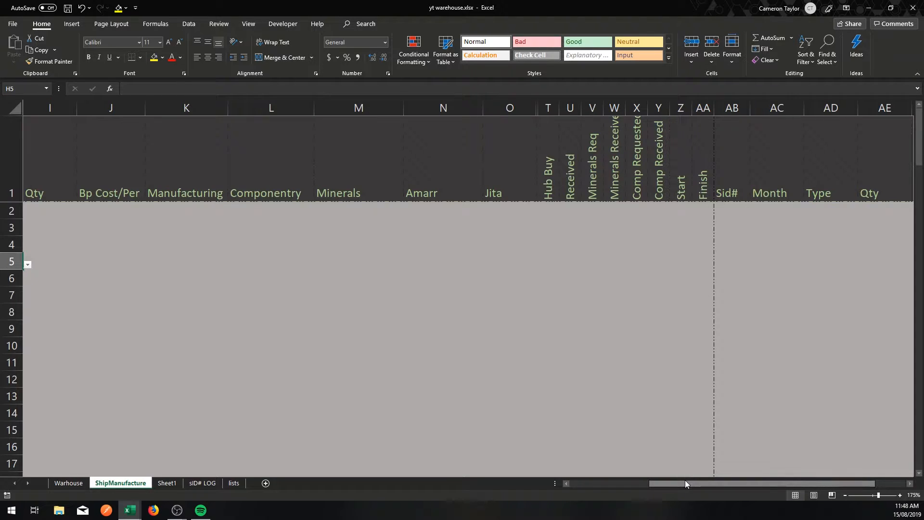
left_click_drag(686, 483, 579, 483)
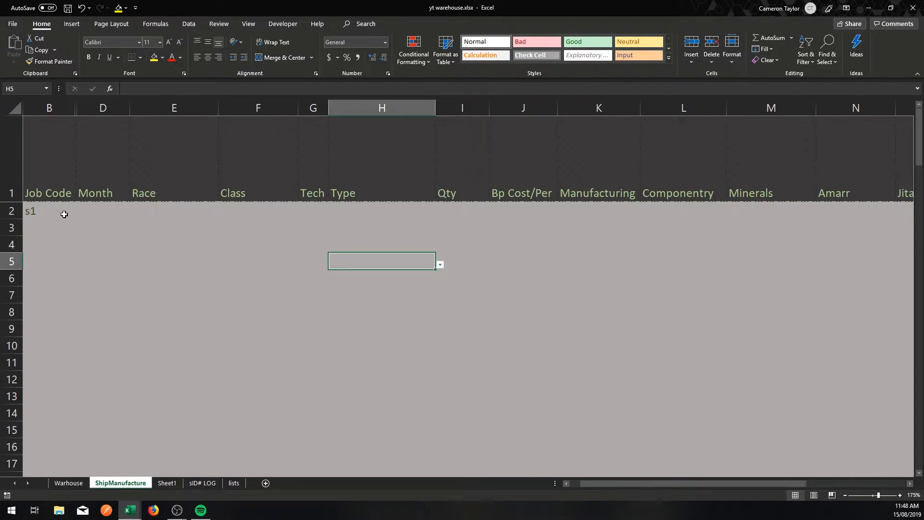
left_click(118, 216)
left_click(56, 211)
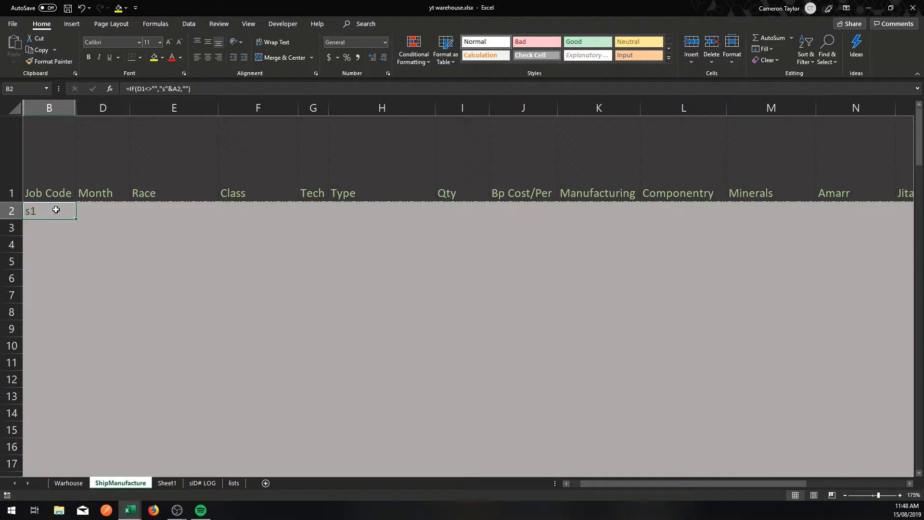
left_click(102, 214)
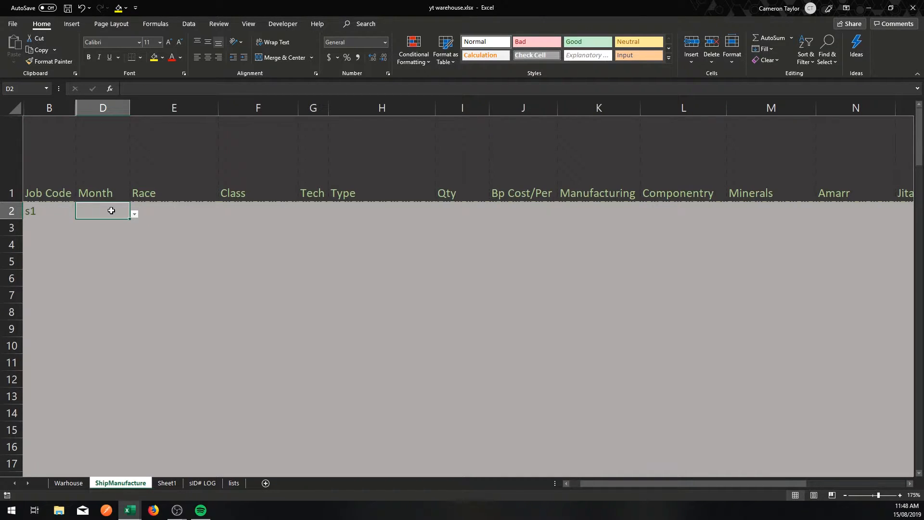
left_click(140, 291)
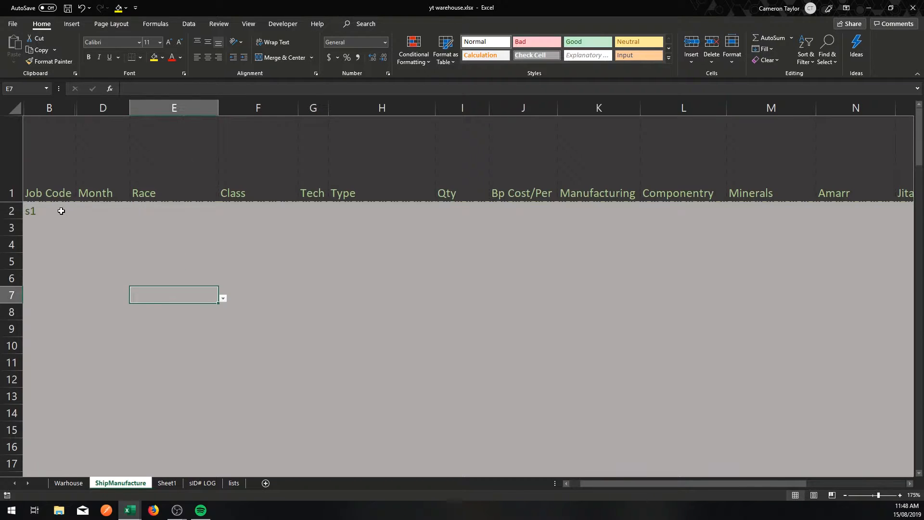
Start a new conditional formatting rule for cell B2 that uses a formula to determine which cells to format.
left_click(61, 210)
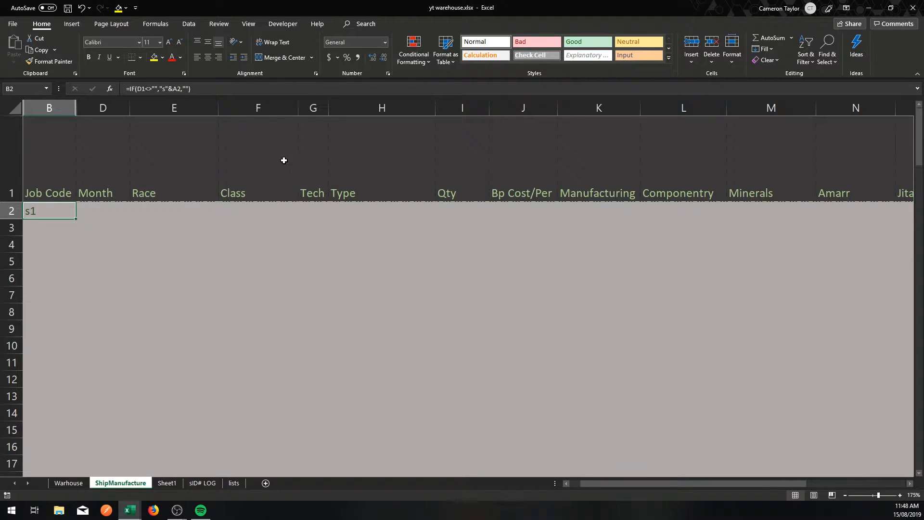
left_click(419, 56)
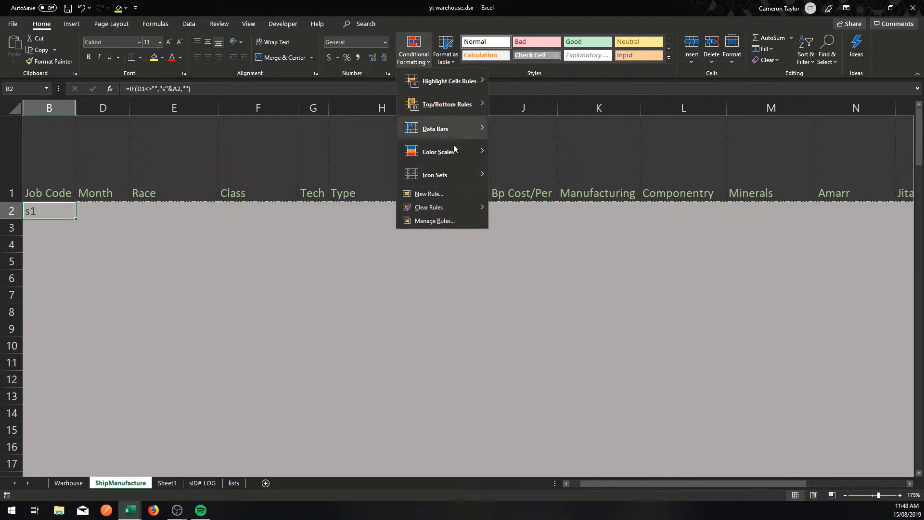
left_click(426, 195)
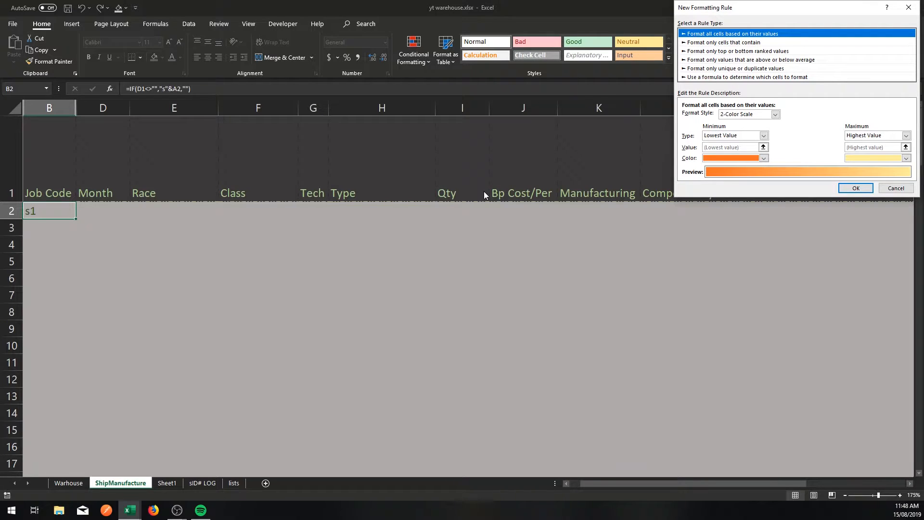
left_click(709, 77)
left_click_drag(779, 17, 843, 18)
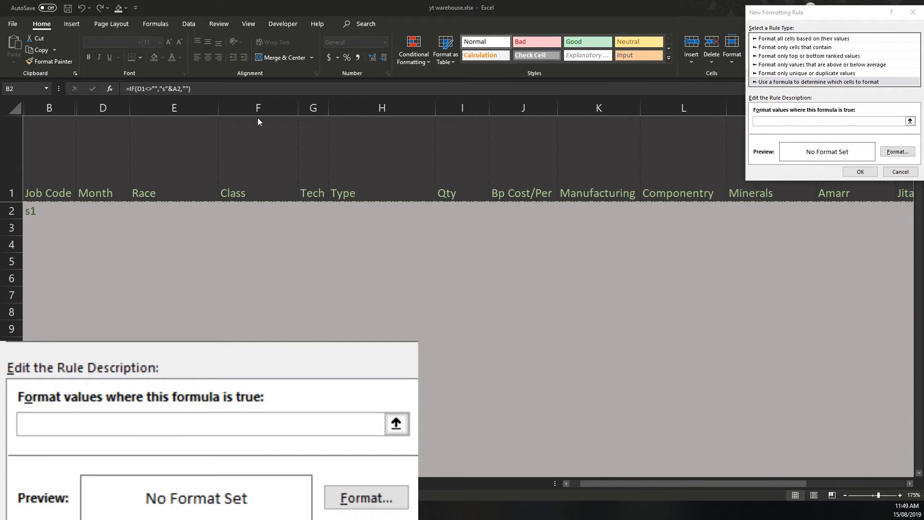
left_click(776, 120)
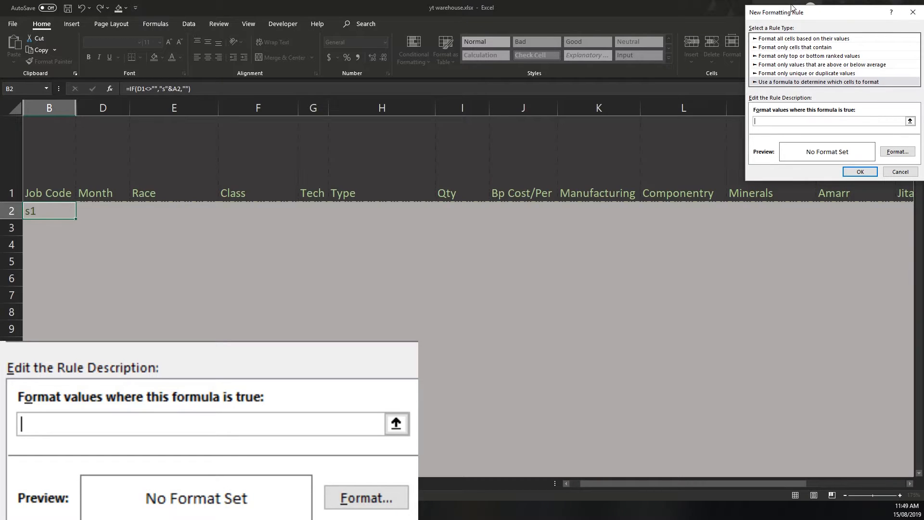
left_click_drag(797, 12, 797, 9)
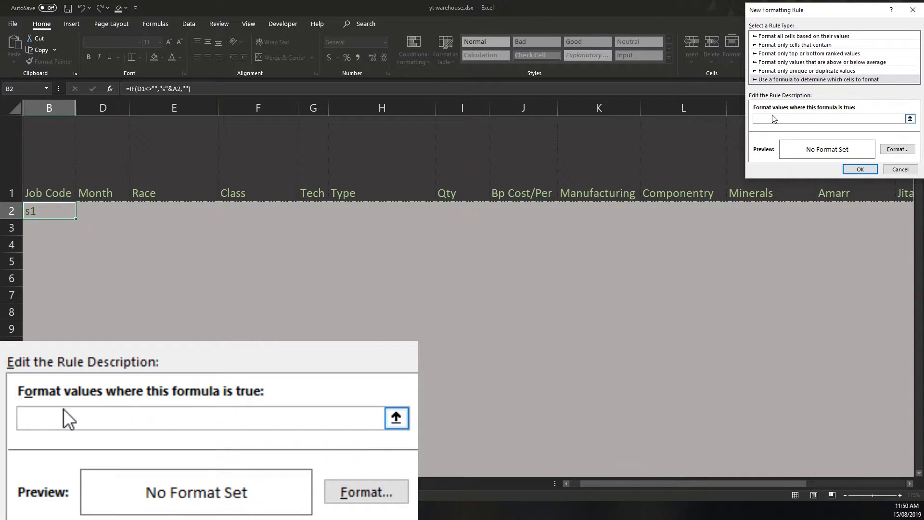
Set the rule's formula to =B2<>"" with a relative cell reference and open its format settings.
type("=")
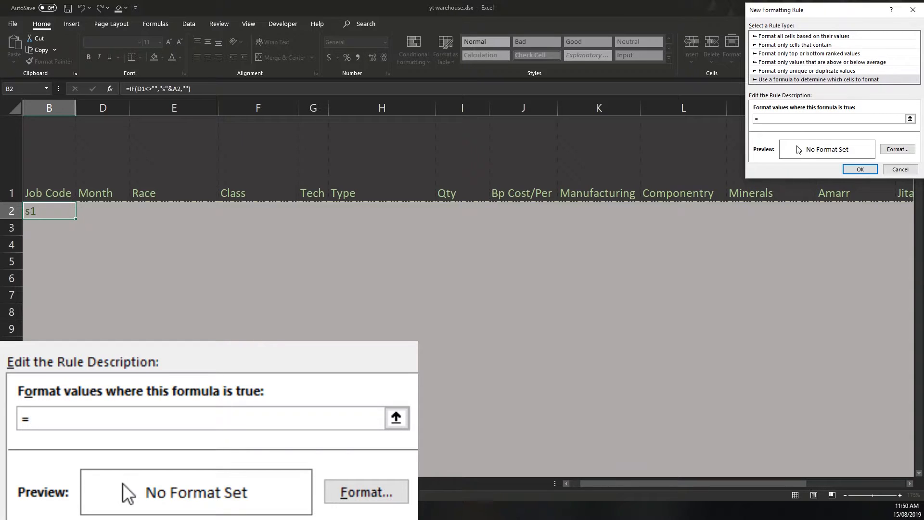
left_click(61, 211)
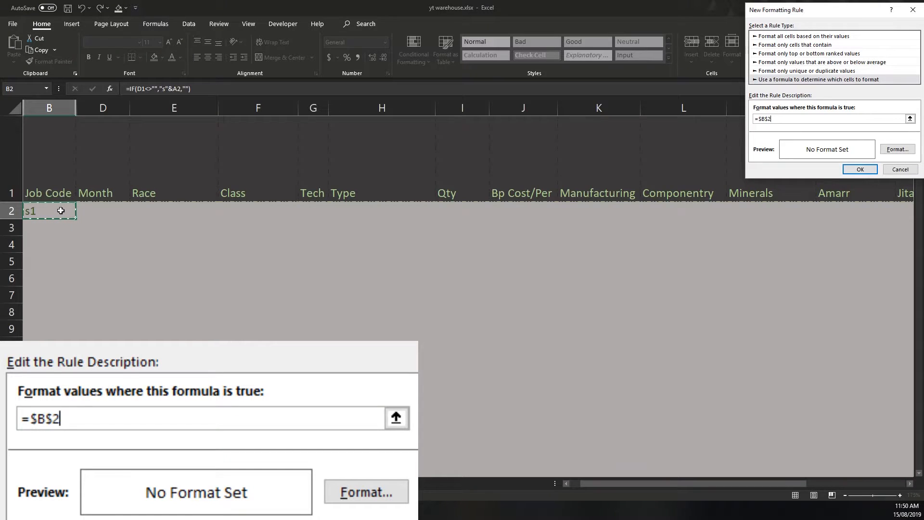
key("F4")
key("F4")
key("F4")
left_click(755, 119)
left_click(773, 119)
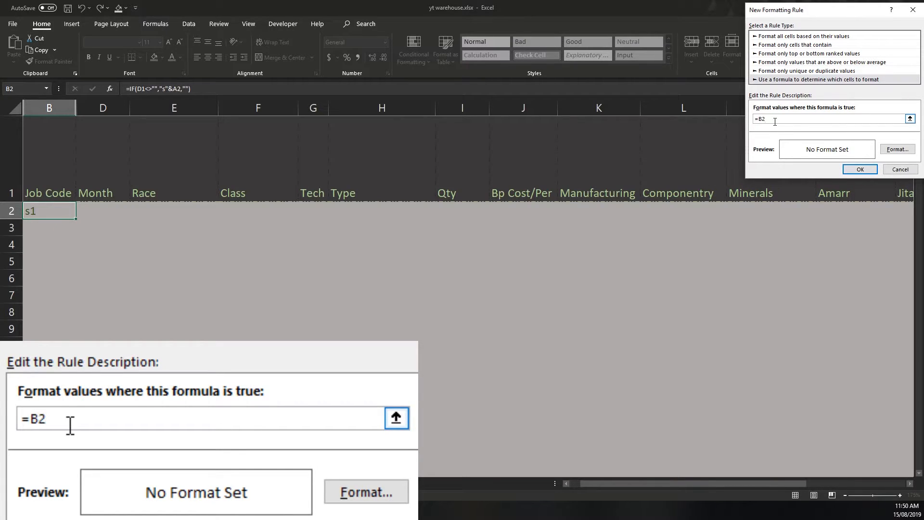
type("=")
key("BackSpace")
type("<>\"\"")
left_click(898, 149)
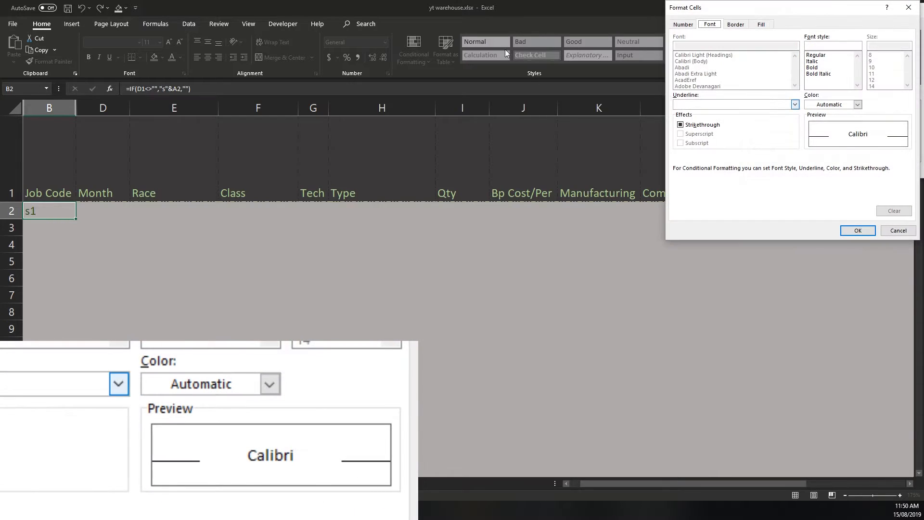
Set the new rule's font style to Regular and its fill to the darkest theme green.
left_click(818, 55)
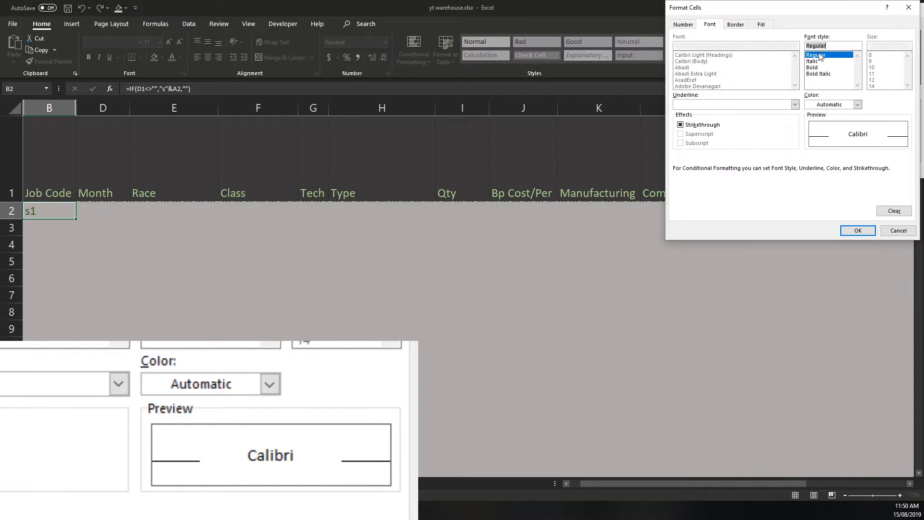
left_click(735, 24)
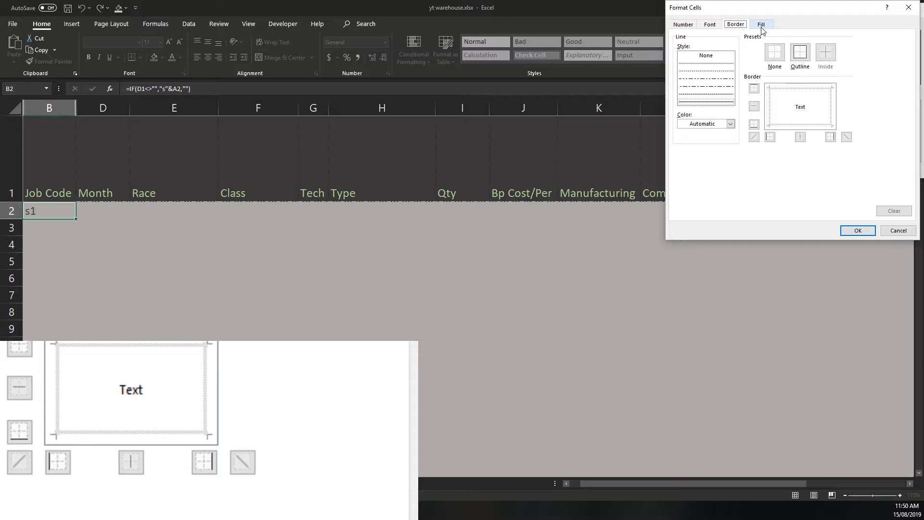
left_click_drag(787, 12, 606, 5)
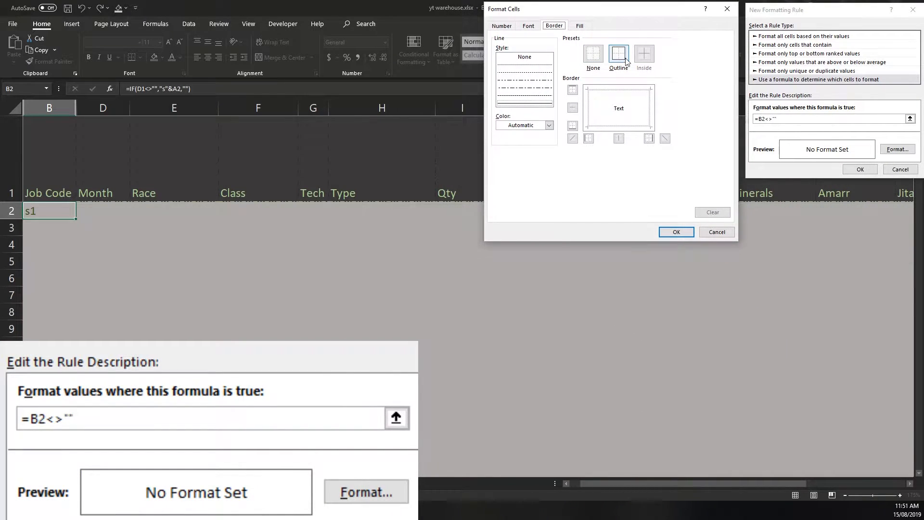
left_click(579, 26)
left_click(536, 28)
left_click(561, 28)
left_click(580, 26)
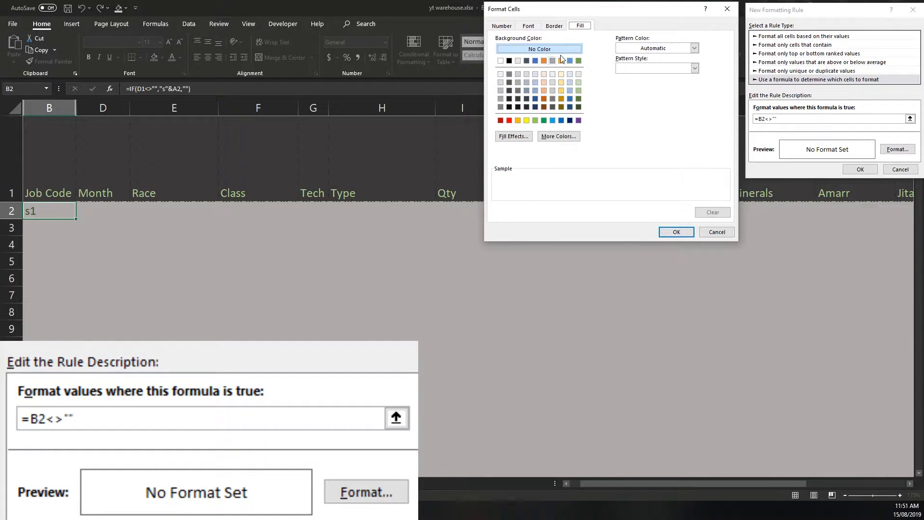
left_click(579, 107)
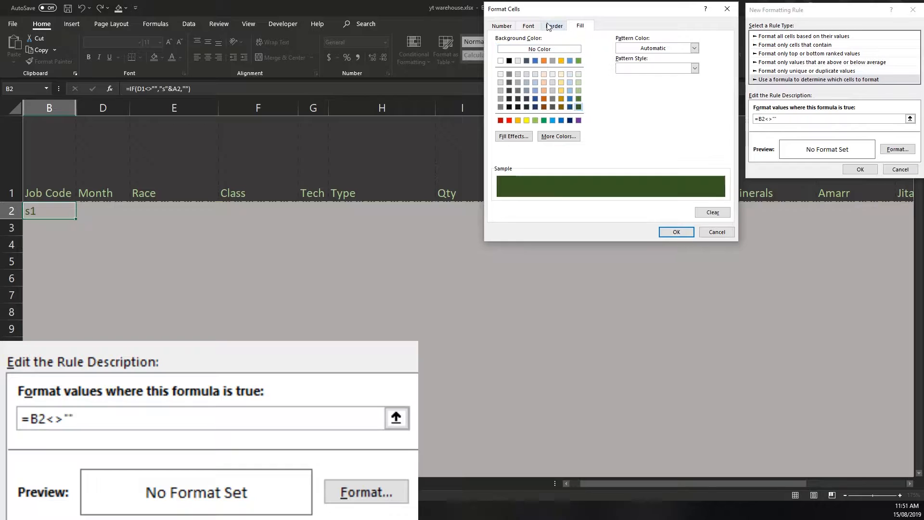
Set the rule's font color to a very pale shade and save the formatting rule for B2.
left_click(530, 27)
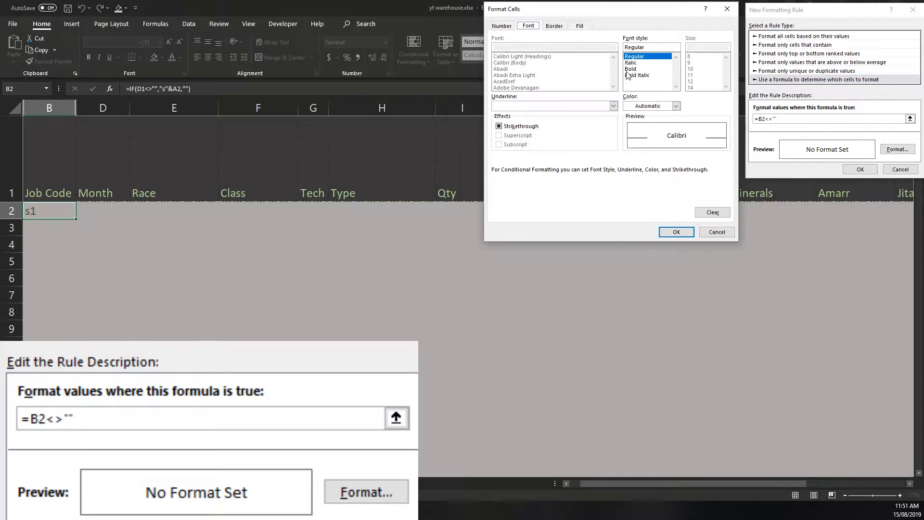
left_click(676, 106)
left_click(703, 159)
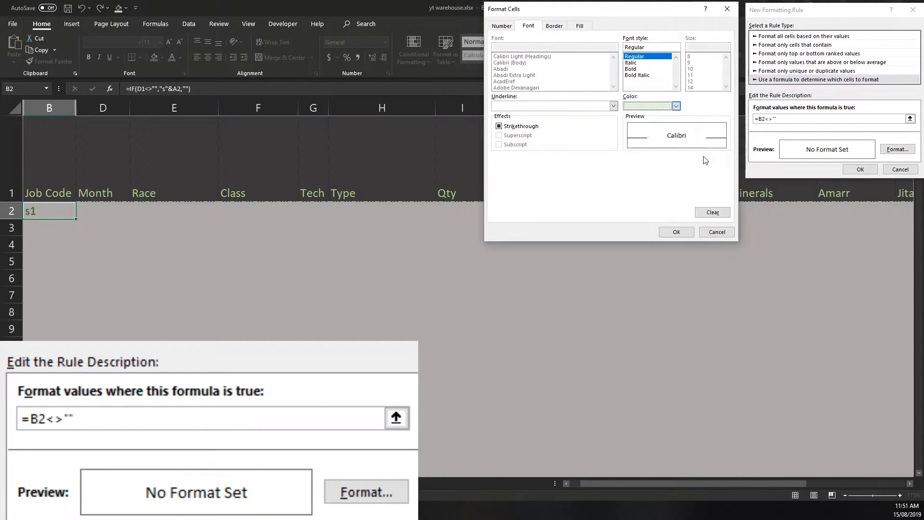
left_click(675, 233)
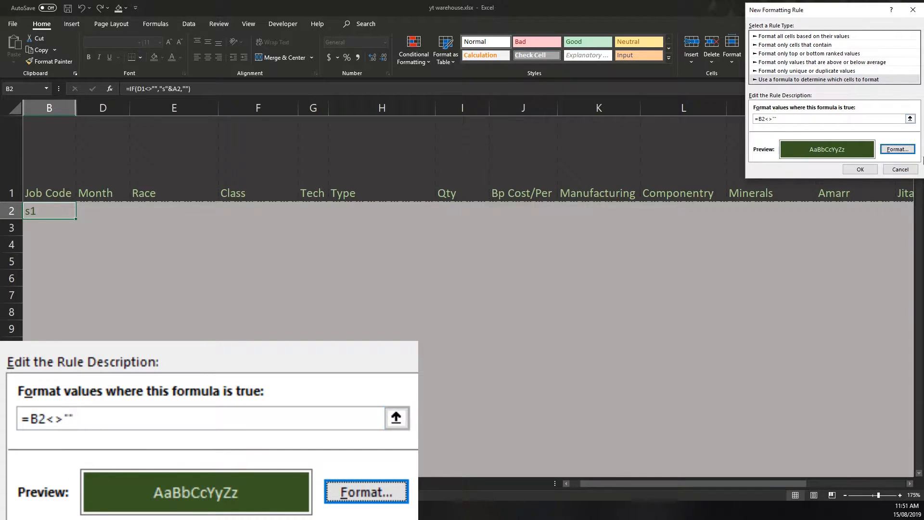
left_click(870, 170)
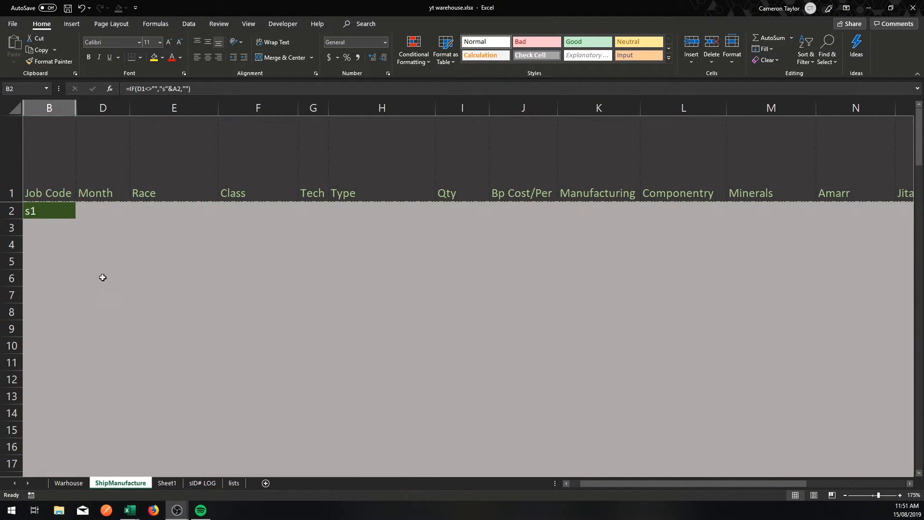
Edit the Job Code rule's applied range so it covers the whole column, =$B:$B.
left_click(99, 253)
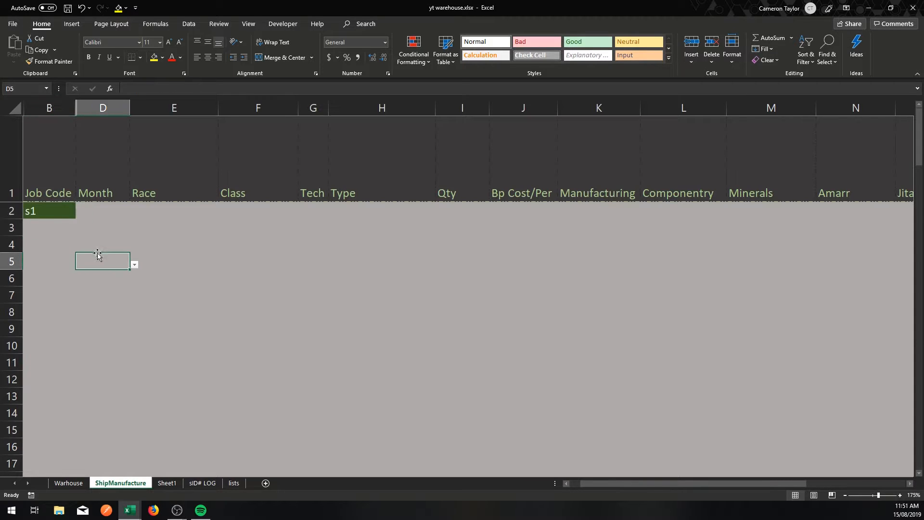
scroll(62, 231, "up", 12)
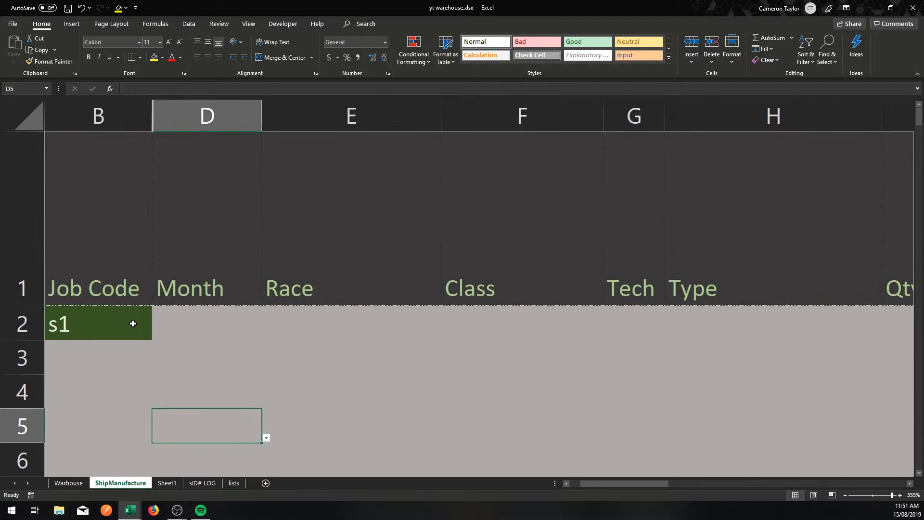
scroll(133, 323, "up", 2)
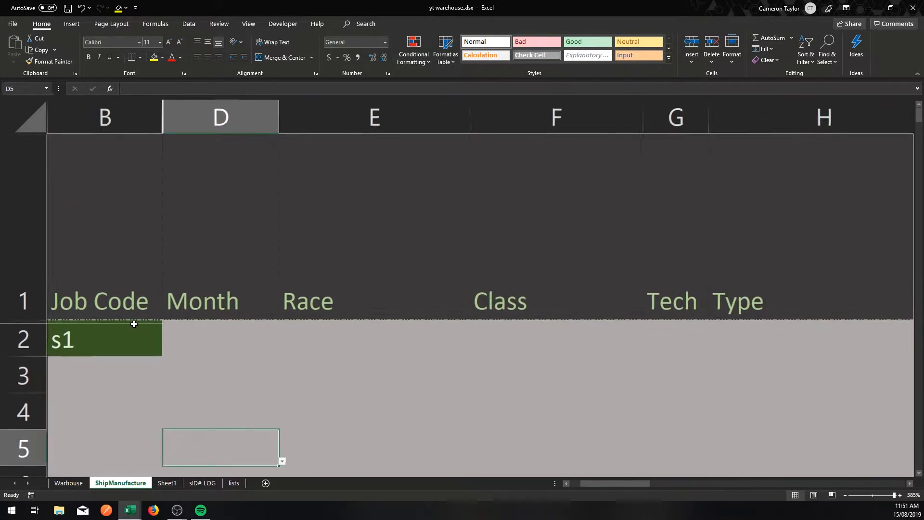
left_click(115, 350)
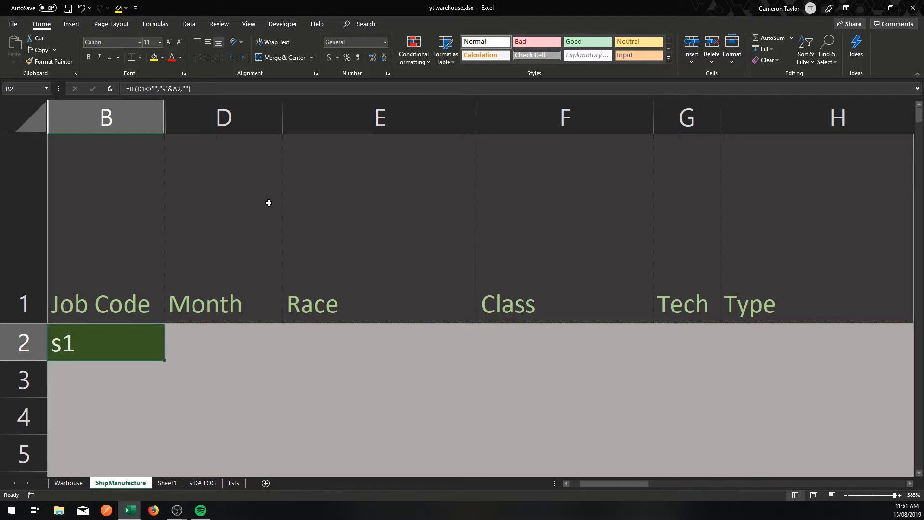
left_click(419, 61)
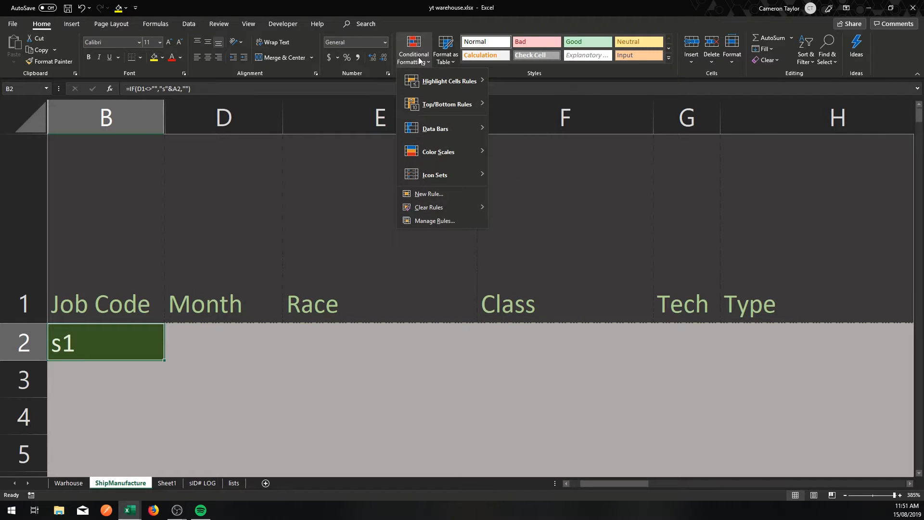
left_click(438, 221)
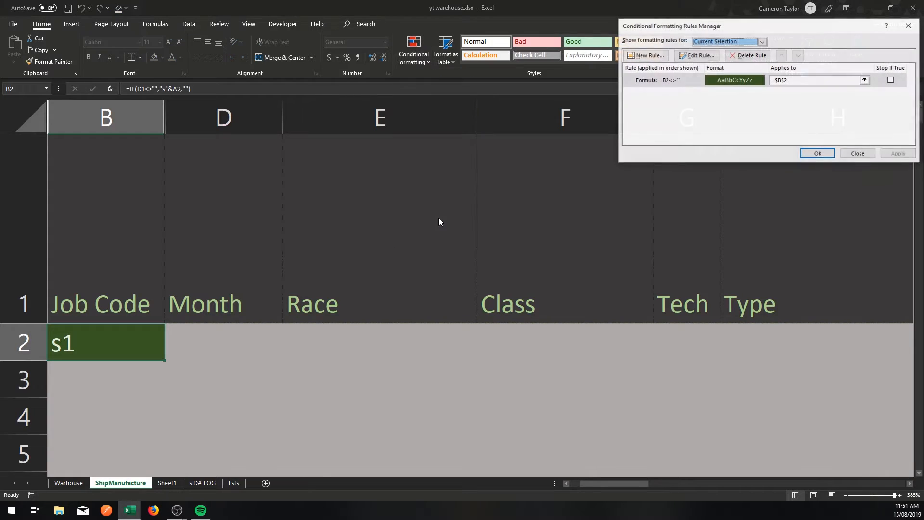
left_click(799, 80)
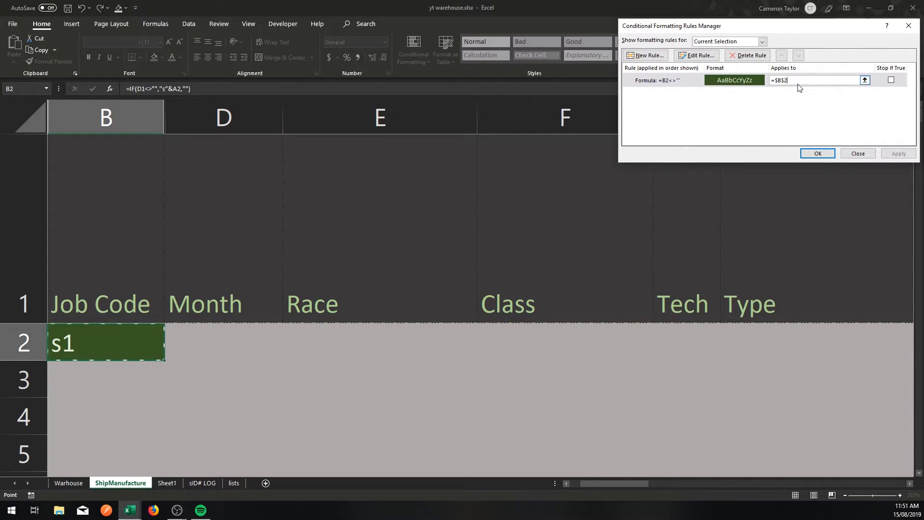
left_click_drag(796, 82, 751, 85)
left_click(124, 107)
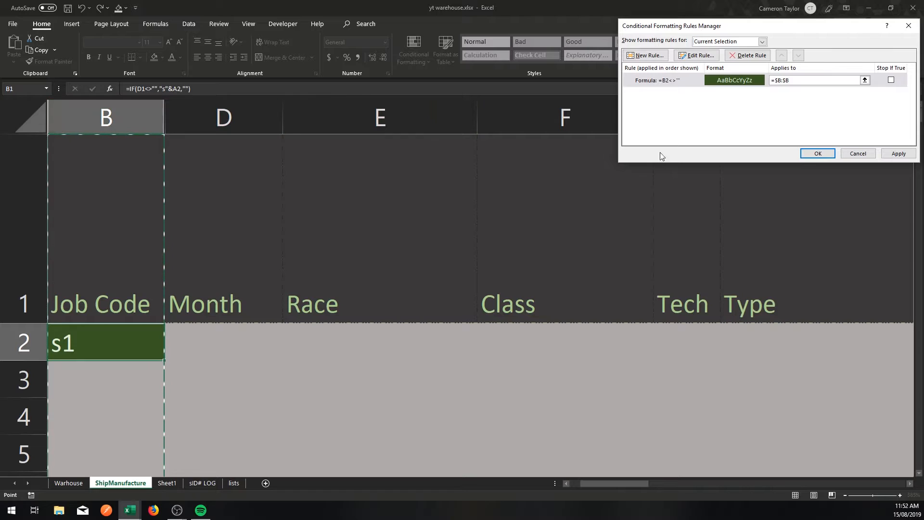
left_click(895, 153)
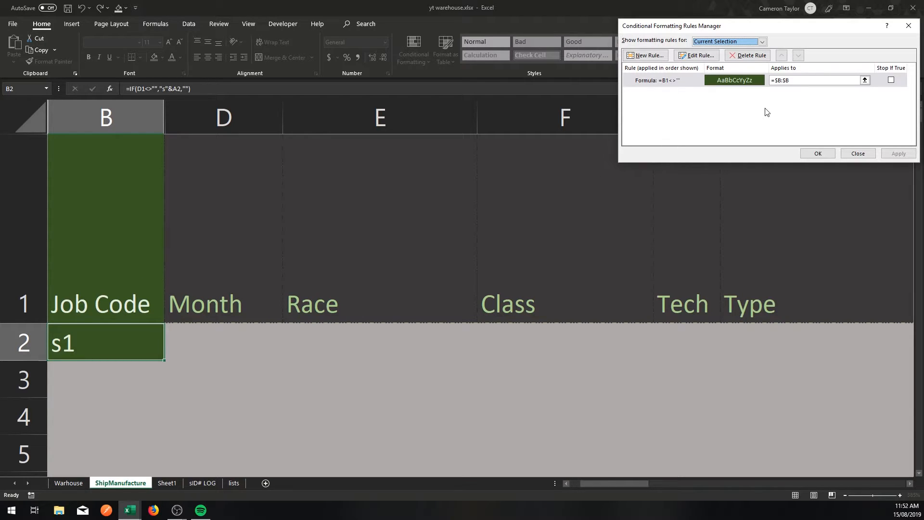
left_click(816, 153)
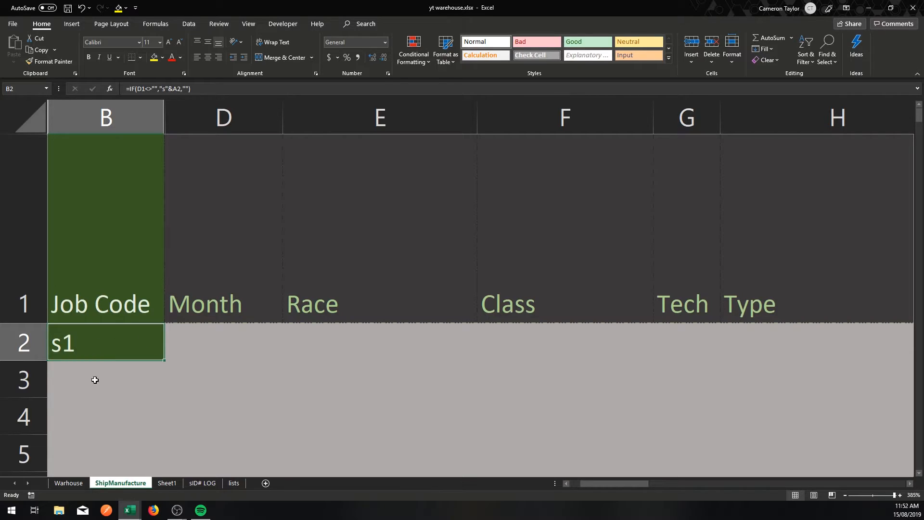
Choose May as the month for job s1 in cell D2.
left_click(198, 347)
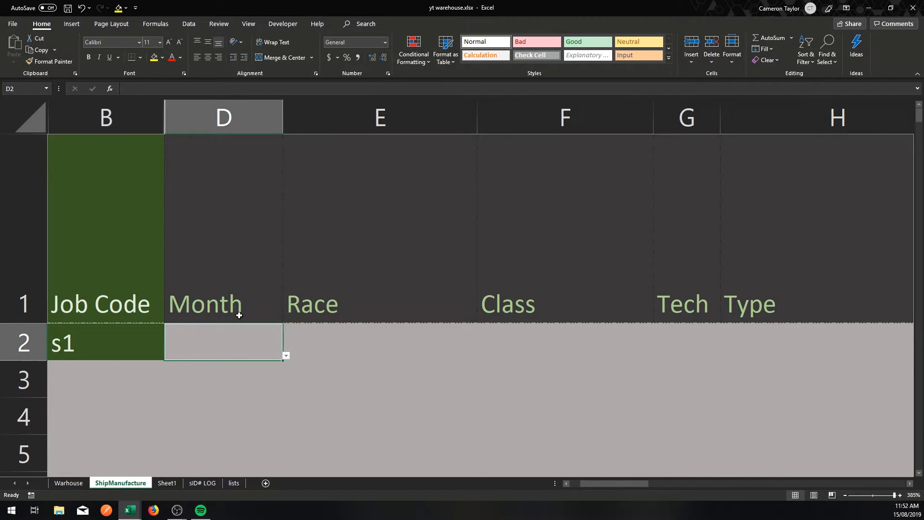
key("alt+Down")
key("Up")
key("Up")
key("Up")
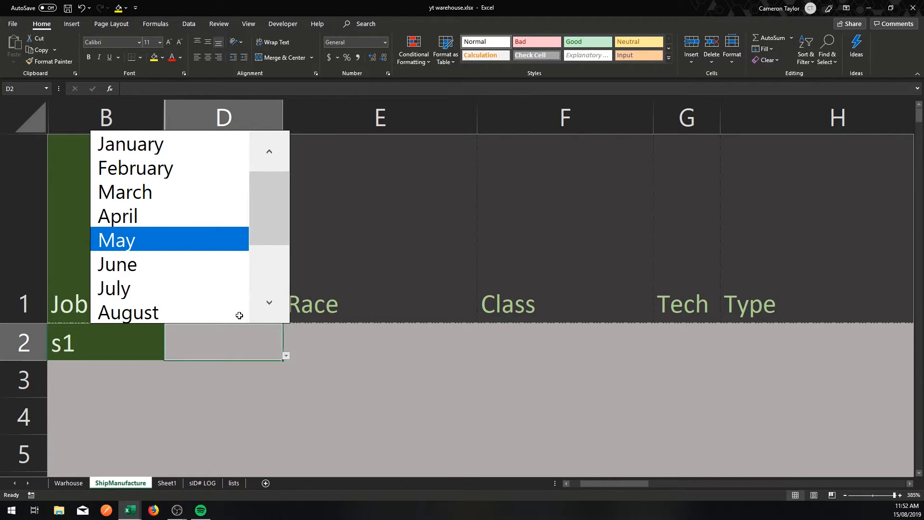
key("Return")
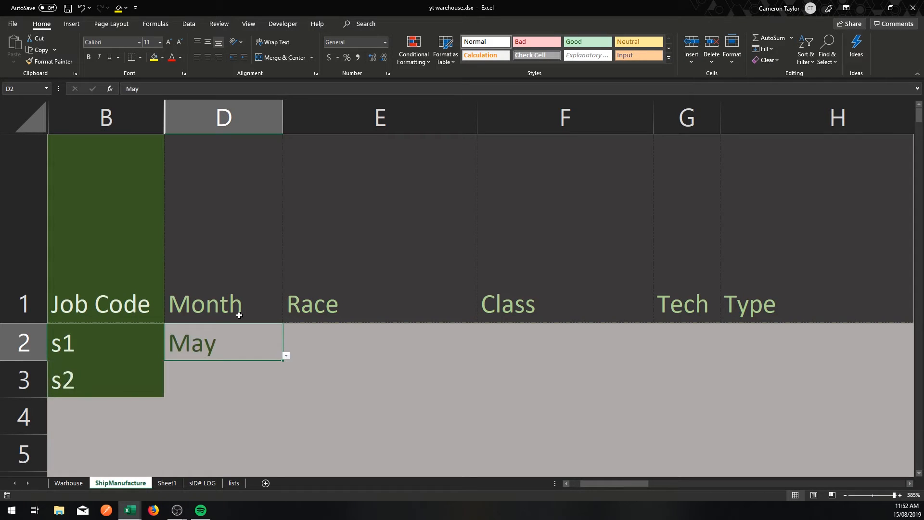
key("Return")
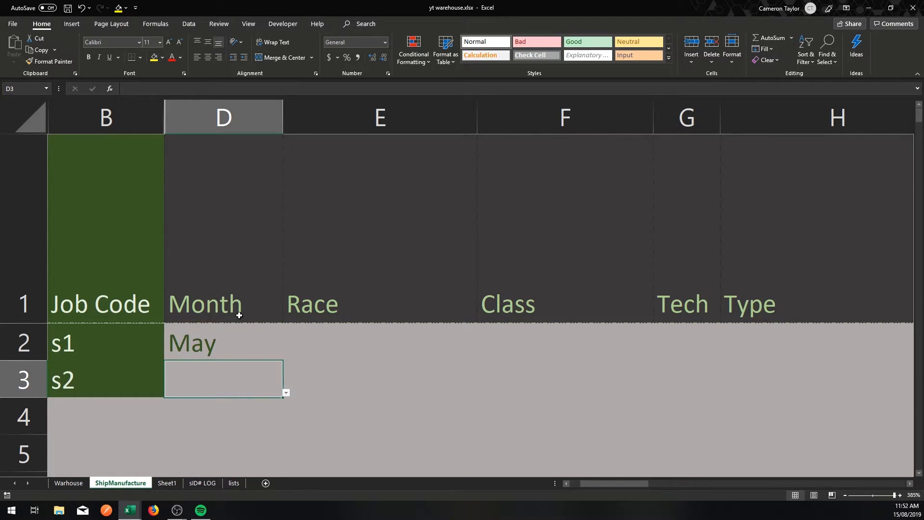
Choose April as the month for job s2 in cell D3.
key("alt+Down")
key("Up")
key("Up")
key("Up")
key("Up")
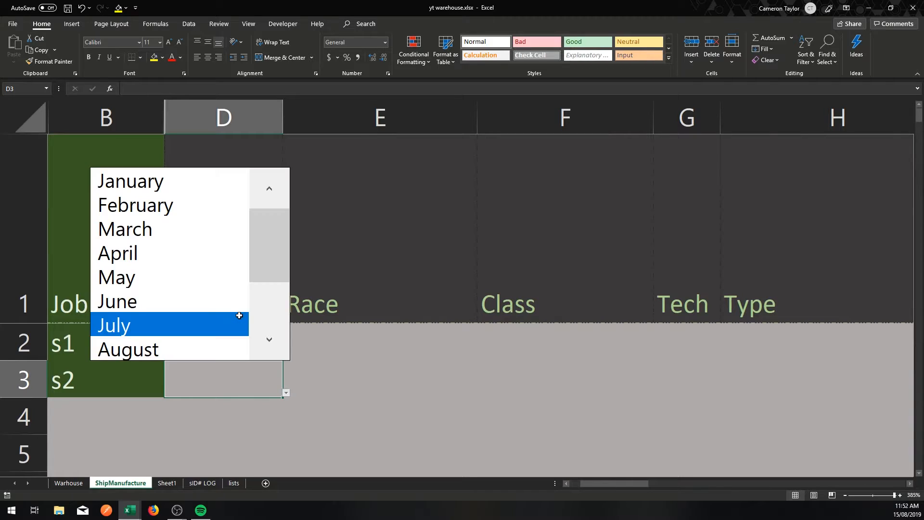
key("Return")
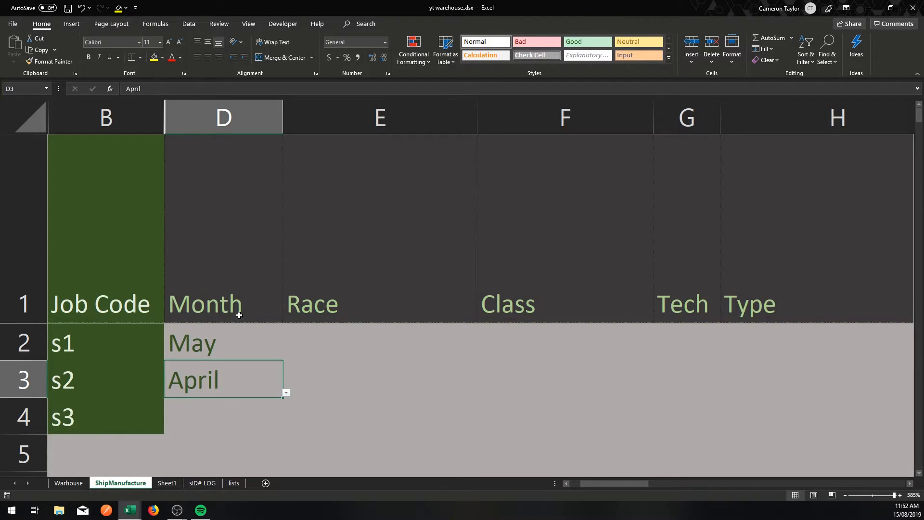
key("Return")
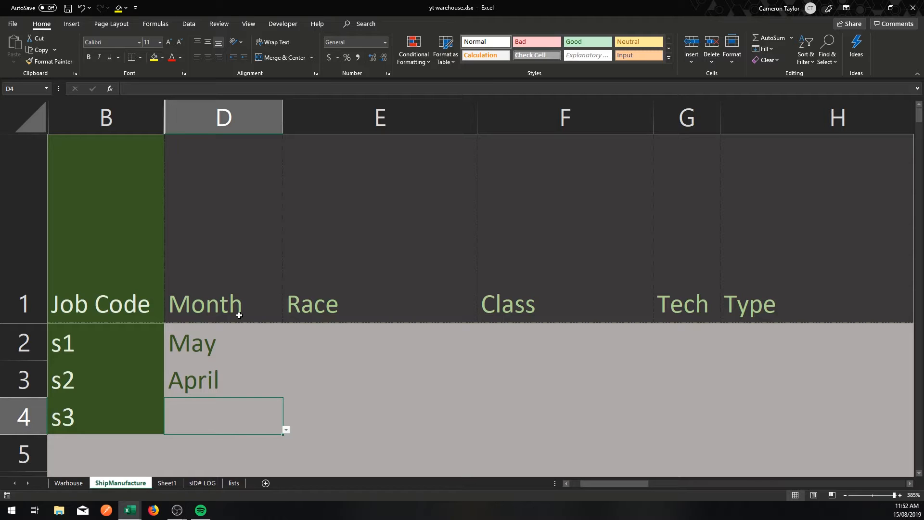
Choose a month from the validation list for job s3 in cell D4.
key("alt+Down")
key("Down")
key("Down")
key("Down")
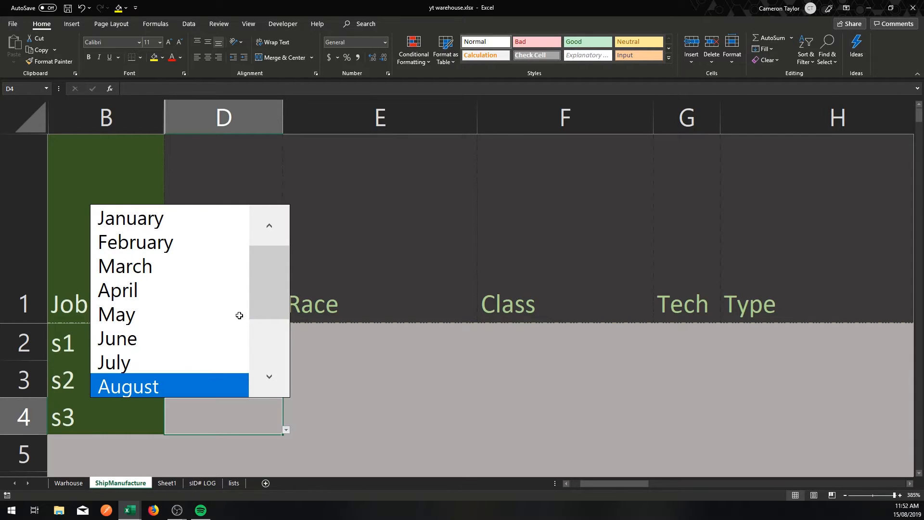
key("Return")
key("Return")
Choose December as the month for job s4 in cell D5.
scroll(239, 315, "down", 1)
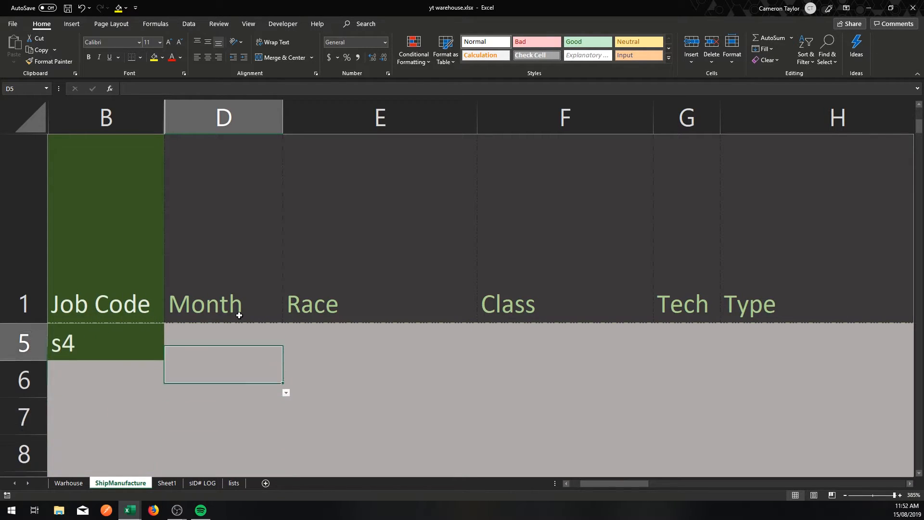
key("alt+Down")
key("Down")
key("Down")
key("Down")
key("Down")
key("Return")
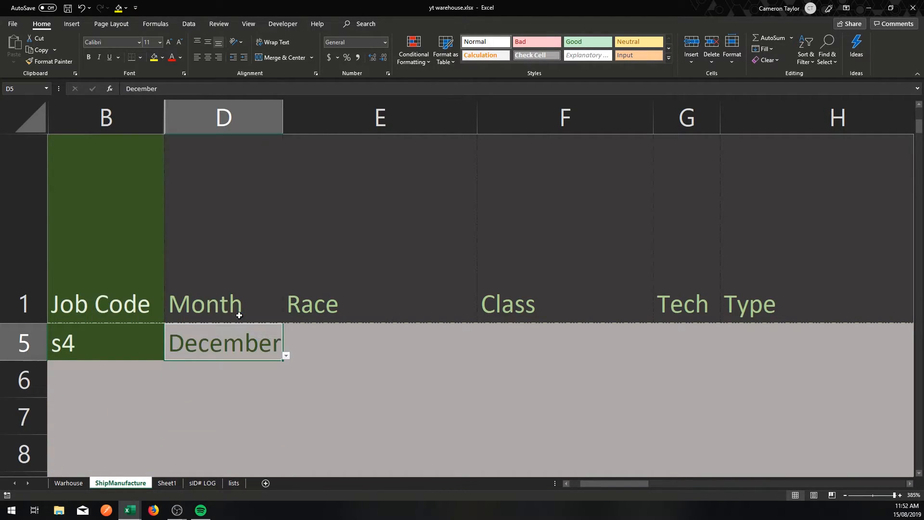
key("Return")
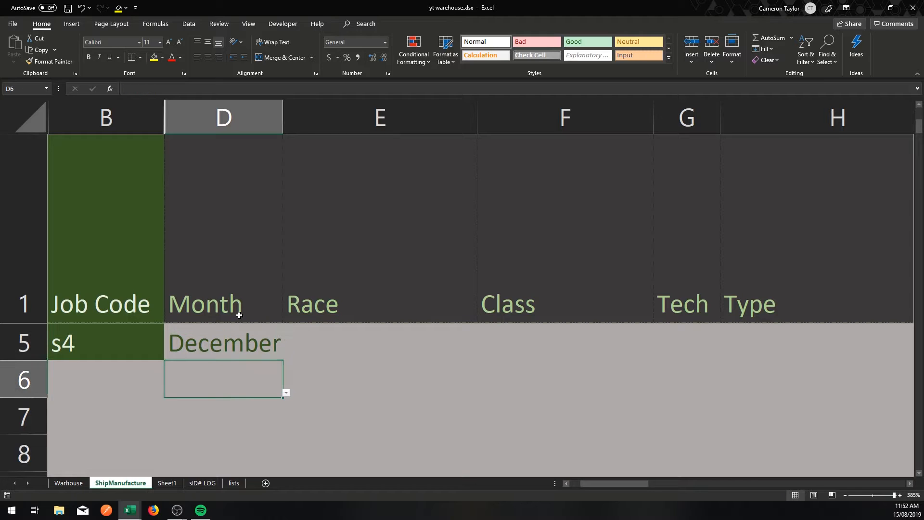
Copy the Job Code formula from B5 down to B6.
key("Left")
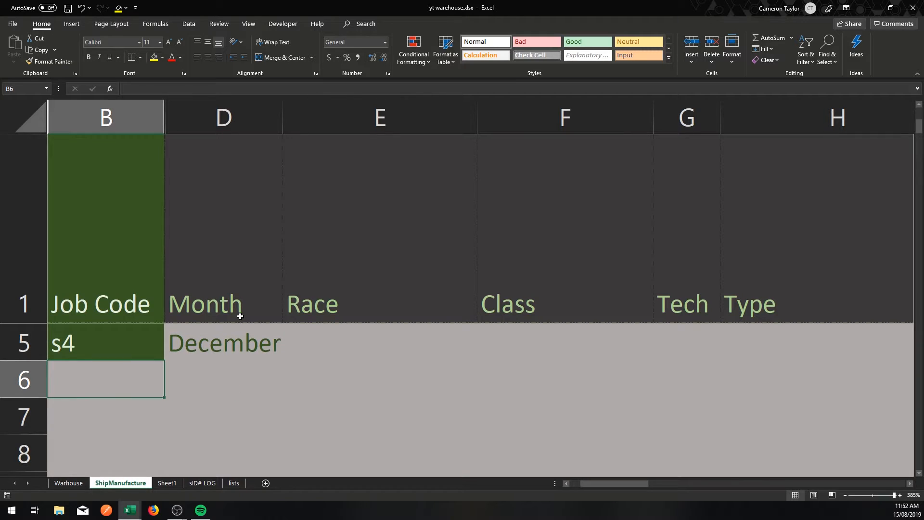
left_click(125, 348)
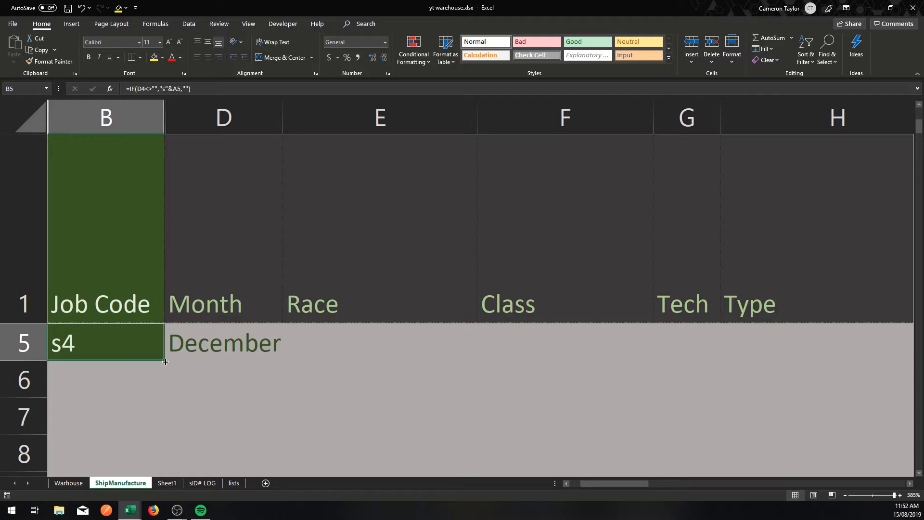
left_click_drag(165, 362, 165, 397)
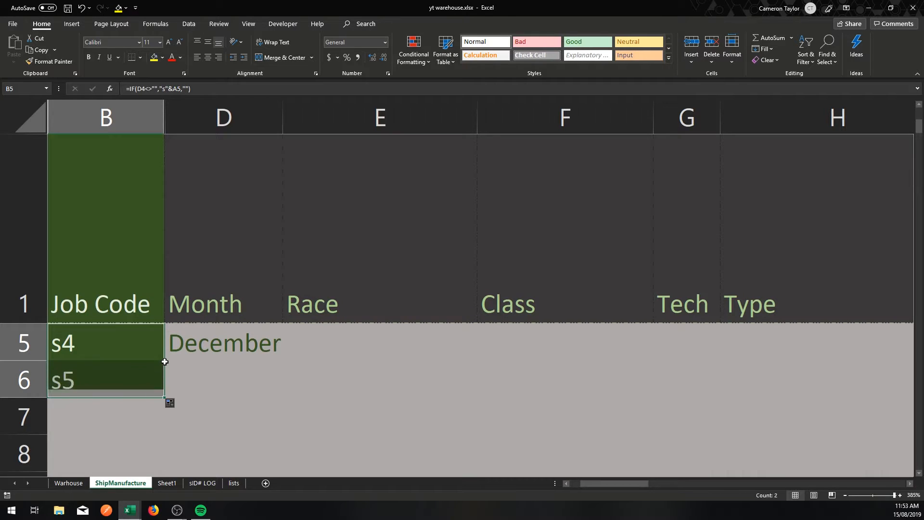
left_click(168, 399)
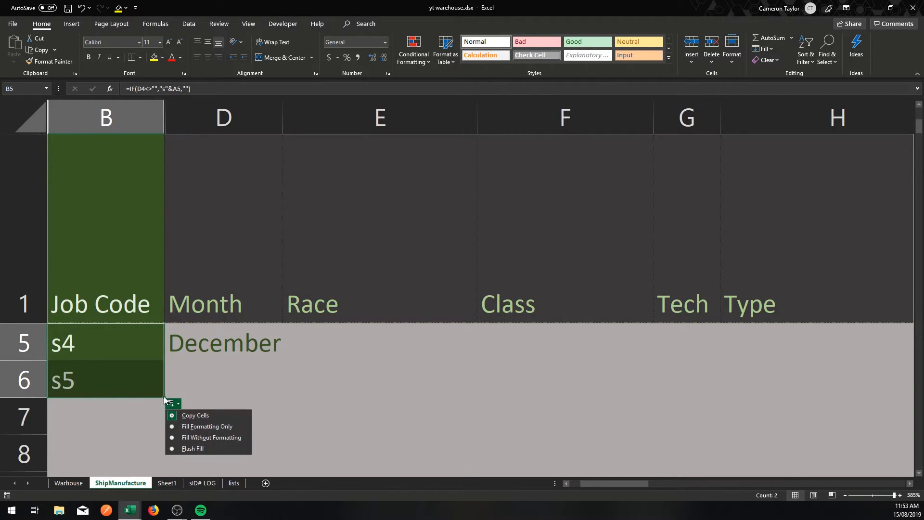
left_click(141, 410)
left_click(144, 392)
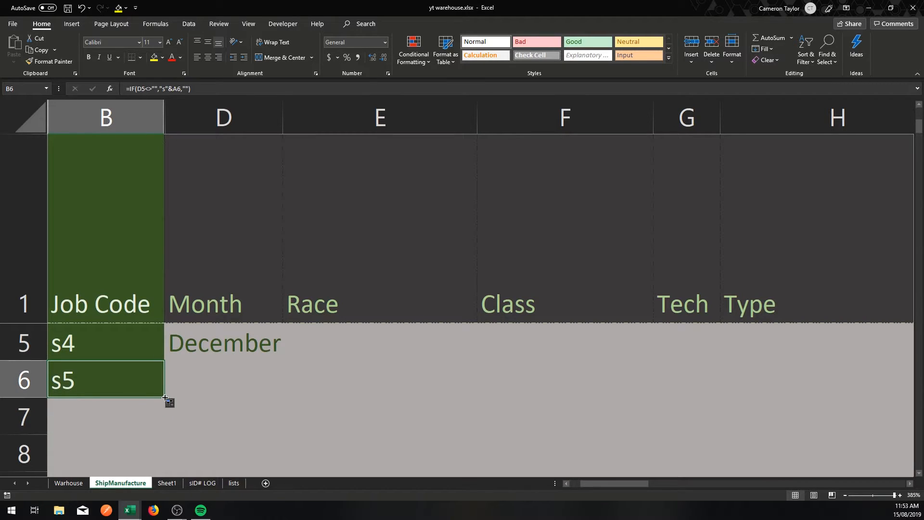
Fill the Job Code formula from B6 down the remaining rows of column B.
double_click(165, 397)
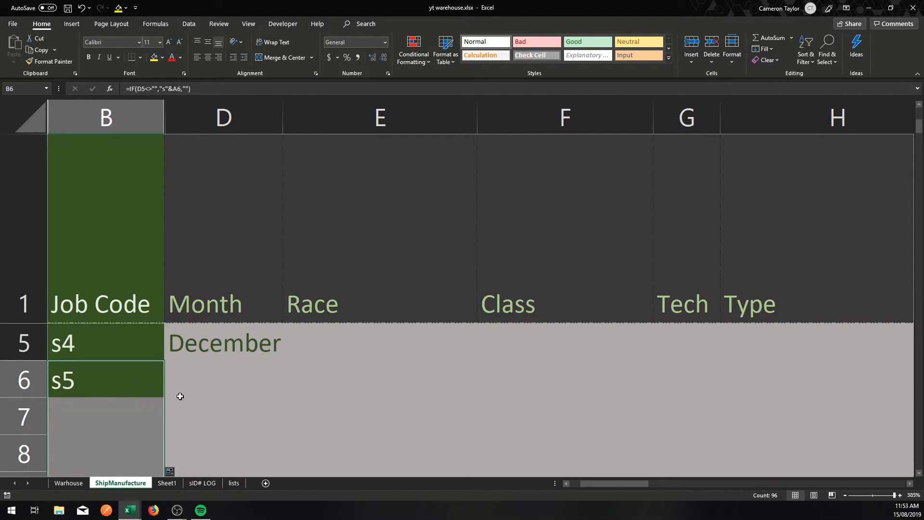
left_click(207, 388)
Check the filled Job Code formula in the empty rows down column B, in B6 and in the job rows at the start.
scroll(146, 420, "down", 7)
left_click(101, 430)
scroll(102, 433, "down", 8)
scroll(103, 433, "down", 6)
left_click(109, 435)
scroll(113, 419, "down", 8)
left_click(117, 427)
scroll(120, 434, "down", 4)
left_click(120, 432)
scroll(172, 390, "up", 20)
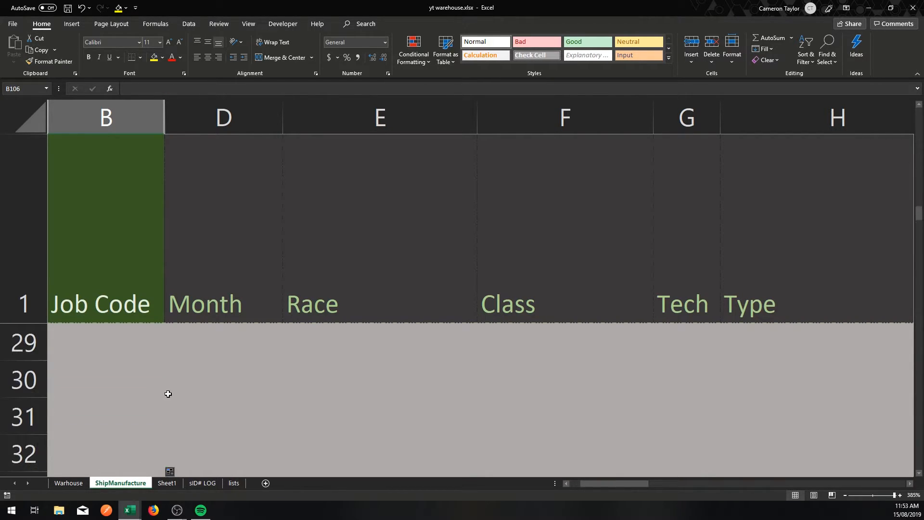
scroll(193, 387, "up", 9)
scroll(226, 399, "down", 4)
scroll(236, 409, "up", 2)
scroll(236, 410, "up", 2)
scroll(202, 413, "down", 1)
left_click(138, 379)
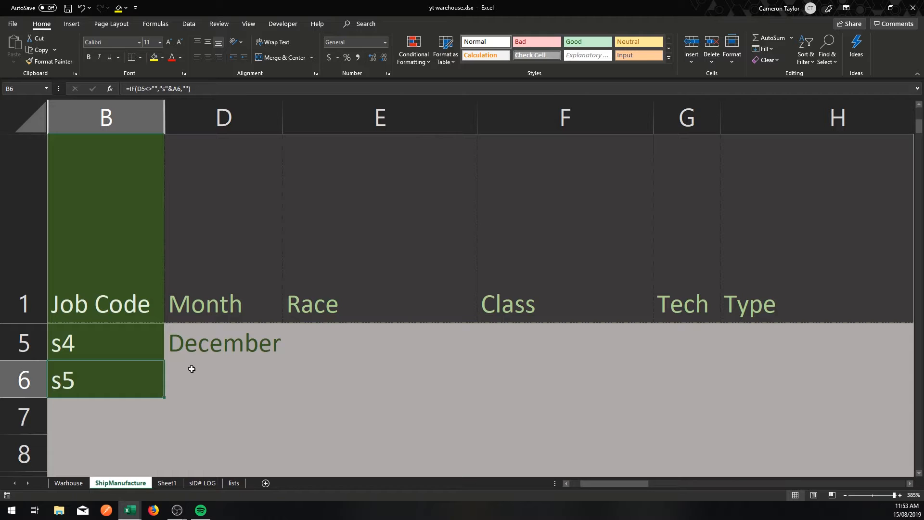
scroll(189, 368, "up", 1)
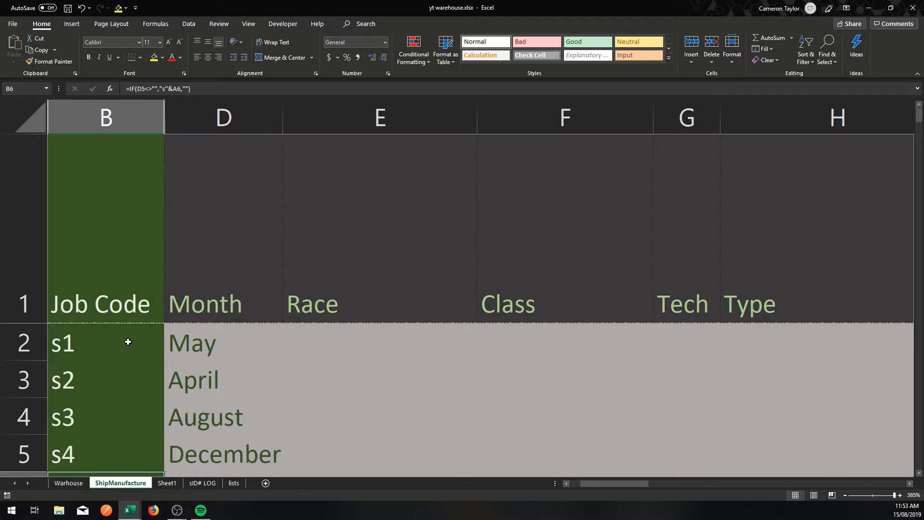
List all conditional formatting rules that exist on this worksheet in the Rules Manager.
left_click(198, 333)
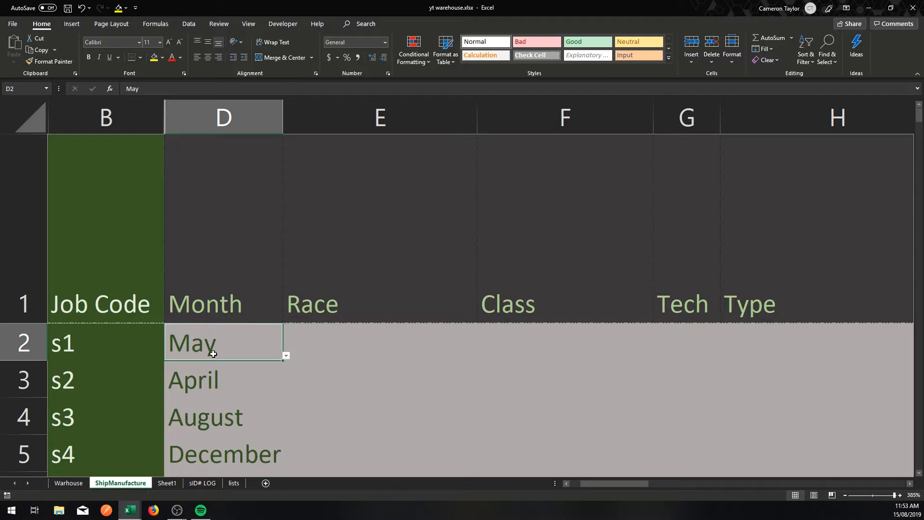
left_click(412, 53)
left_click(436, 220)
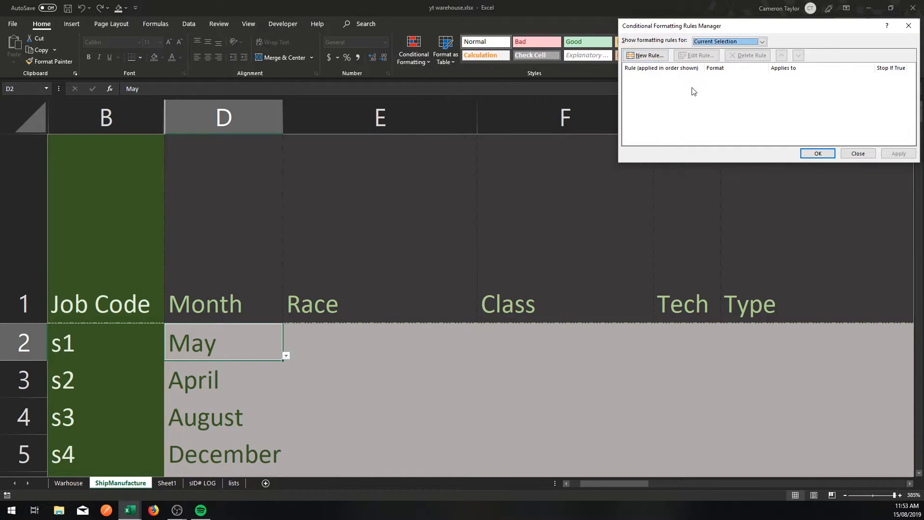
left_click(763, 45)
left_click(741, 58)
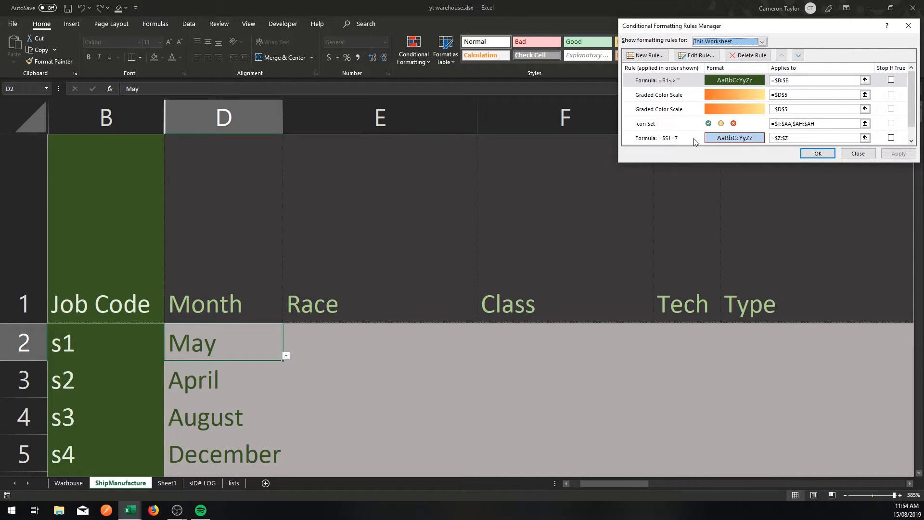
Delete both Graded Color Scale rules on $D$5 and the =$S1=7 formula rule on column Z.
left_click(674, 139)
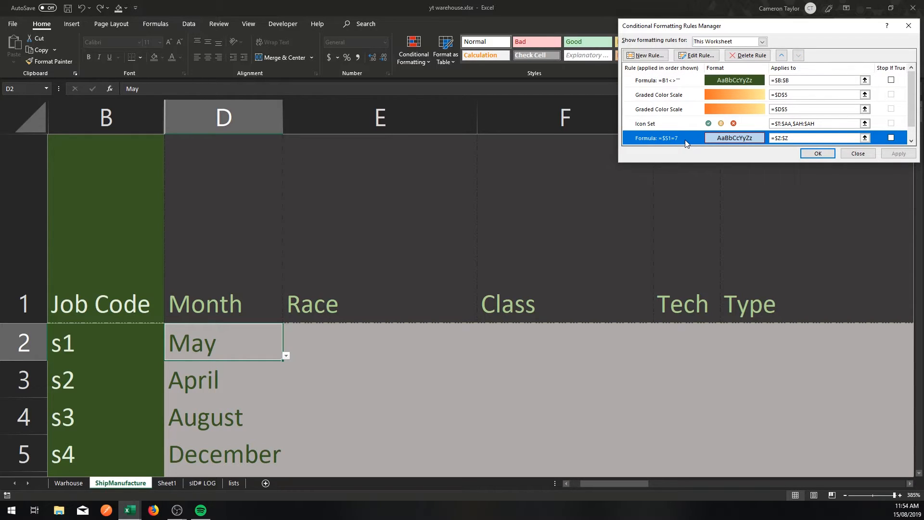
left_click(712, 93)
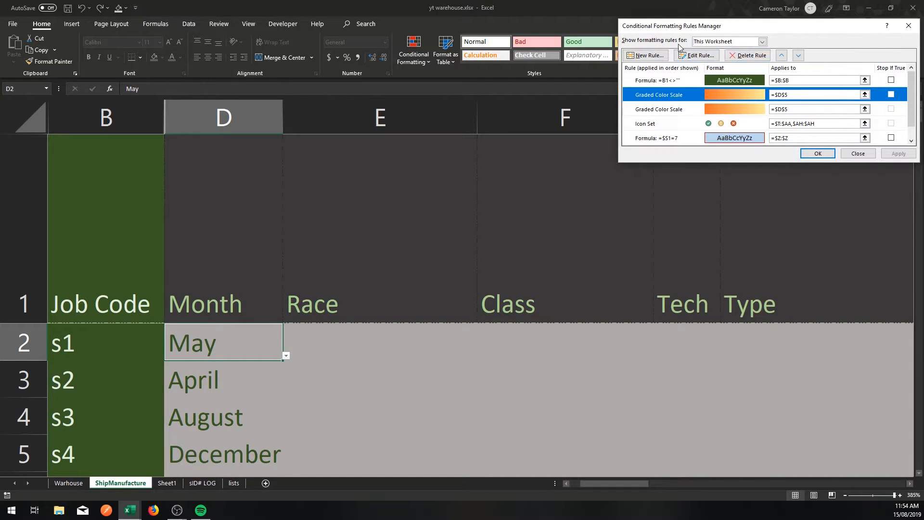
left_click(741, 55)
left_click(747, 55)
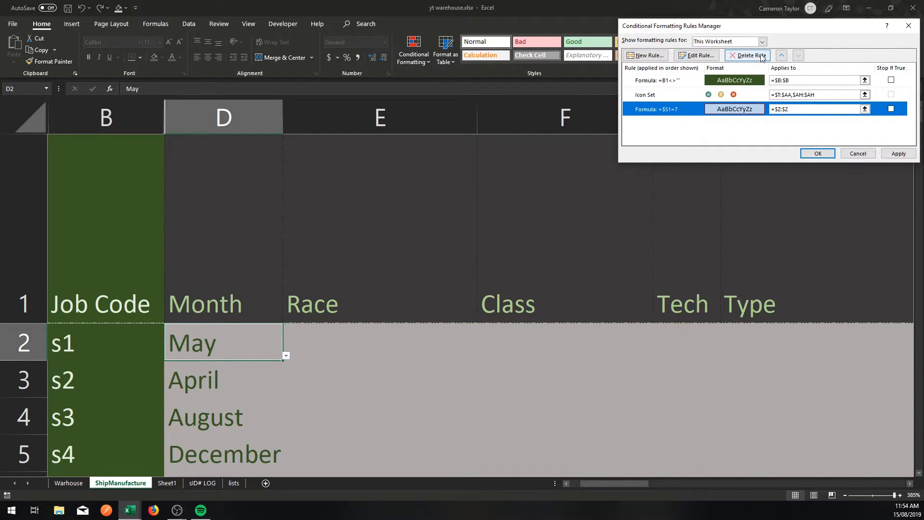
left_click(744, 56)
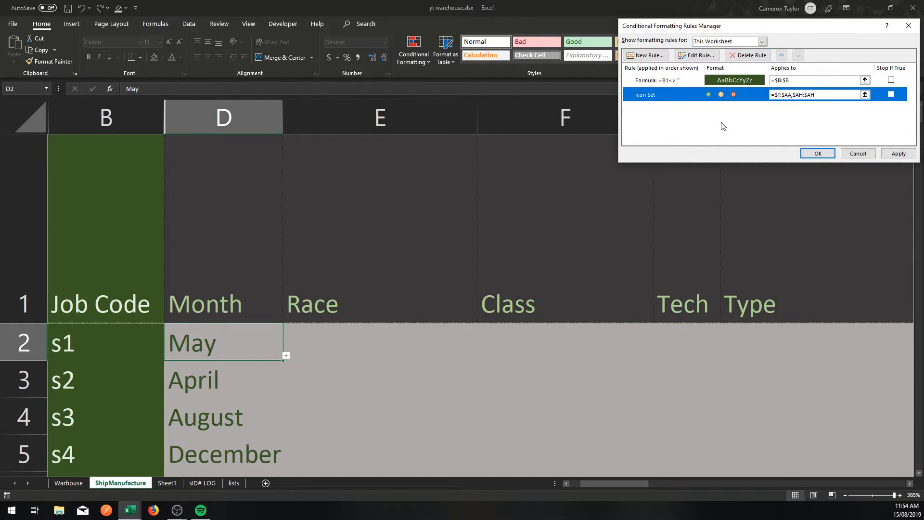
Edit the =B1<>"" rule for column B, making that condition the first argument of an AND function.
left_click(676, 82)
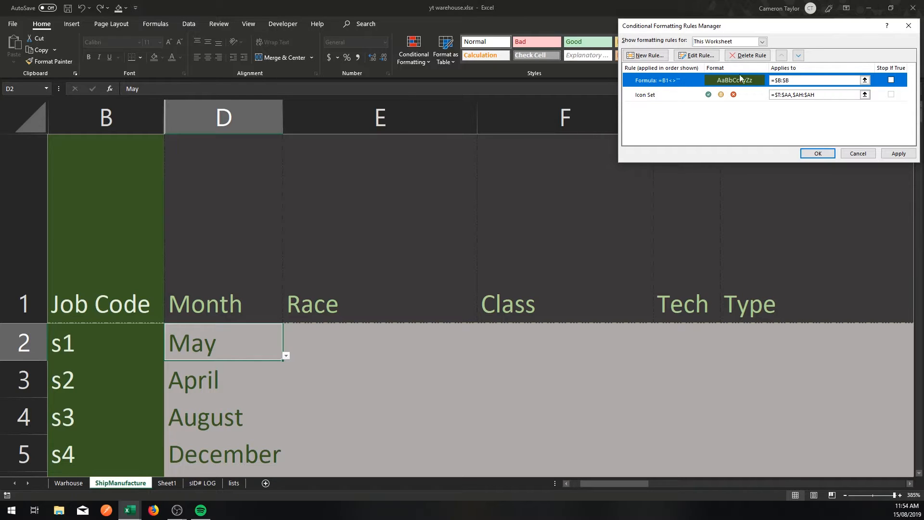
left_click(802, 80)
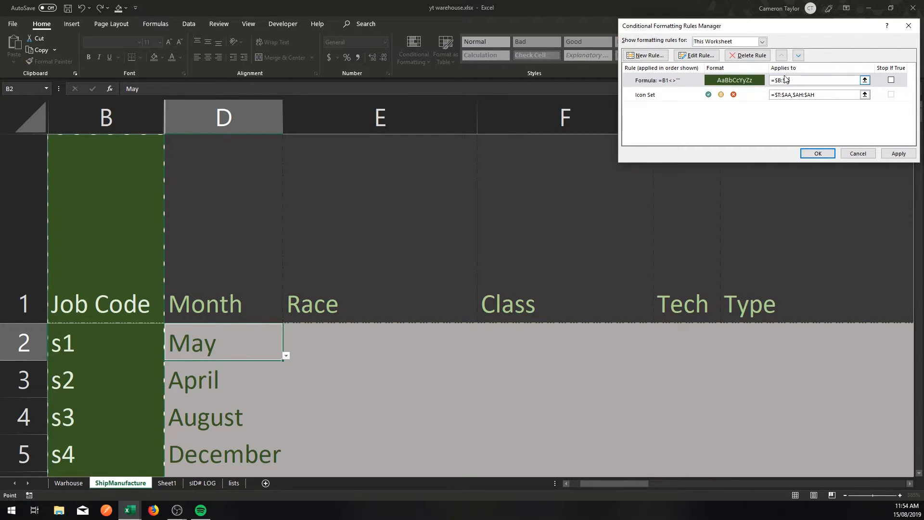
left_click(668, 75)
left_click(687, 56)
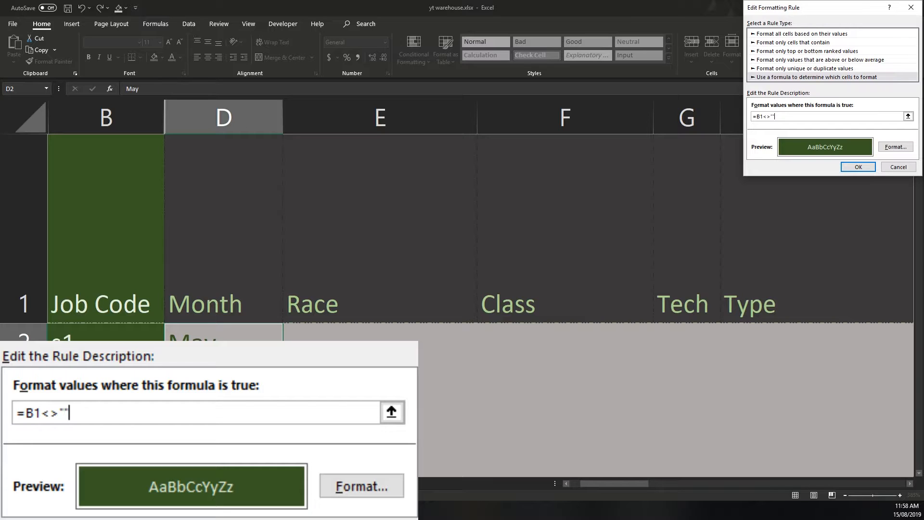
left_click(756, 116)
type("and")
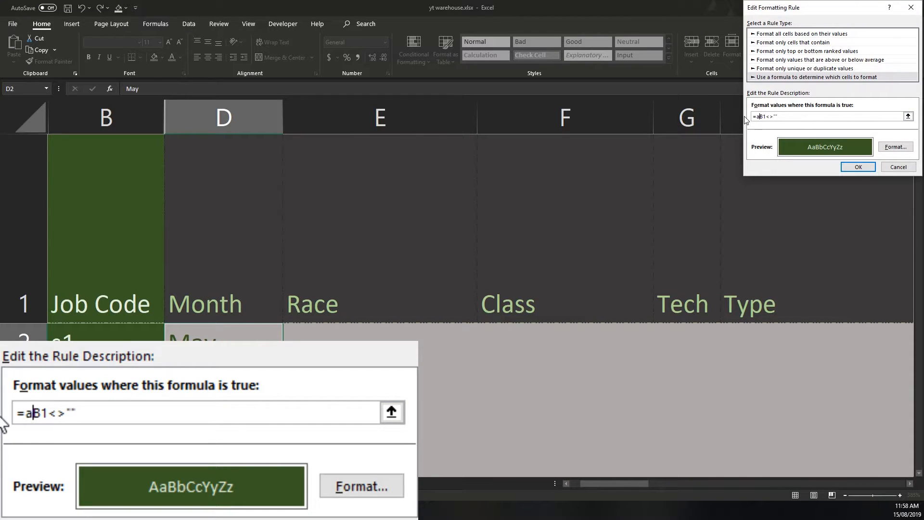
type("(")
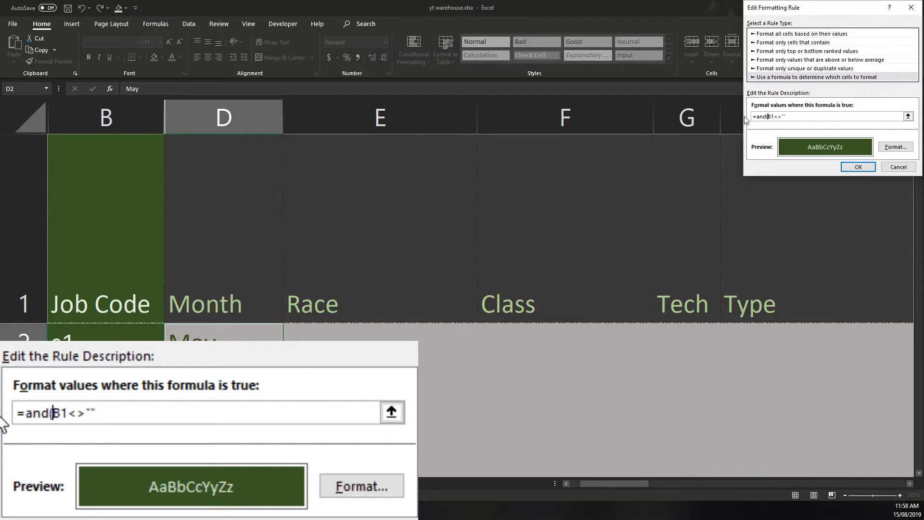
left_click(790, 118)
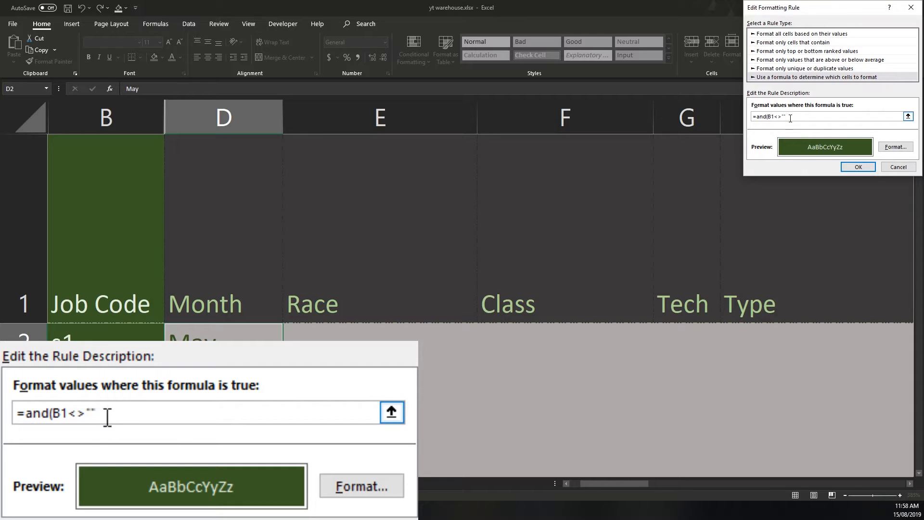
type(",")
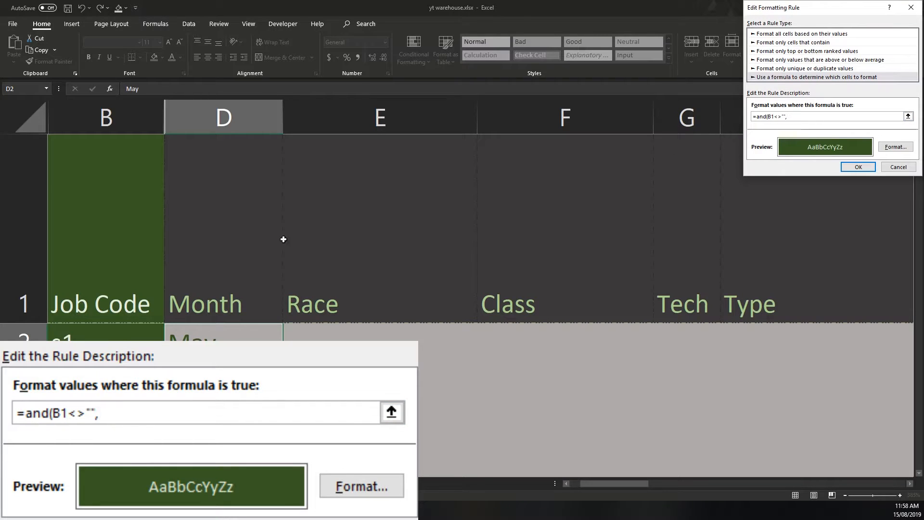
Complete the AND formula with the relative condition D1="" as second argument and apply the rule to the sheet.
left_click(229, 216)
key("F4")
key("F4")
key("F4")
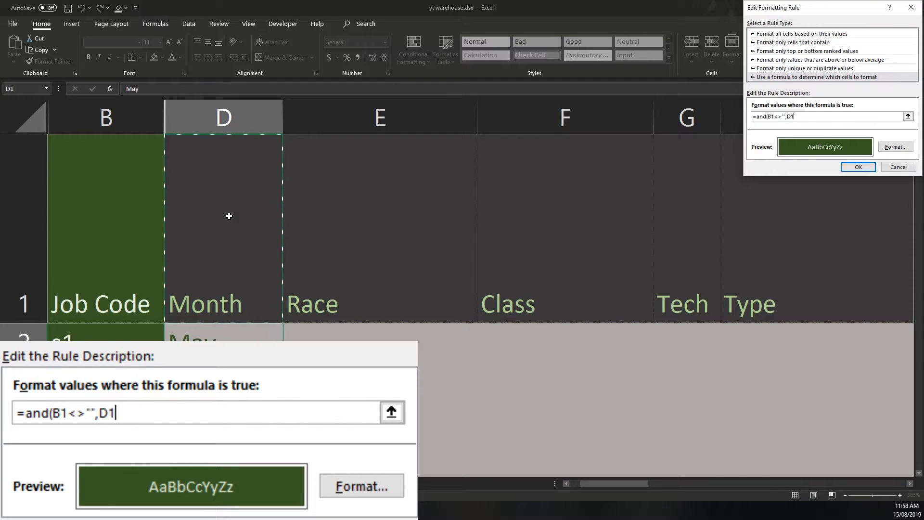
type("=")
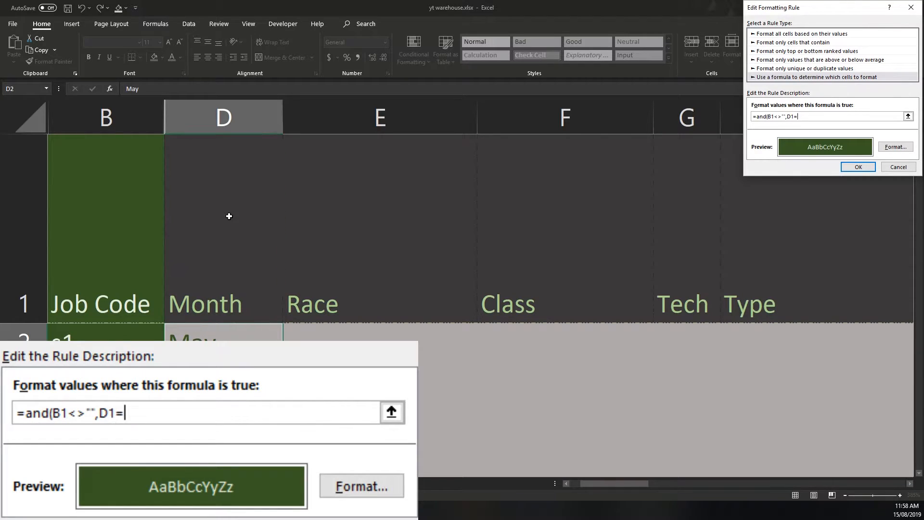
type("\"\")")
left_click(859, 167)
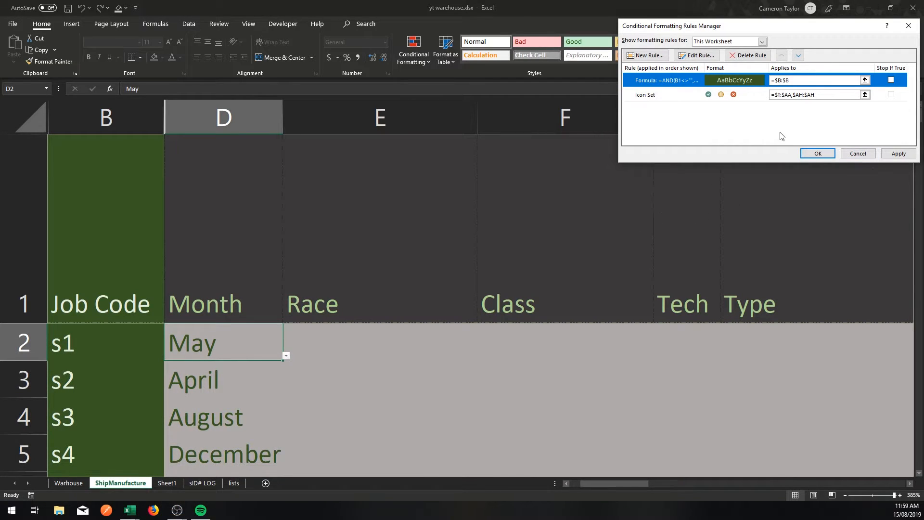
left_click(900, 155)
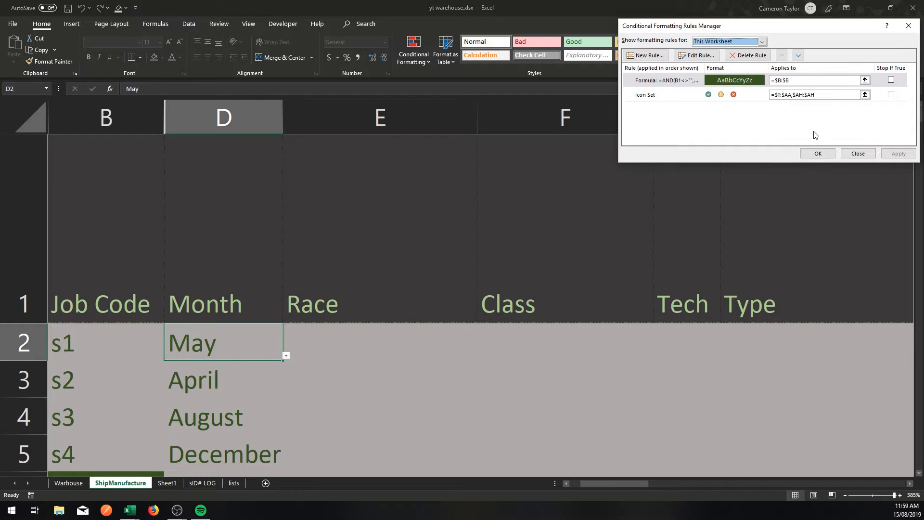
left_click(816, 153)
Test the rule by choosing February as the month for job s5 in D6, and clear the cell again.
left_click(427, 366)
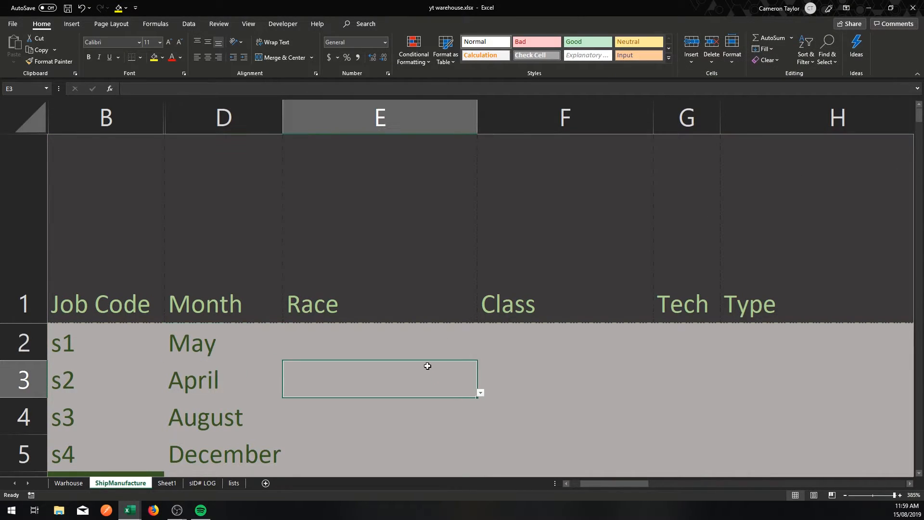
scroll(425, 364, "down", 2)
scroll(416, 362, "up", 1)
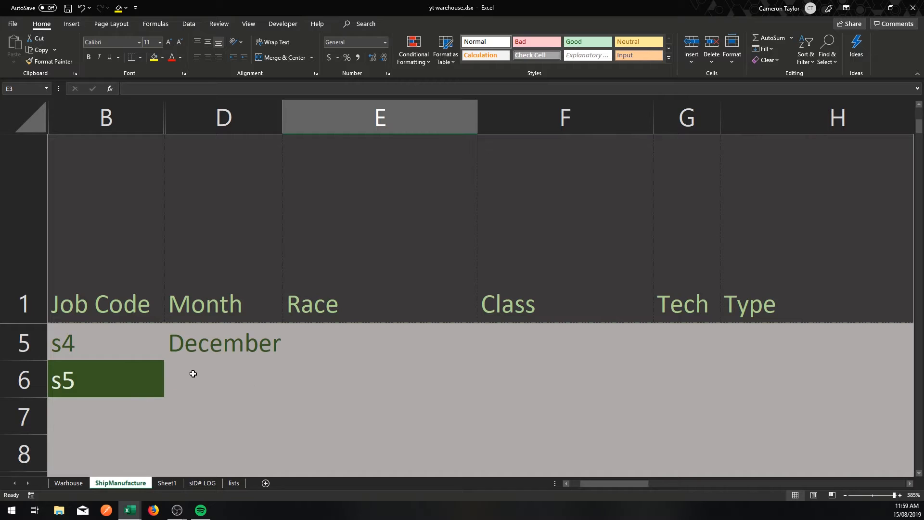
scroll(192, 370, "up", 1)
scroll(195, 363, "down", 1)
left_click(252, 378)
left_click(287, 393)
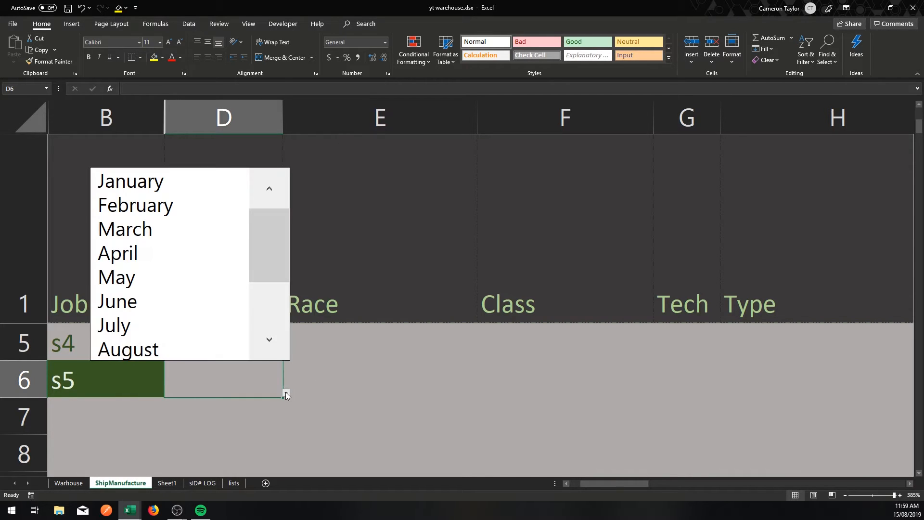
left_click(127, 205)
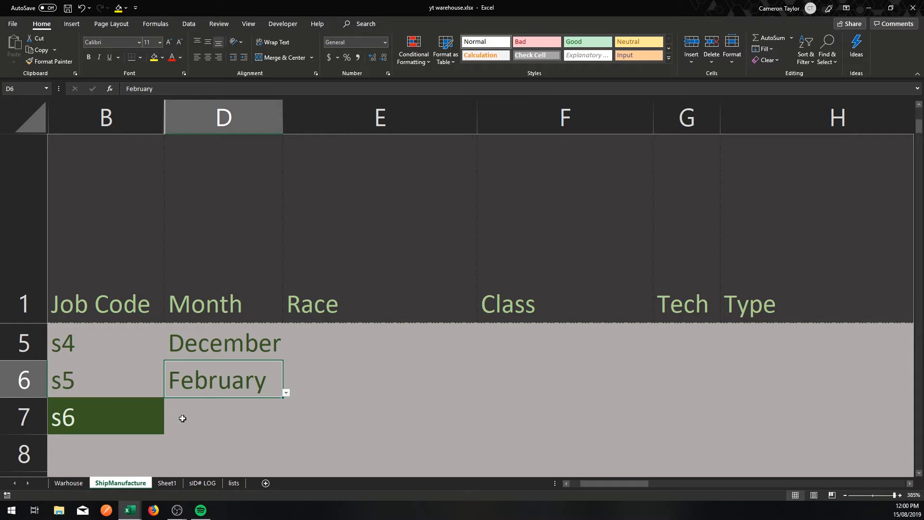
key("Delete")
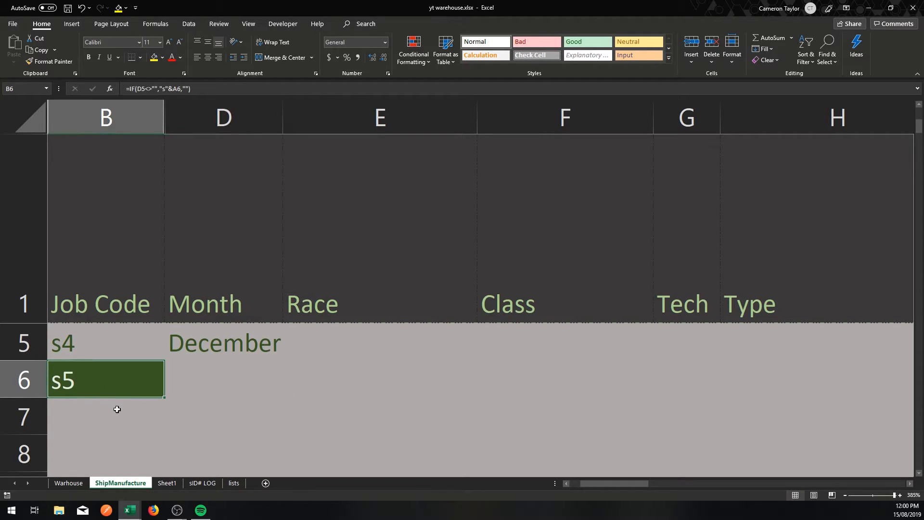
Examine the Job Code highlighting against the Month entries in a wider view of the sheet.
left_click(221, 379)
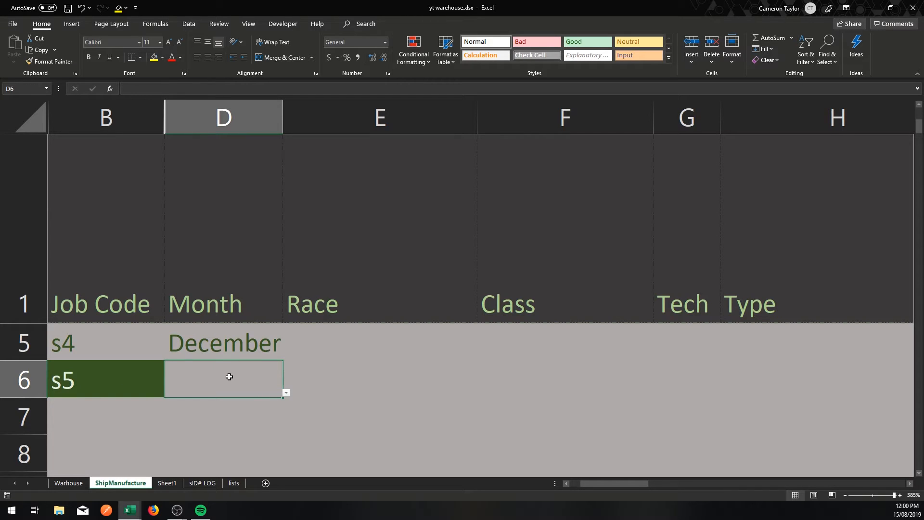
left_click(409, 403)
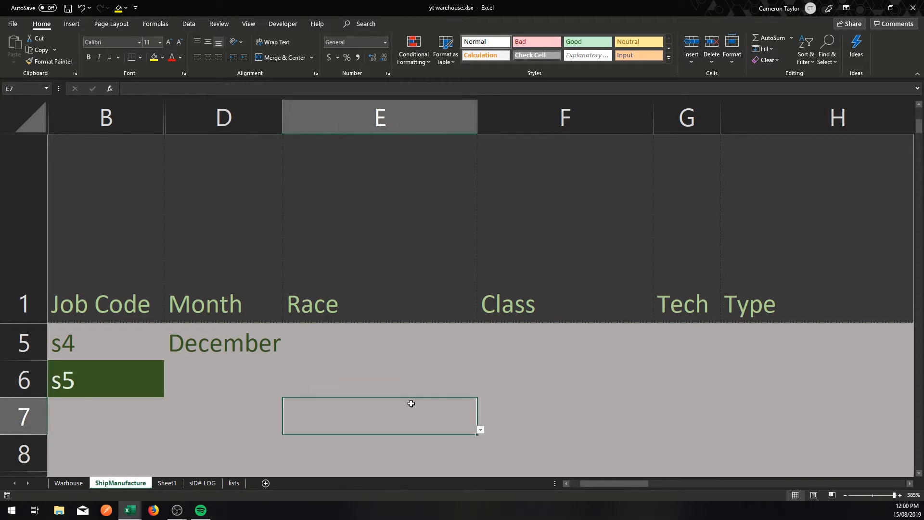
scroll(375, 398, "down", 8)
scroll(376, 375, "down", 3)
scroll(333, 336, "up", 1)
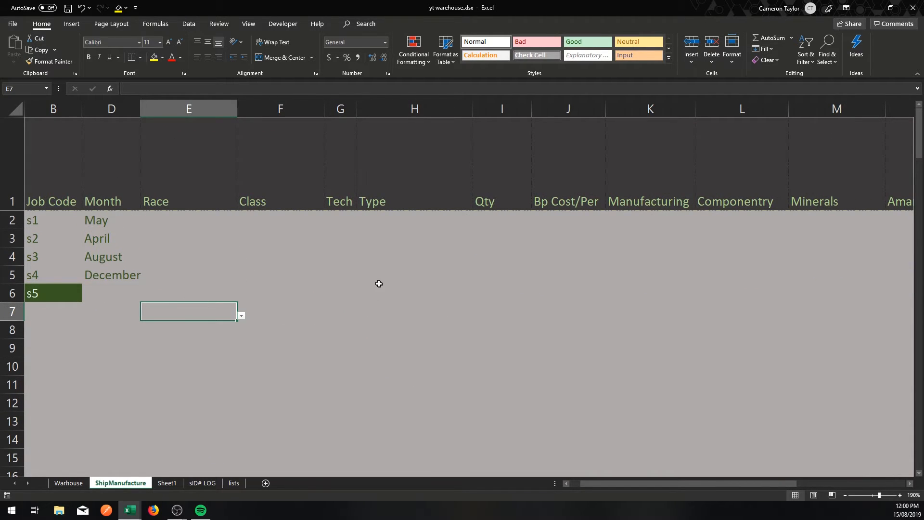
left_click(381, 258)
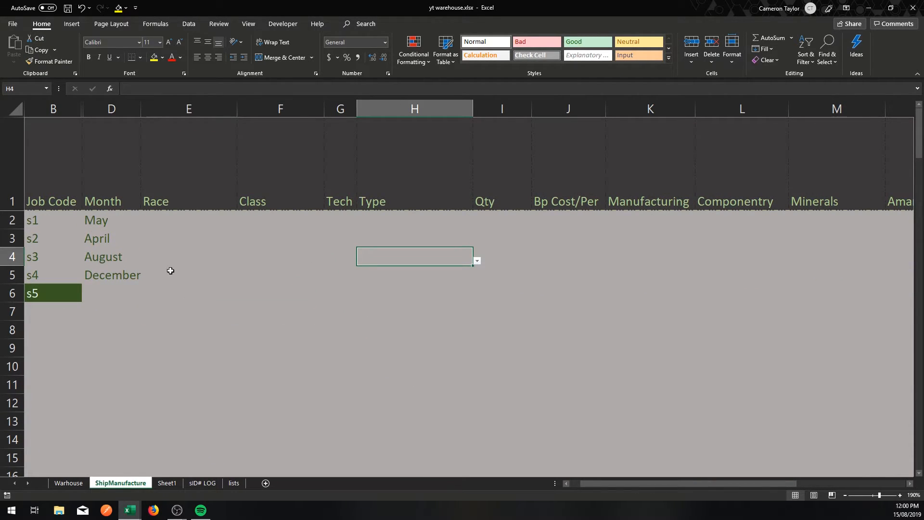
left_click(106, 295)
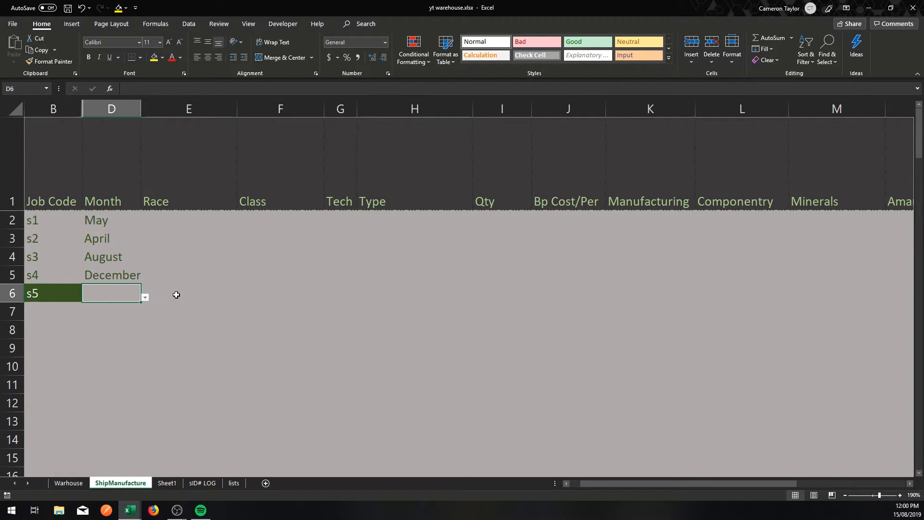
left_click(259, 308)
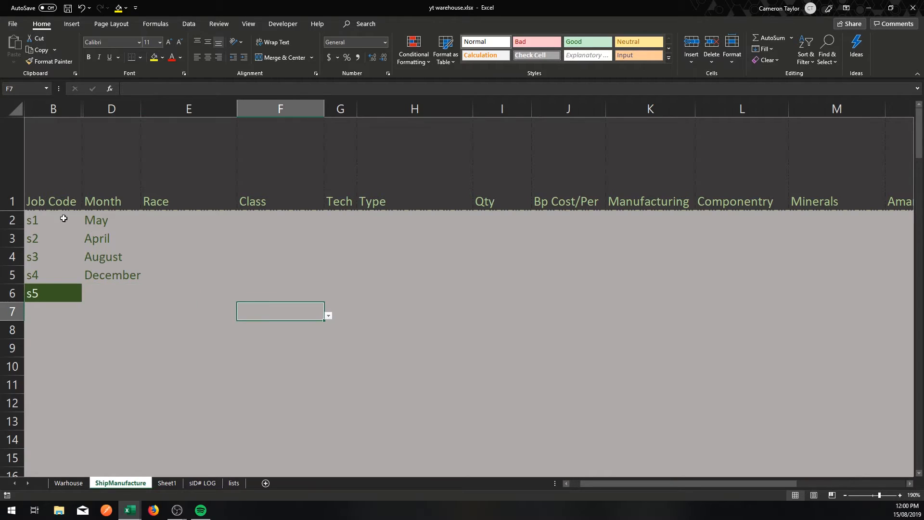
Test the highlighting by choosing January, February and March as the months for jobs s5, s6 and s7.
left_click(111, 294)
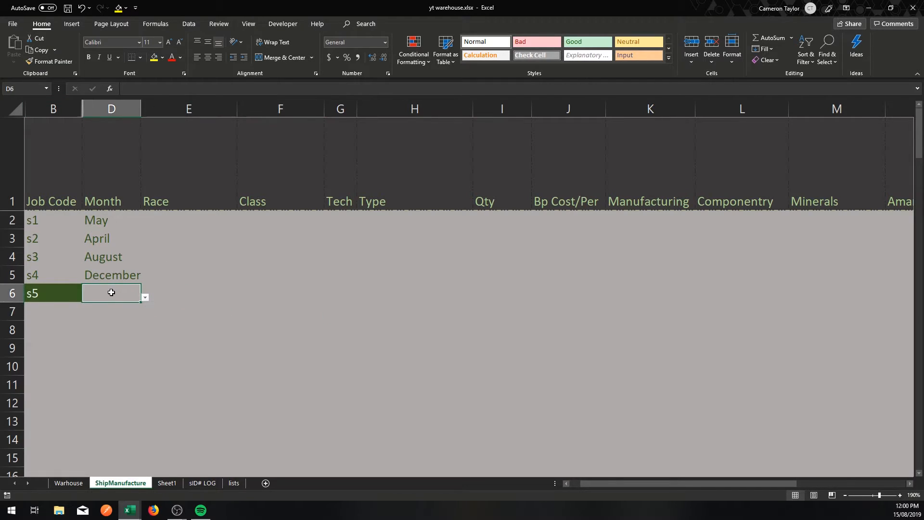
key("alt+Down")
key("Down")
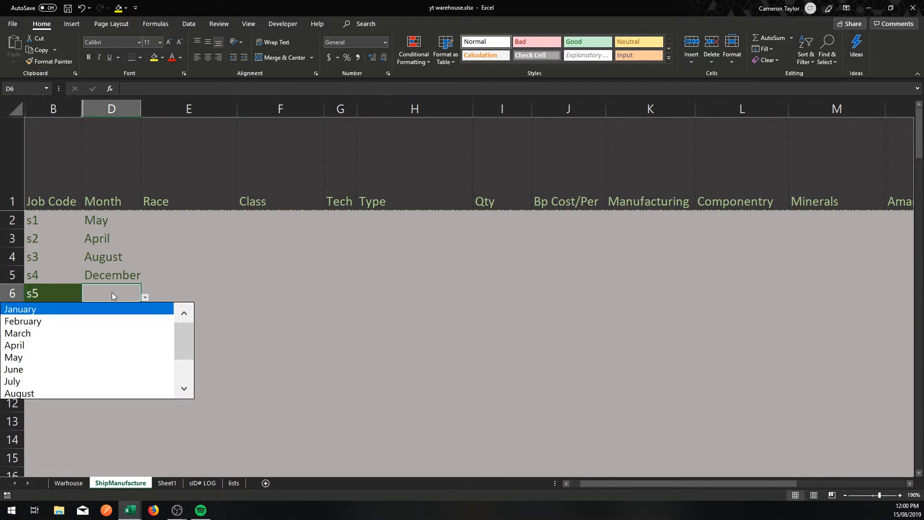
key("Return")
key("alt+Down")
key("Down")
key("Down")
key("Return")
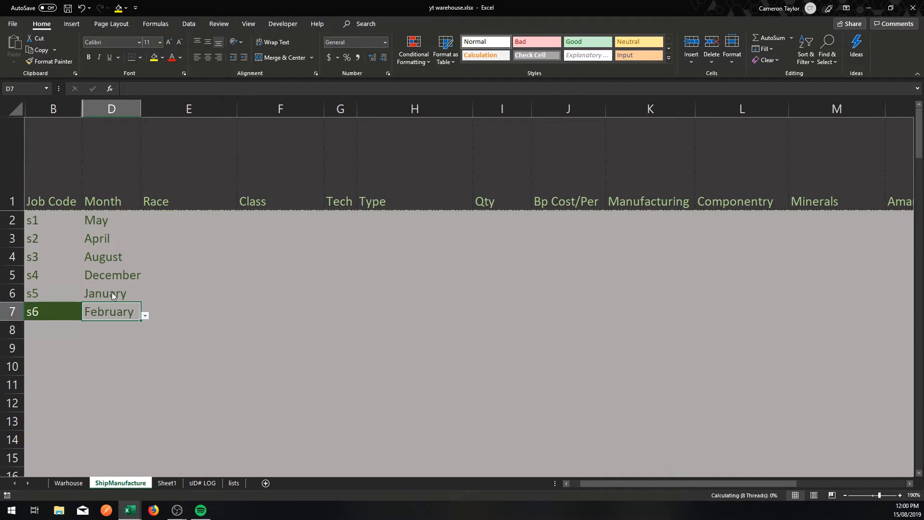
key("alt+Down")
key("Down")
key("Down")
key("Down")
key("Return")
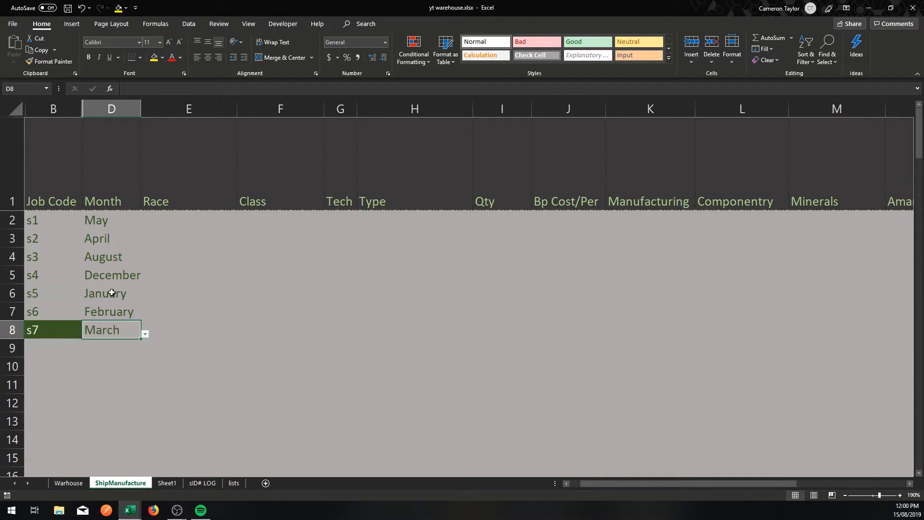
Continue the test by choosing February as the month for jobs s8, s9 and s10 in D9:D11.
key("Return")
key("alt+Down")
key("Down")
key("Down")
key("Return")
key("Return")
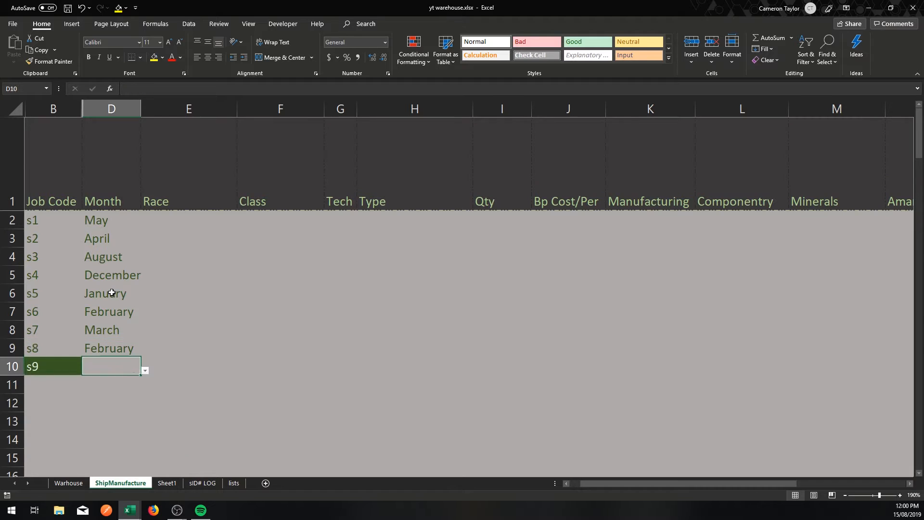
key("alt+Down")
key("Down")
key("Down")
key("Return")
key("Return")
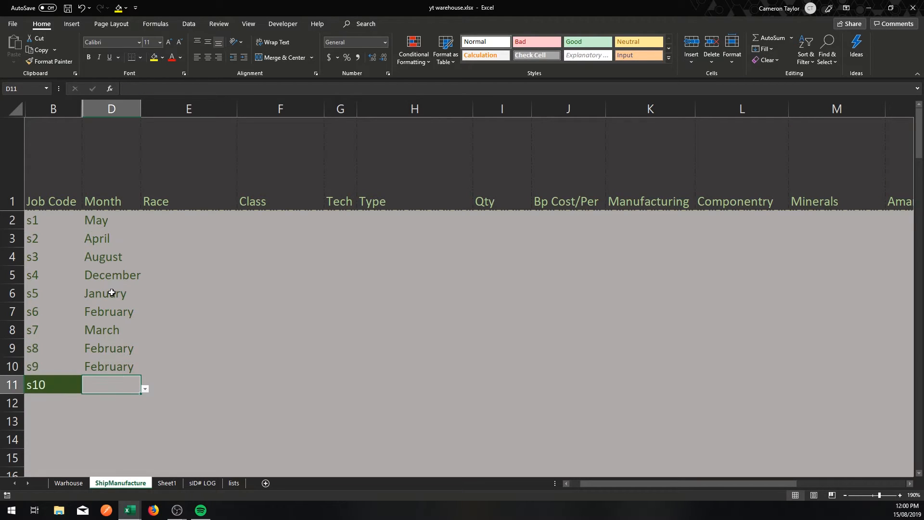
key("alt+Down")
key("Down")
key("Down")
key("Return")
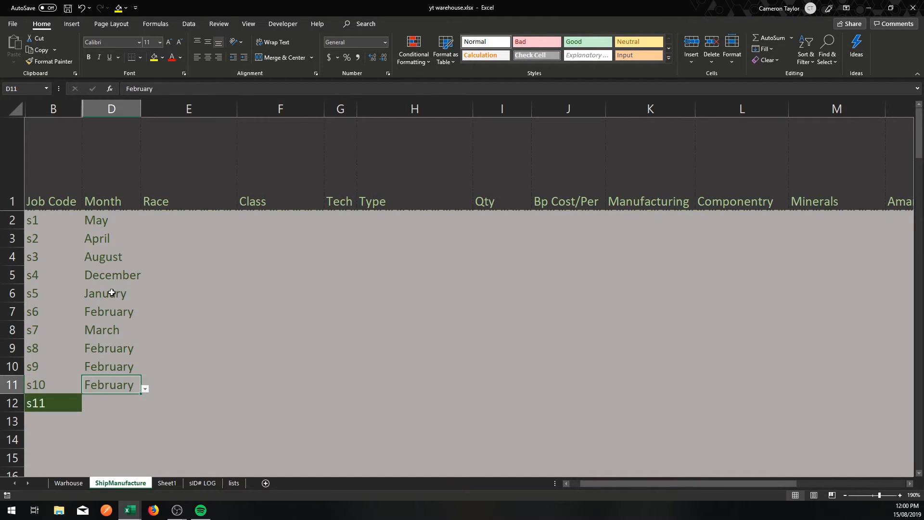
key("Return")
Undo all the Month entries in column D, back to the empty month of job s1.
key("ctrl+z")
key("ctrl+z")
key("ctrl+z")
key("ctrl+z")
key("ctrl+z")
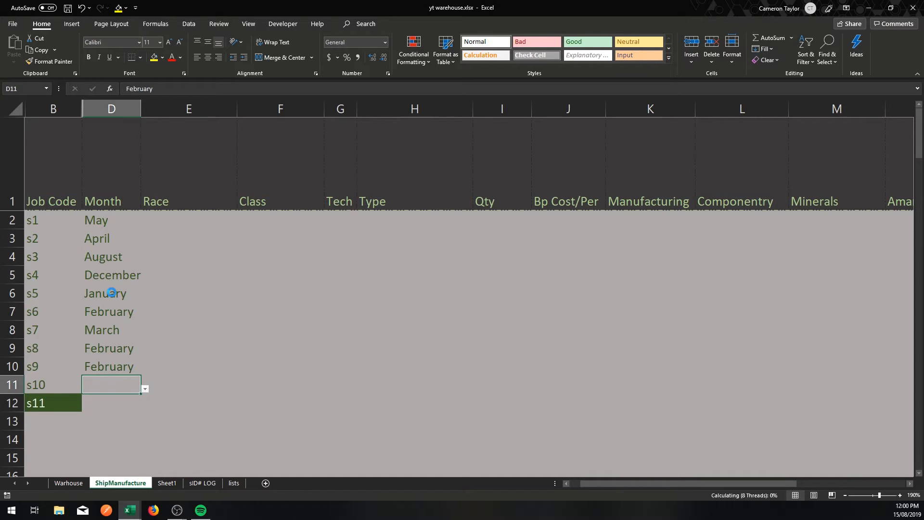
key("ctrl+z")
key("ctrl+z")
key("ctrl+z")
key("ctrl+z")
key("ctrl+z")
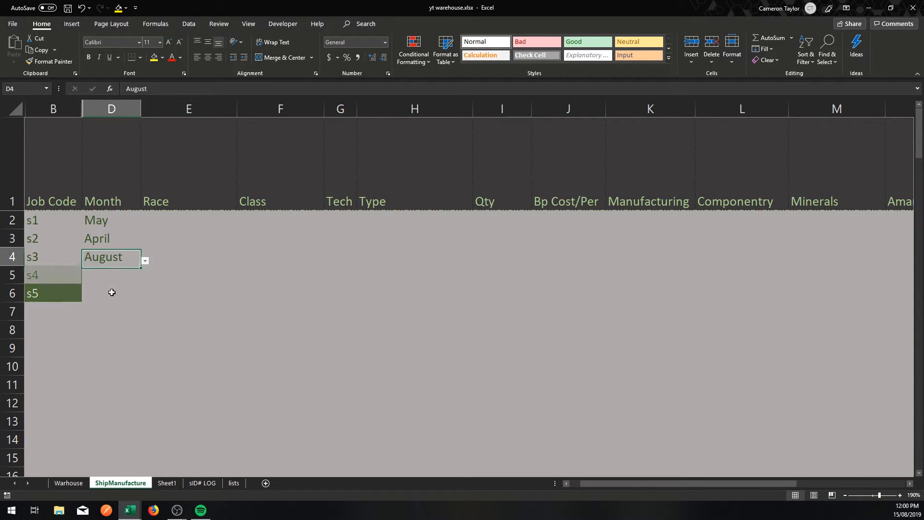
key("ctrl+z")
key("ctrl+z")
key("ctrl+z")
key("ctrl+z")
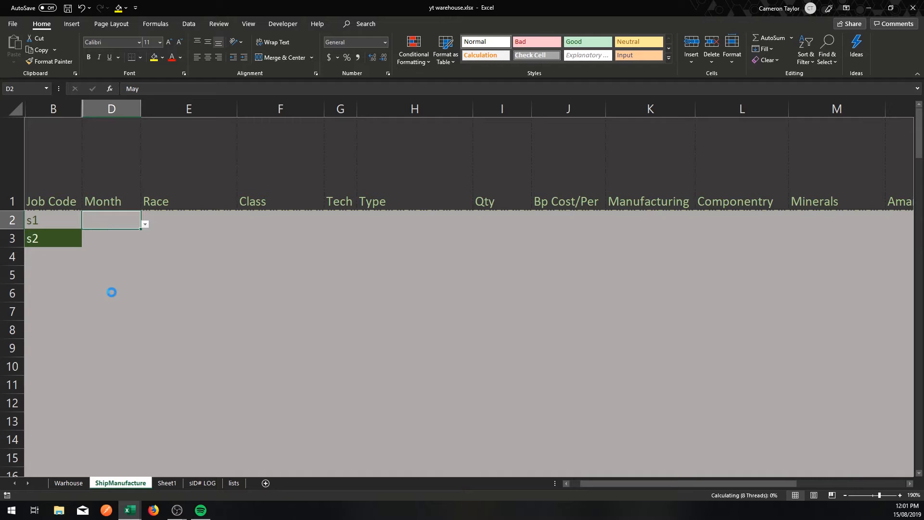
key("ctrl+z")
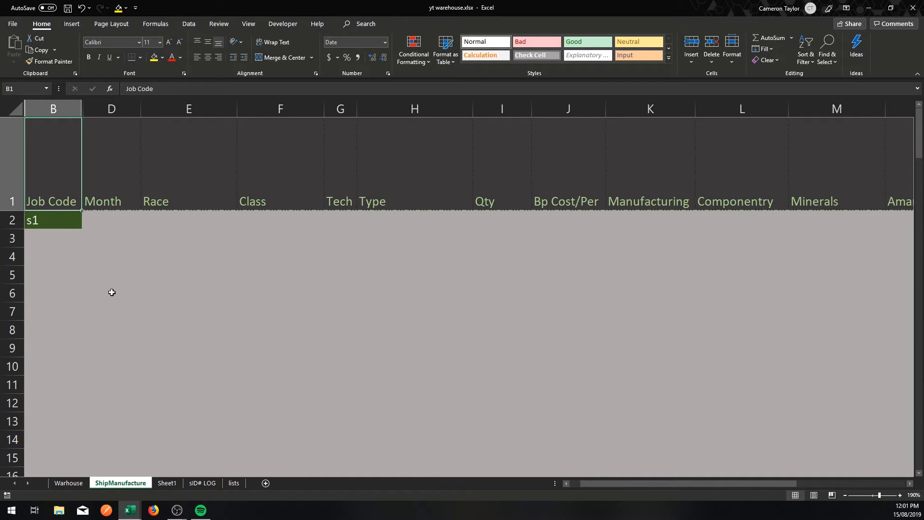
Select the empty Month cell D2 beside job code s1.
key("Right")
key("Left")
key("Right")
key("Left")
key("Right")
key("Left")
key("Right")
key("Left")
key("Down")
key("Right")
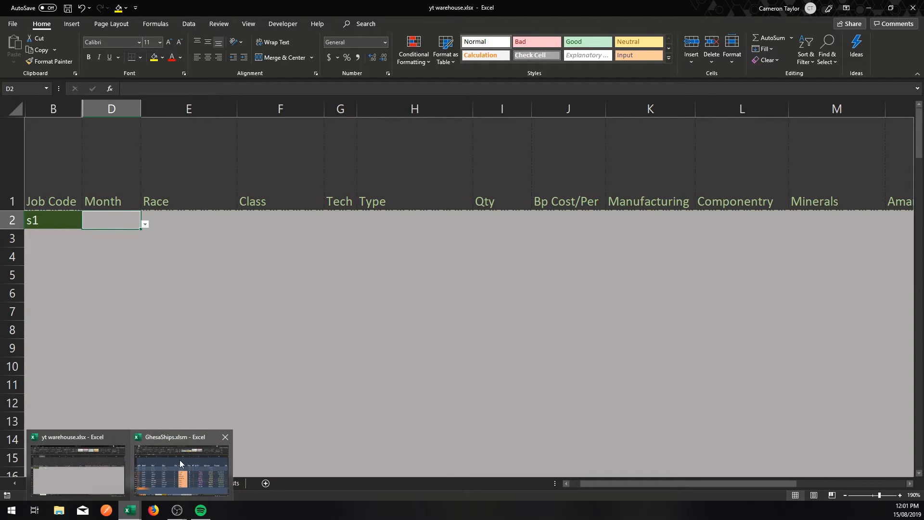
Switch to the GhesaShips workbook and examine the gradient highlight across the mID# and Month cells of row 364.
key("alt+Tab")
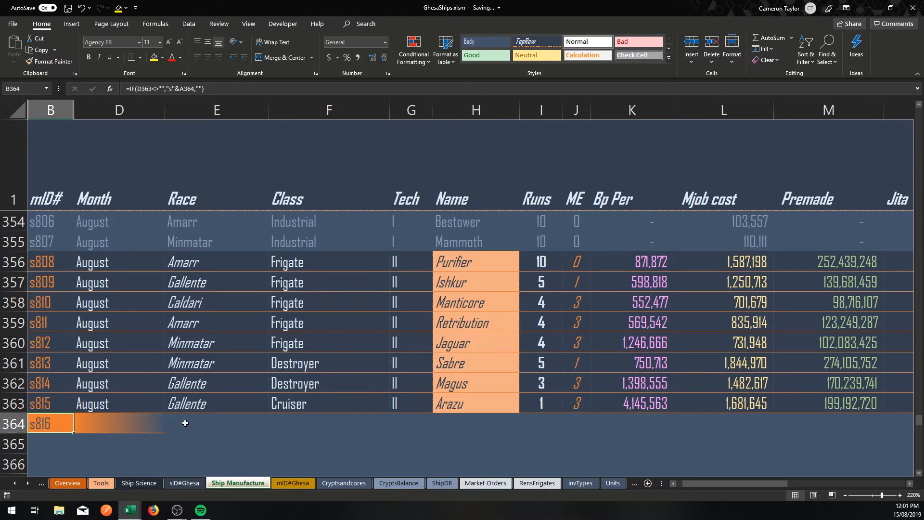
left_click_drag(185, 423, 195, 435)
scroll(121, 414, "up", 5)
scroll(120, 435, "down", 5)
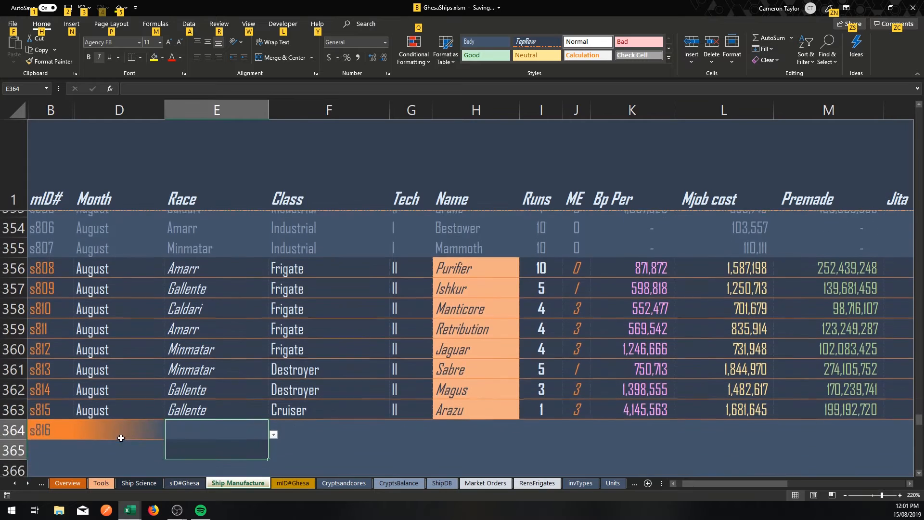
left_click(309, 446)
scroll(310, 446, "up", 10, "ctrl")
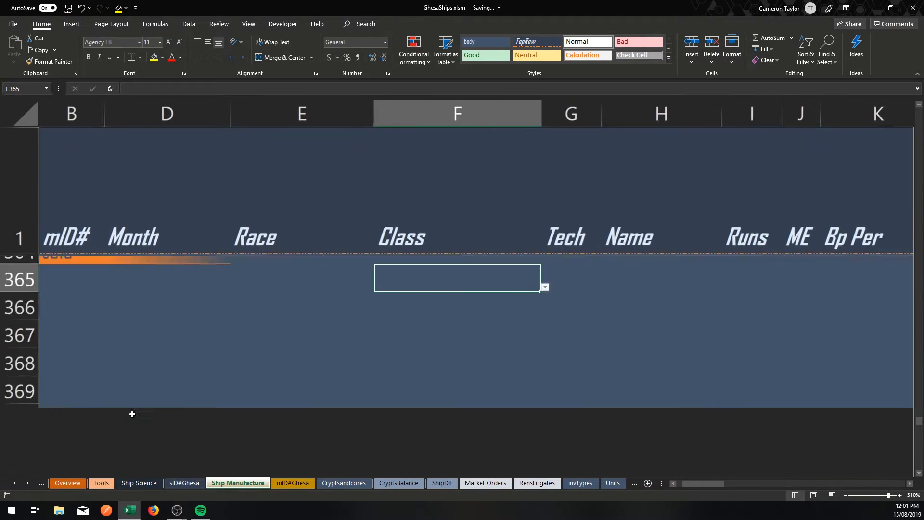
scroll(240, 369, "down", 3)
scroll(251, 354, "up", 3)
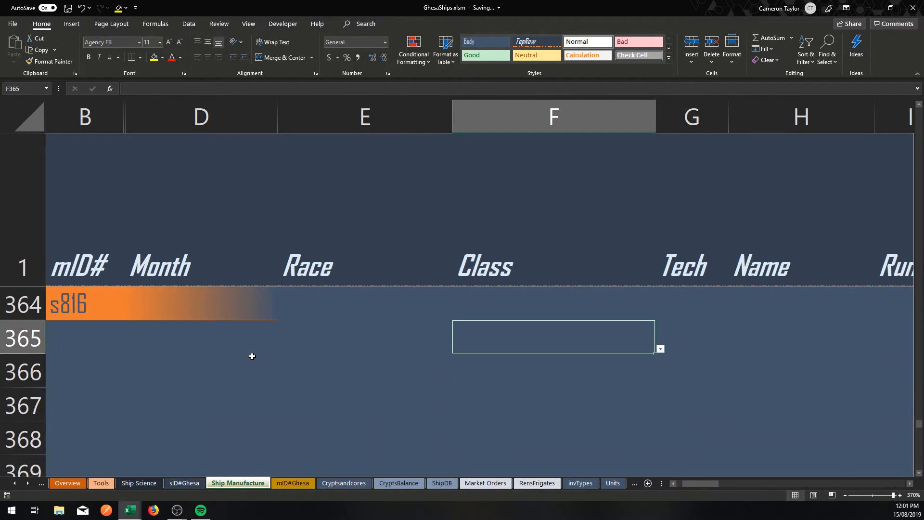
left_click(192, 406)
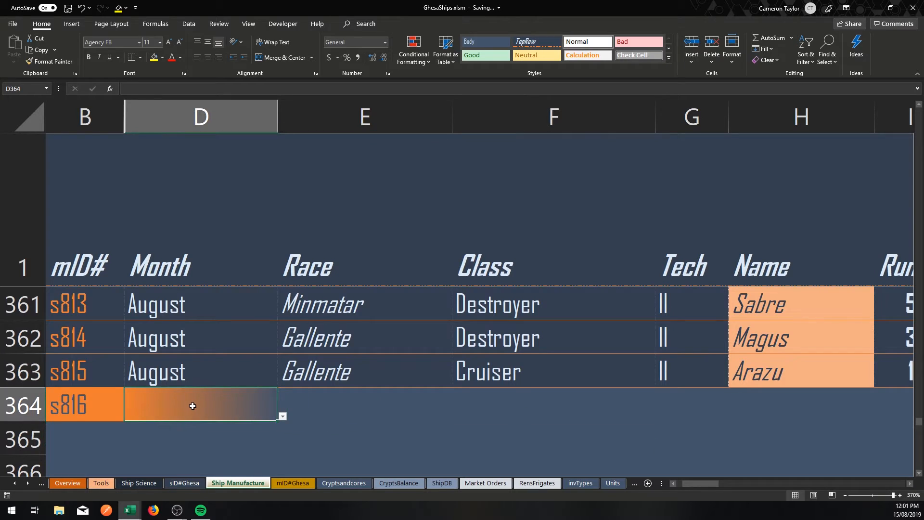
left_click(350, 409)
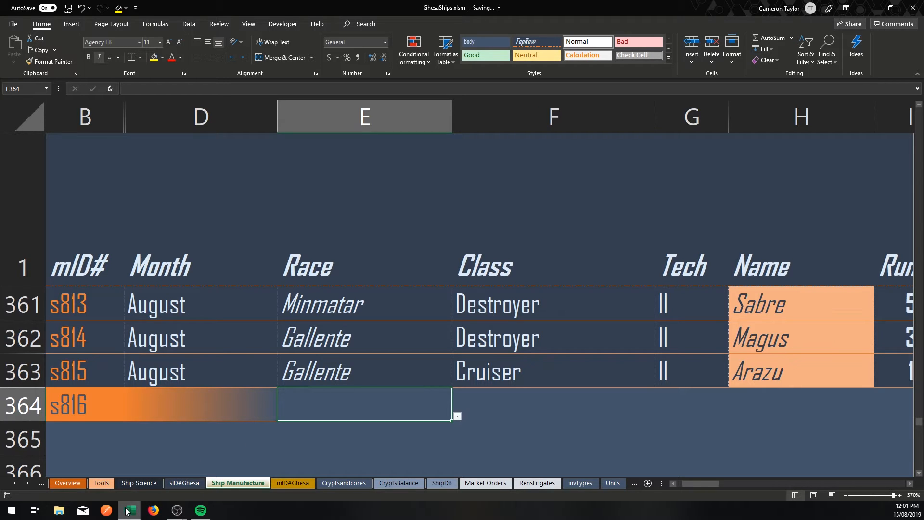
Return to the yt warehouse workbook and start a new conditional formatting rule for D2 that uses a formula.
mouse_move(128, 510)
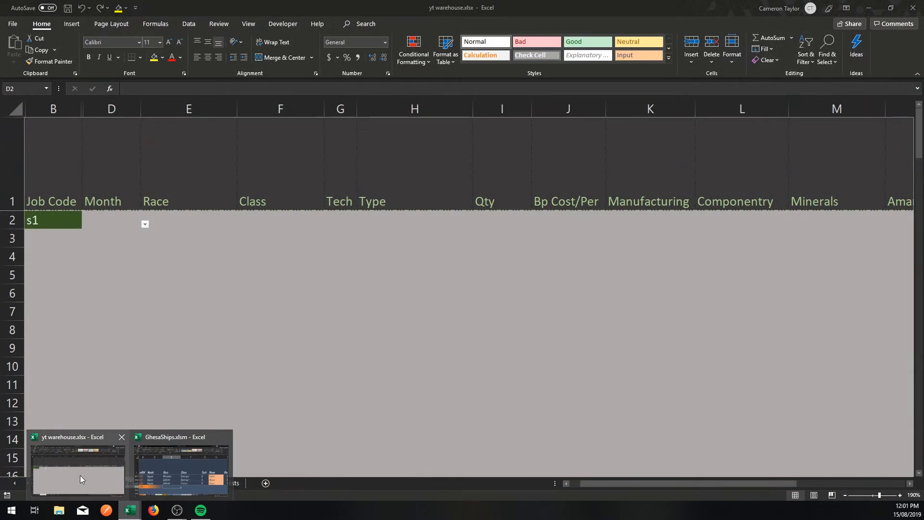
left_click(80, 475)
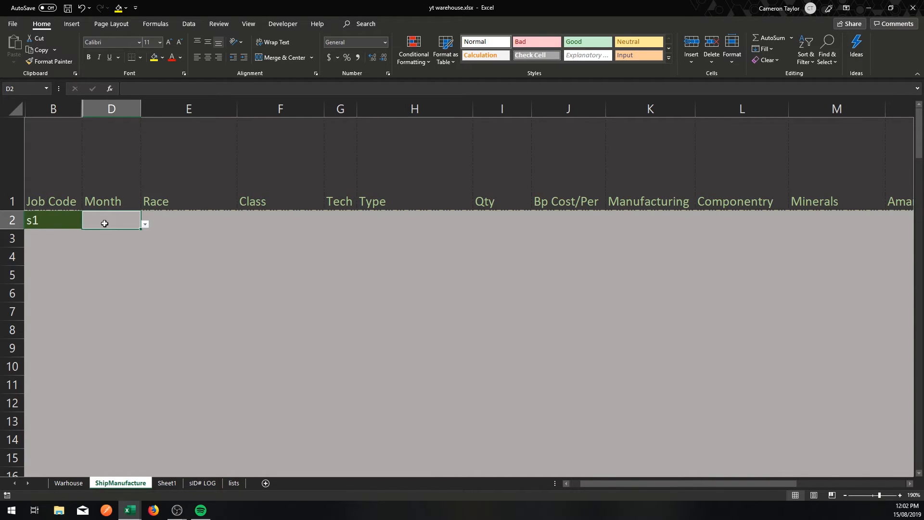
left_click(413, 52)
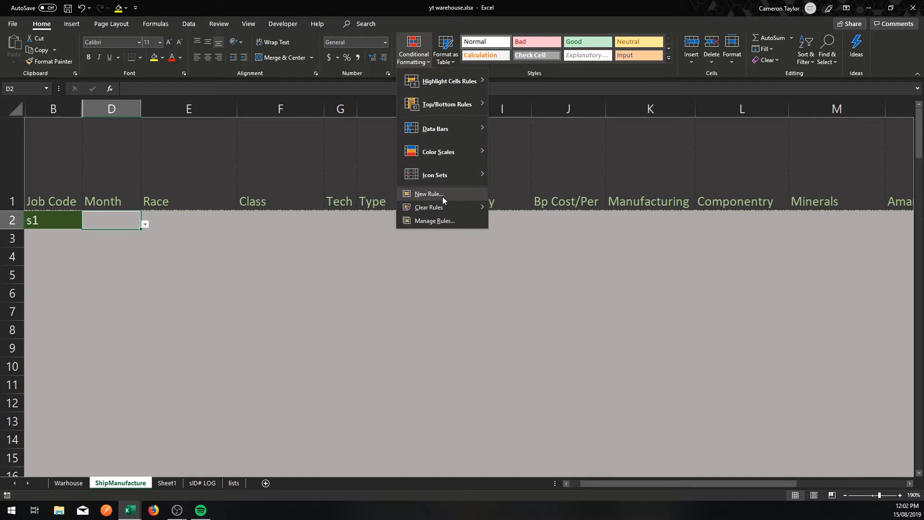
left_click(429, 194)
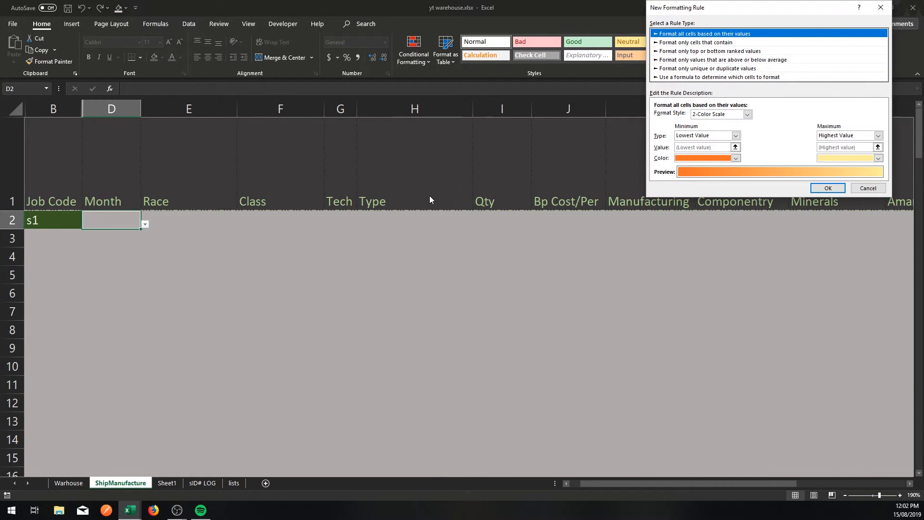
left_click(688, 77)
left_click_drag(723, 9, 822, 13)
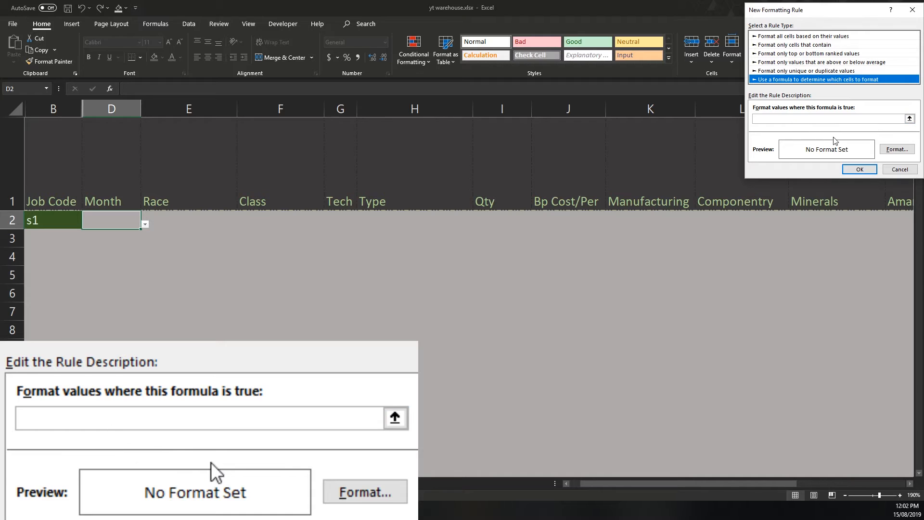
Begin the rule's formula as an AND function with the relative condition B2<>"" as its first argument.
left_click(783, 118)
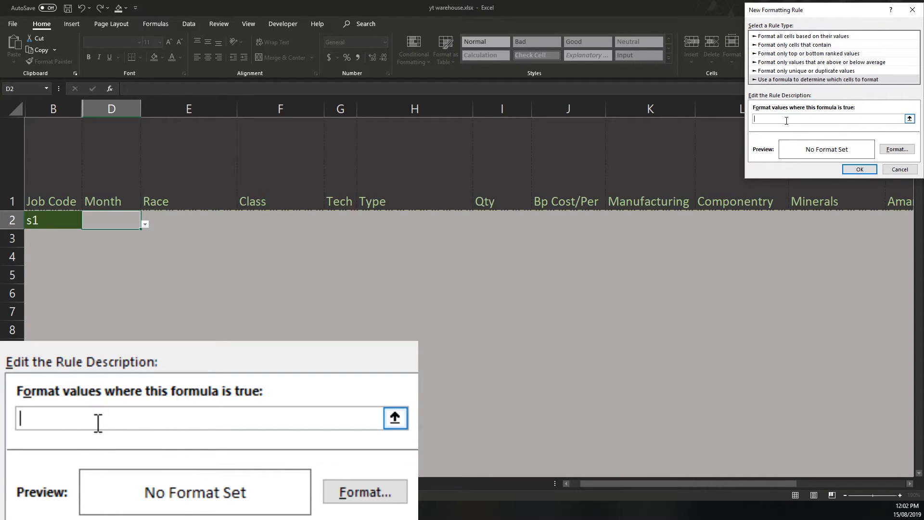
type("=if")
key("BackSpace")
key("BackSpace")
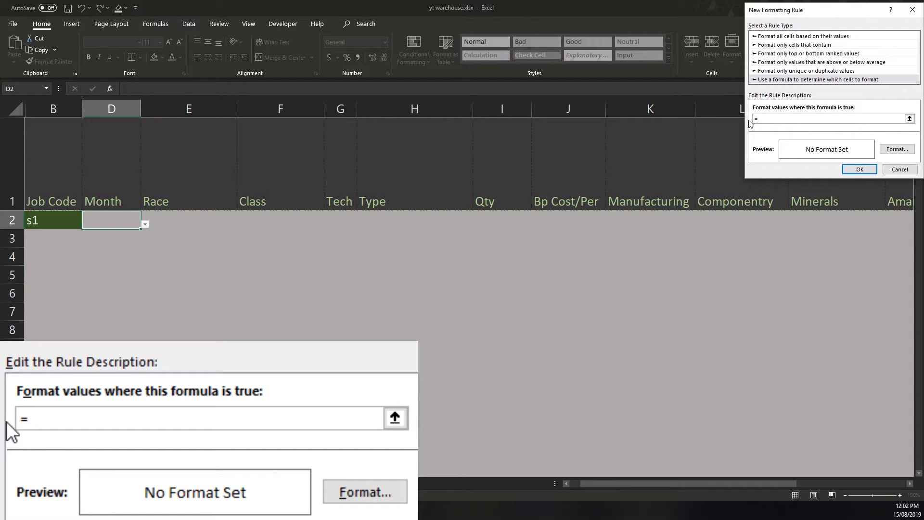
type("and(")
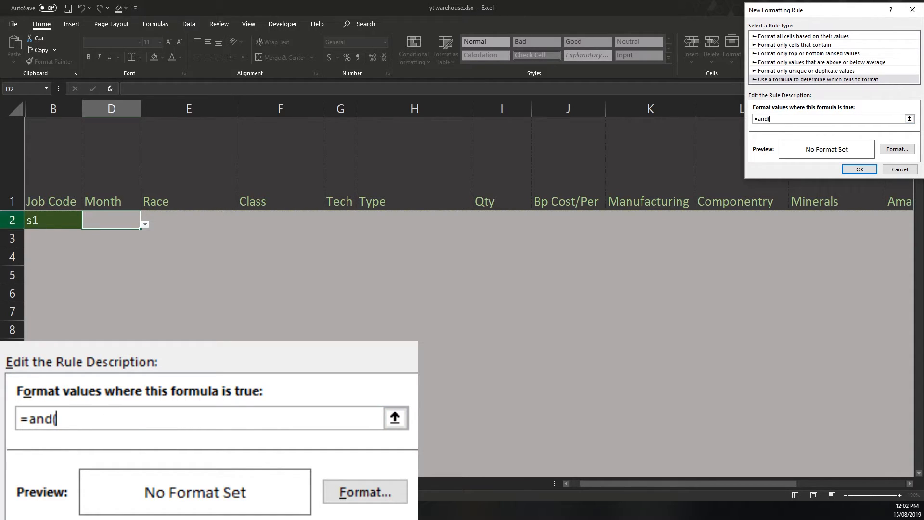
left_click(50, 220)
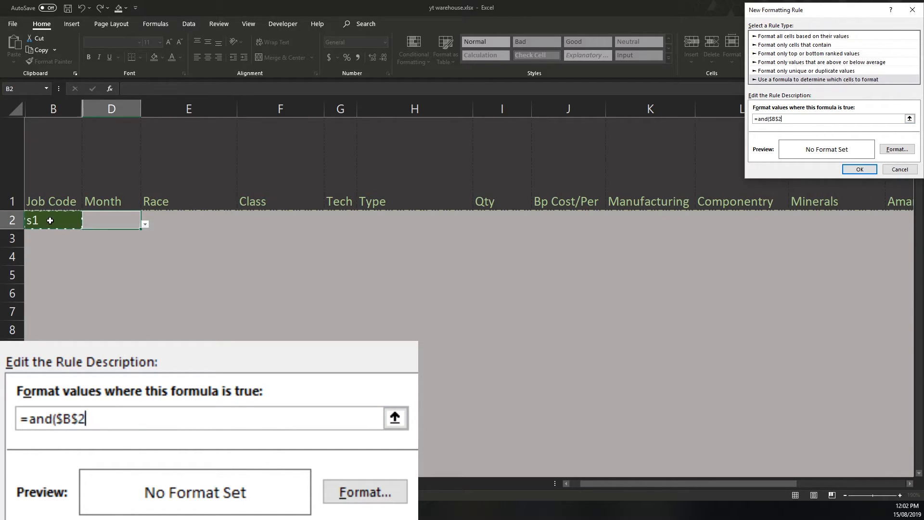
key("F4")
key("F4")
key("F4")
type("<><")
type("\"")
type(",")
Complete the AND formula with the relative condition D2="" as its second argument.
left_click(112, 220)
key("F4")
key("F4")
key("F4")
type("=")
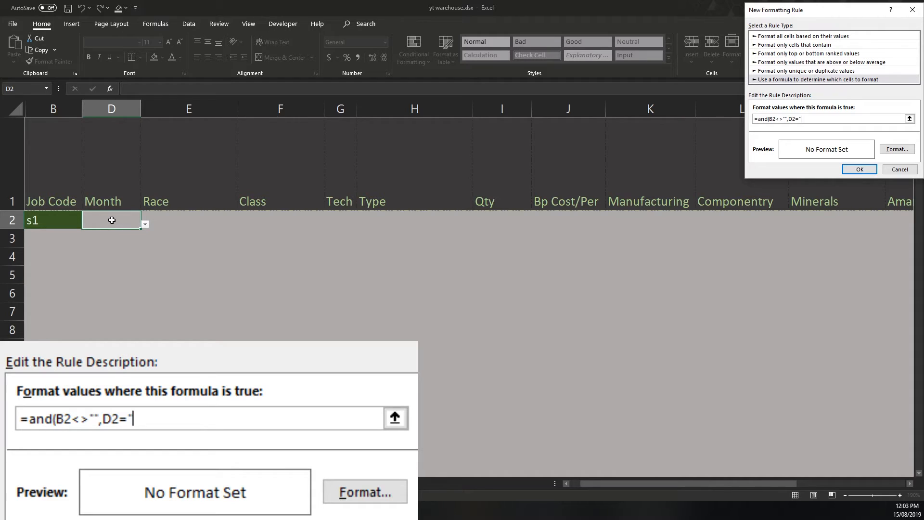
type("\"\")")
Set the new rule's background fill to the darkest green, matching the highlighted Job Code cell.
left_click(894, 151)
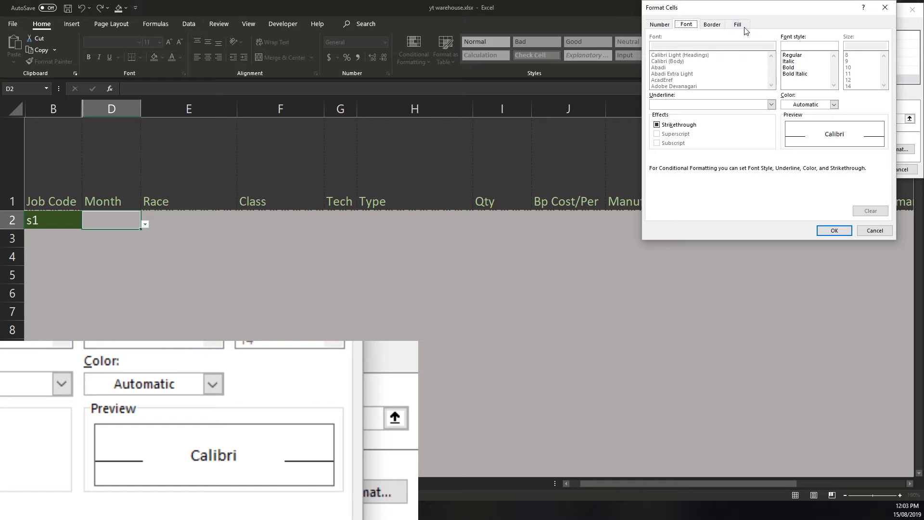
left_click_drag(789, 18, 631, 16)
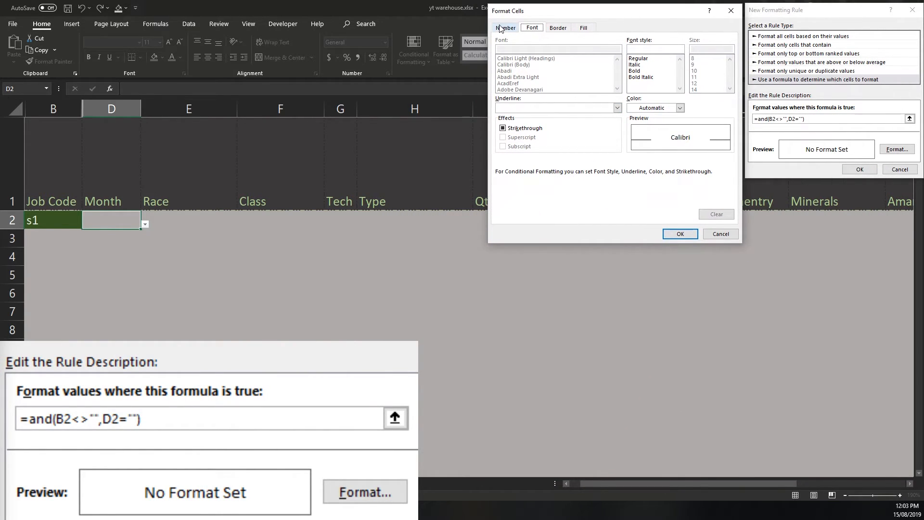
left_click(583, 28)
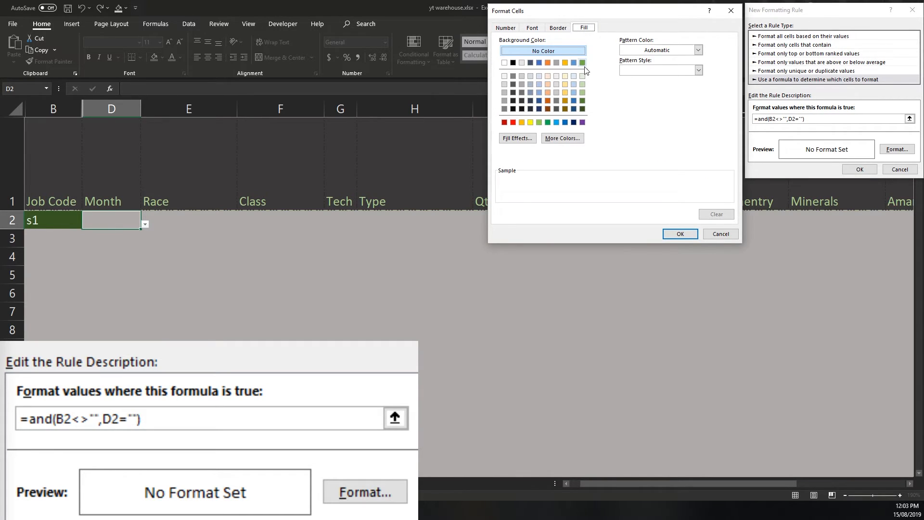
left_click(582, 101)
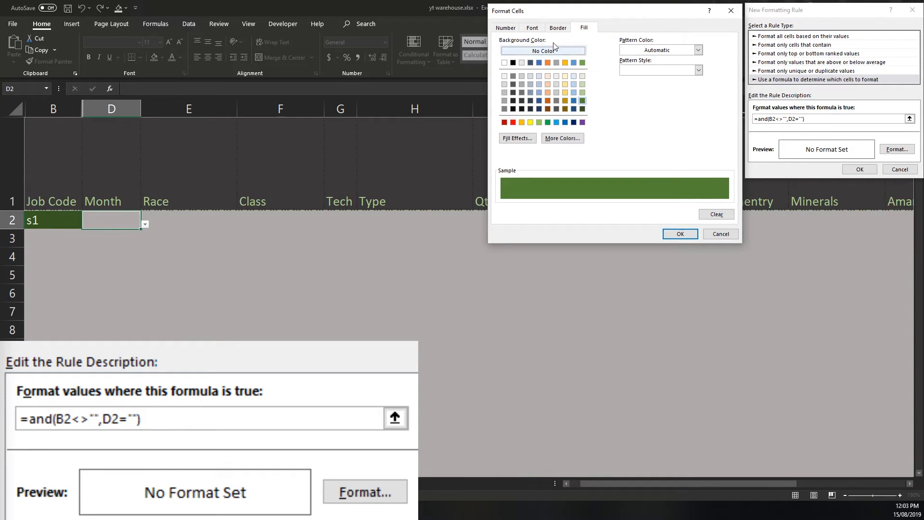
left_click_drag(569, 14, 187, 42)
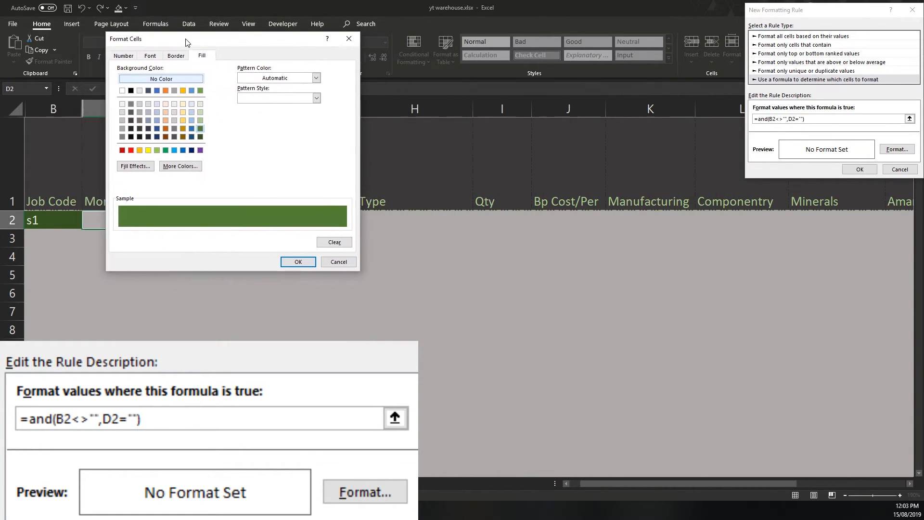
left_click(200, 136)
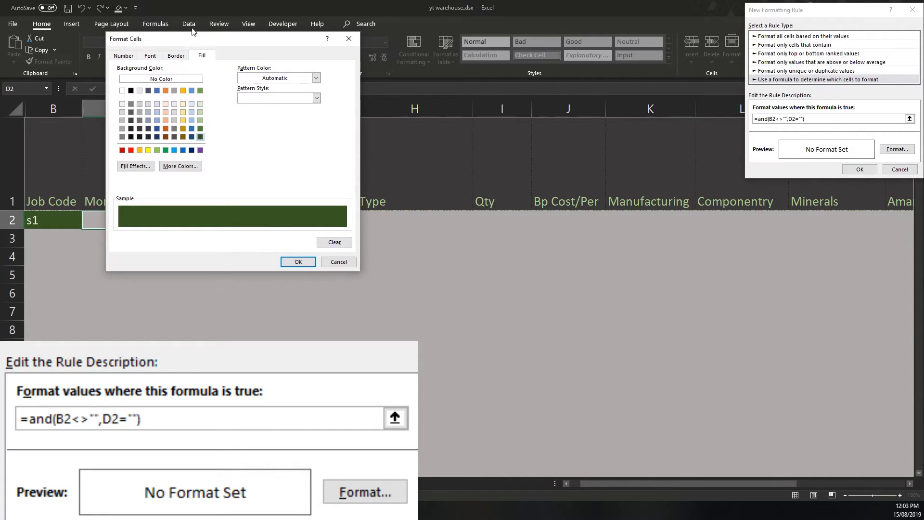
left_click_drag(188, 32, 568, 19)
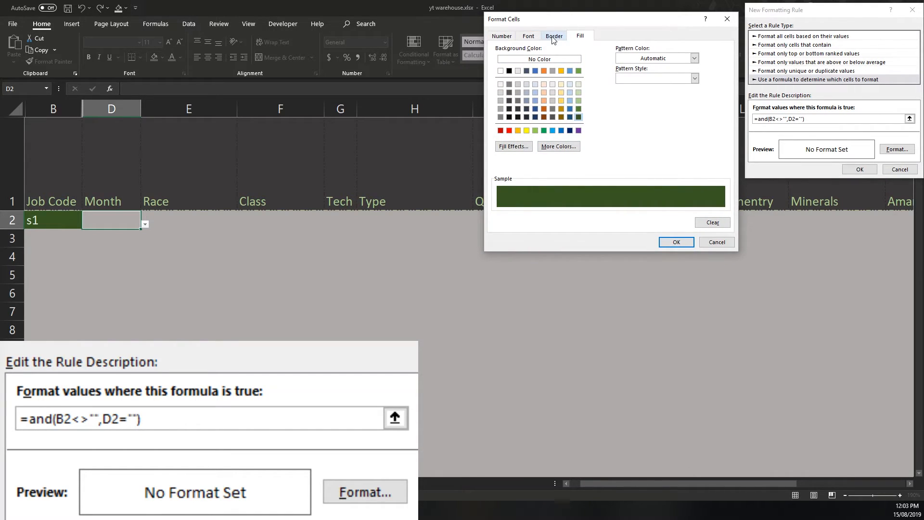
Give the new rule a two-colour gradient fill with light grey as Color 1 and the darkest green as Color 2.
left_click(514, 147)
left_click_drag(762, 13, 572, 30)
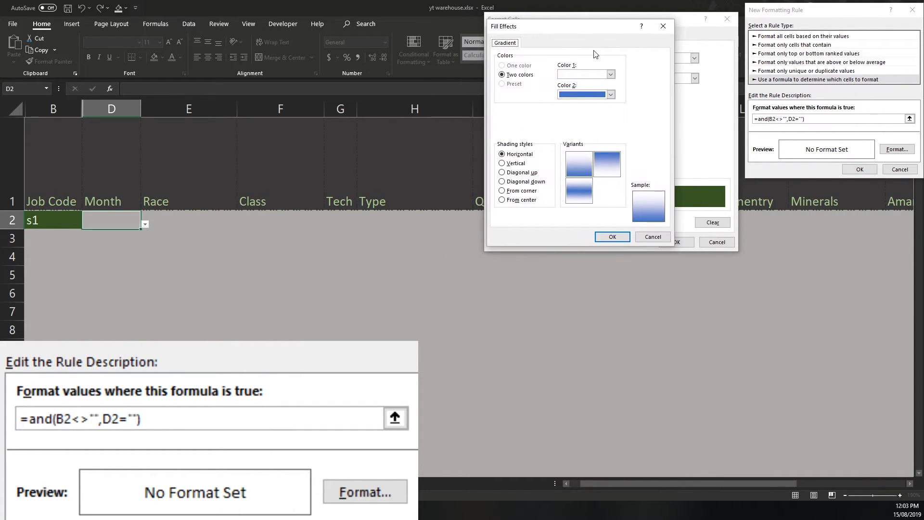
left_click(610, 74)
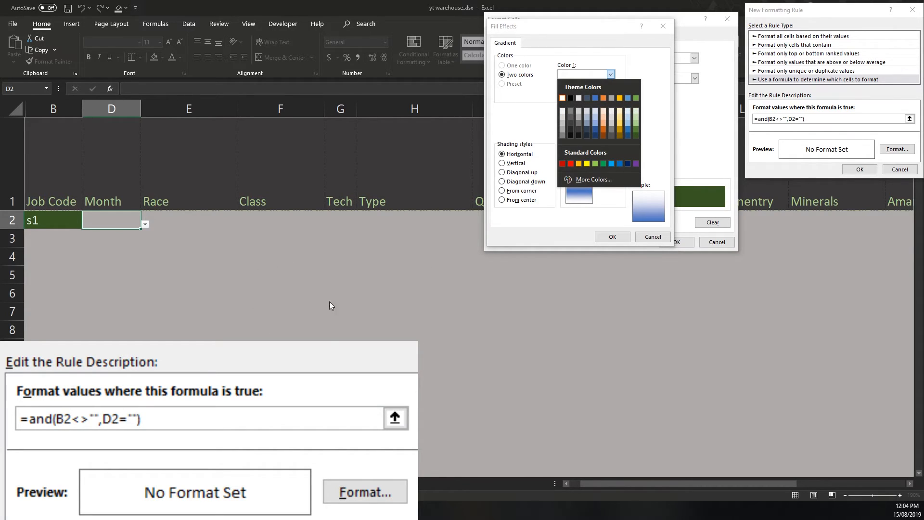
left_click(580, 109)
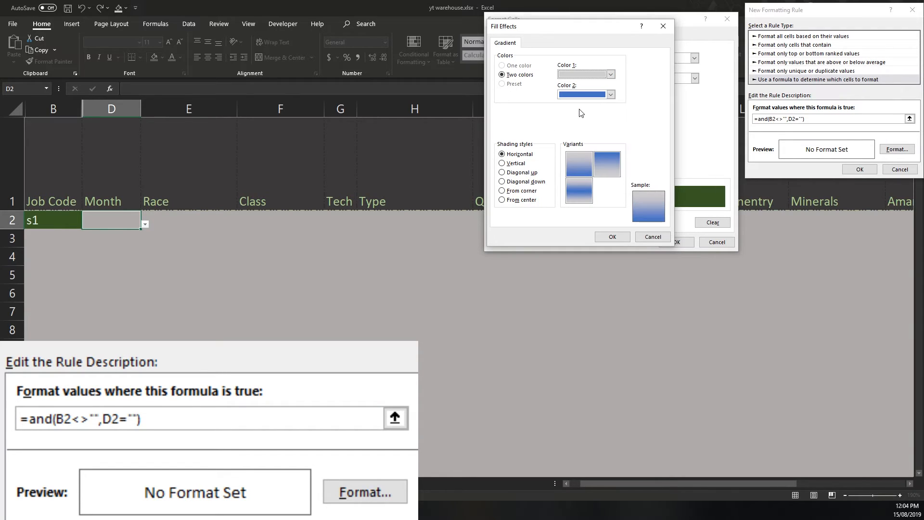
left_click(611, 94)
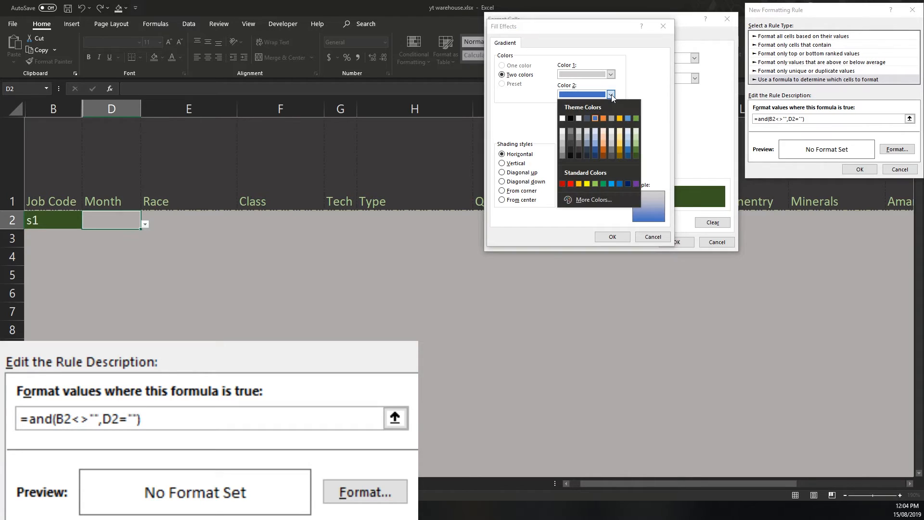
left_click(636, 156)
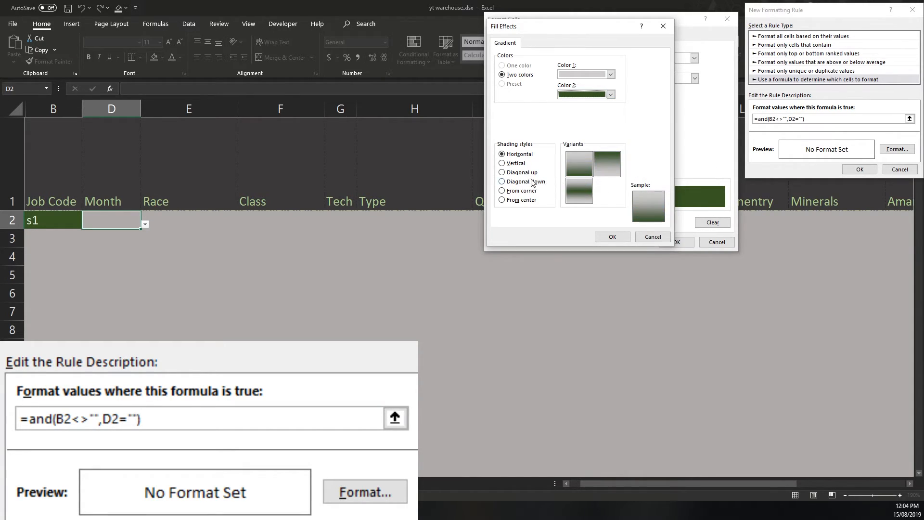
Set the gradient to vertical shading running from dark green on the left to grey on the right, and accept it.
left_click(514, 163)
left_click(608, 164)
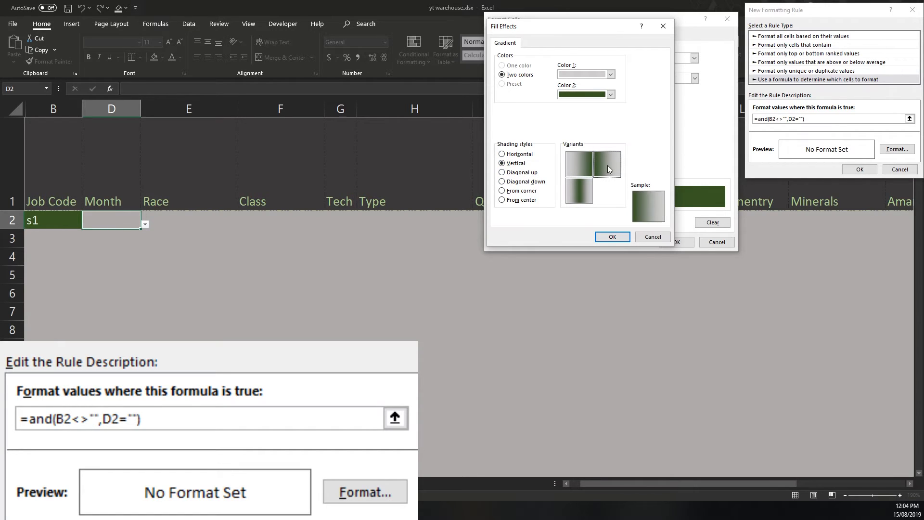
left_click(613, 237)
left_click_drag(599, 20, 518, 79)
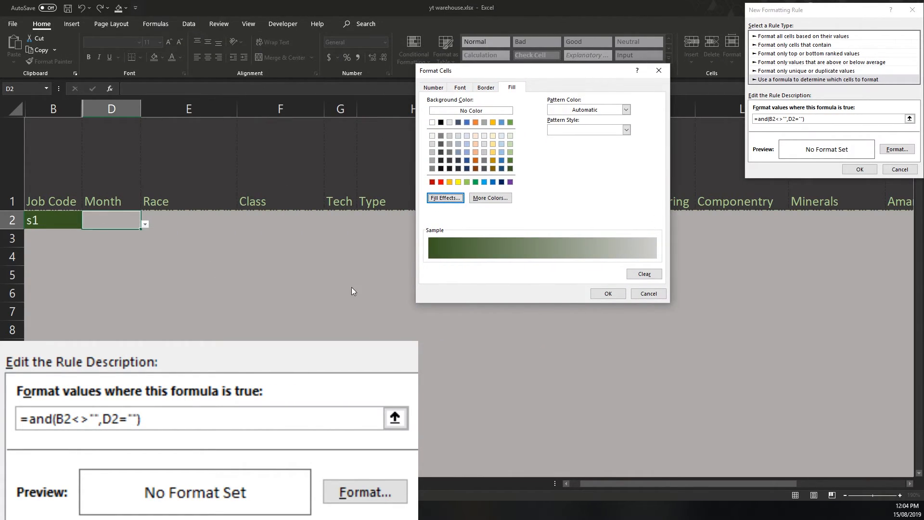
left_click_drag(534, 75, 541, 102)
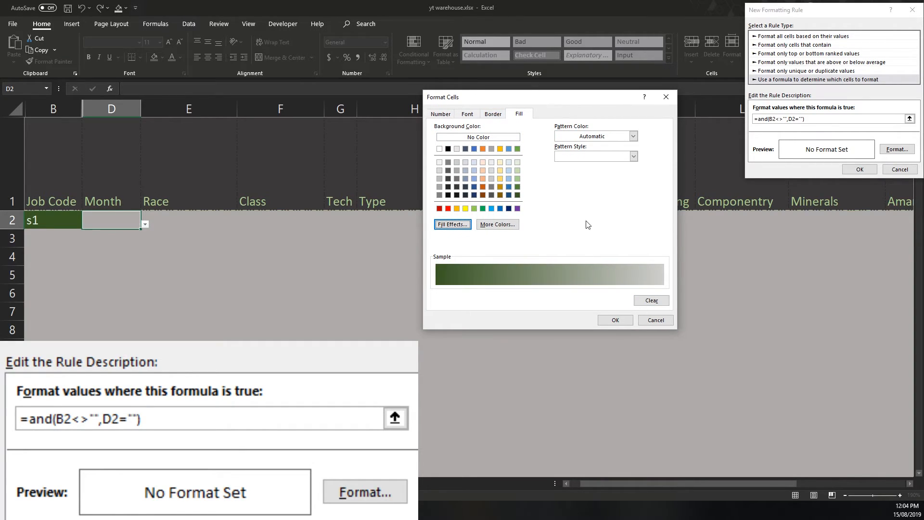
Add a bottom border in the lightest green to the new Month rule's format and create the rule.
left_click(494, 115)
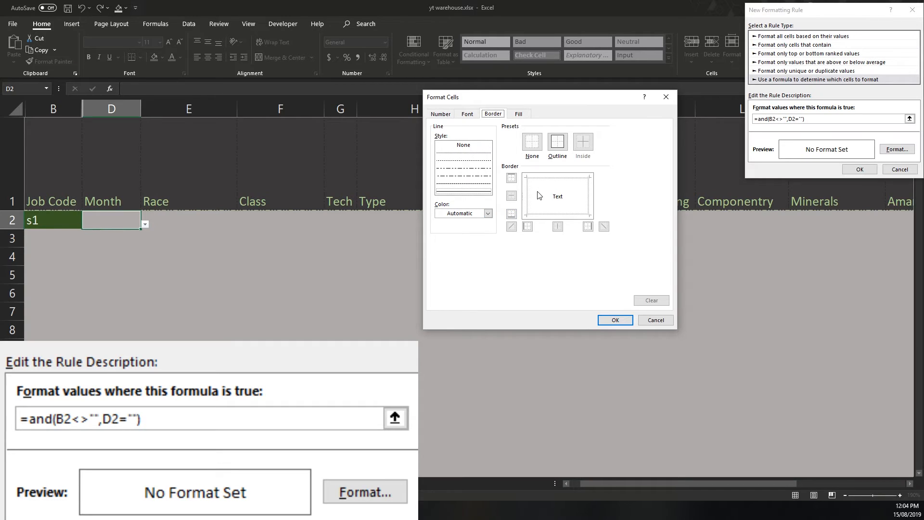
left_click(488, 213)
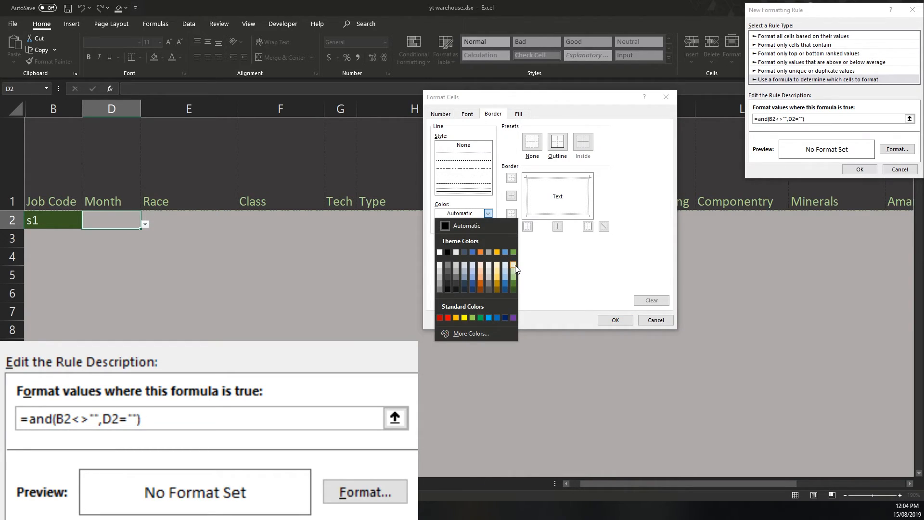
left_click(514, 269)
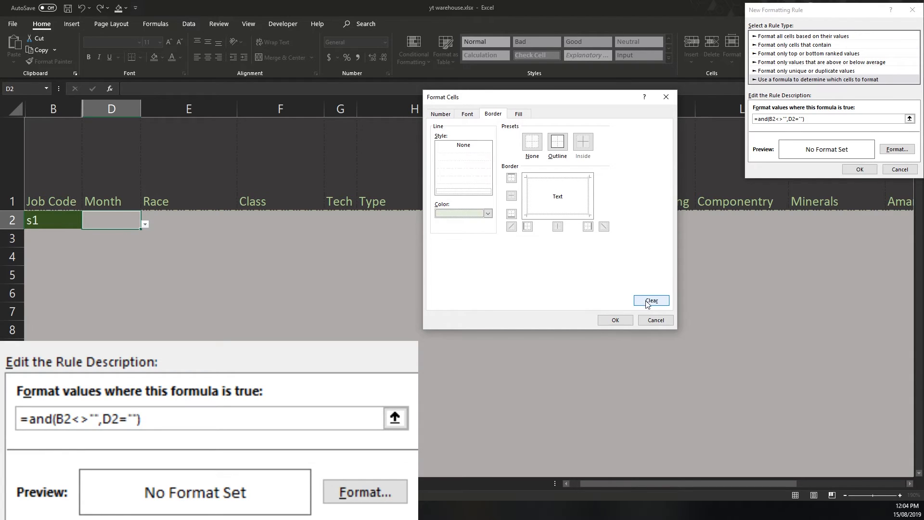
left_click(550, 218)
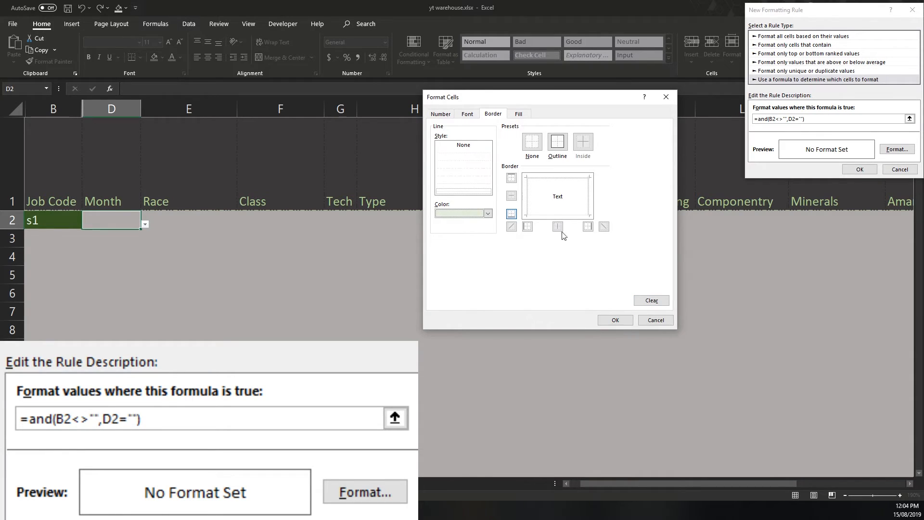
left_click(618, 323)
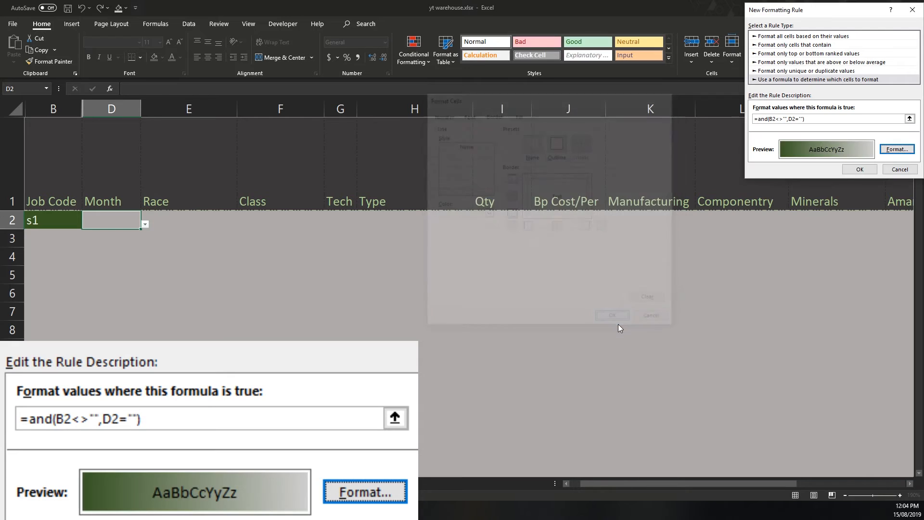
left_click_drag(832, 15, 593, 153)
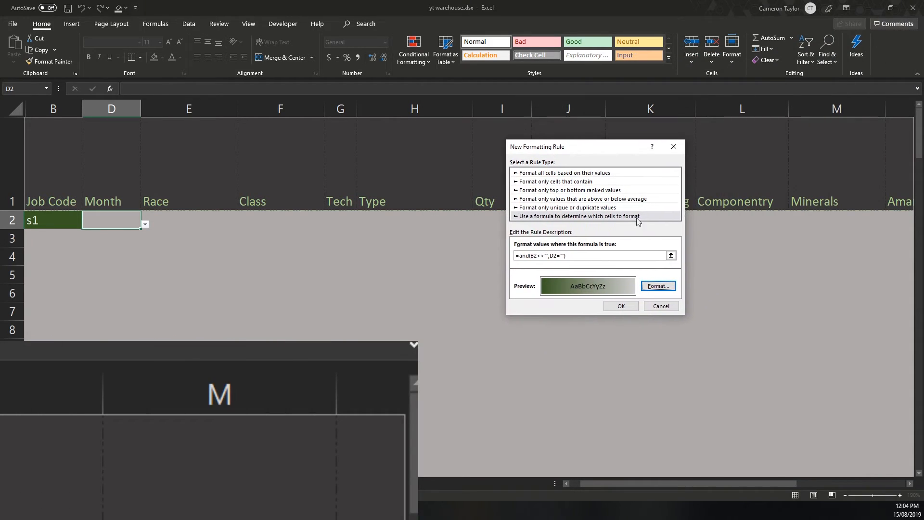
left_click(621, 307)
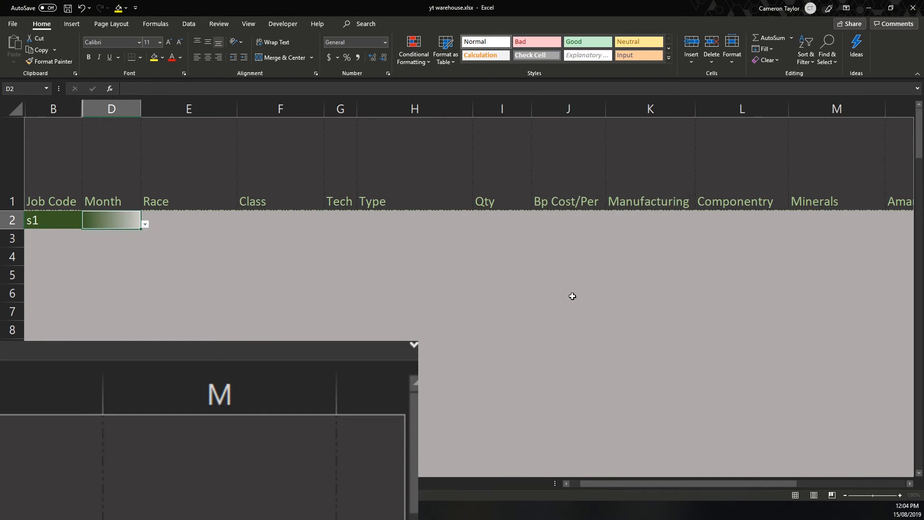
left_click(286, 276)
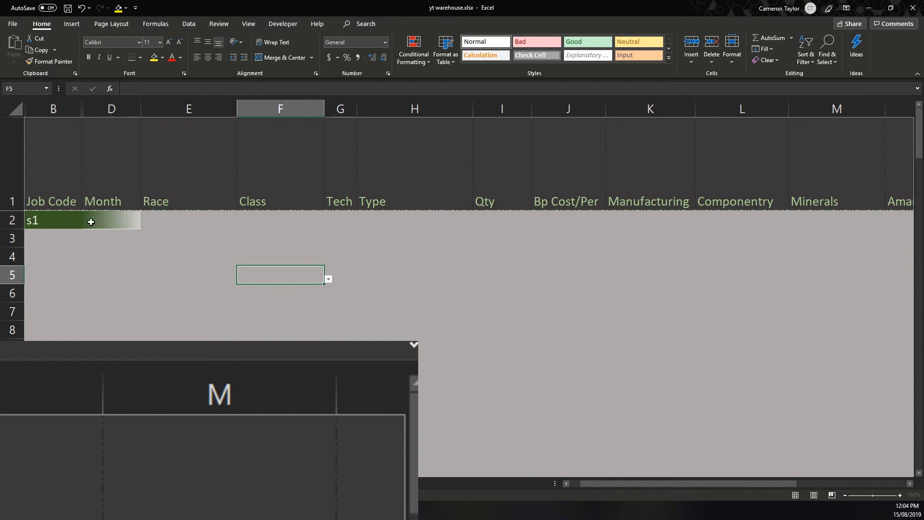
left_click(111, 220)
left_click(105, 293)
left_click(66, 221)
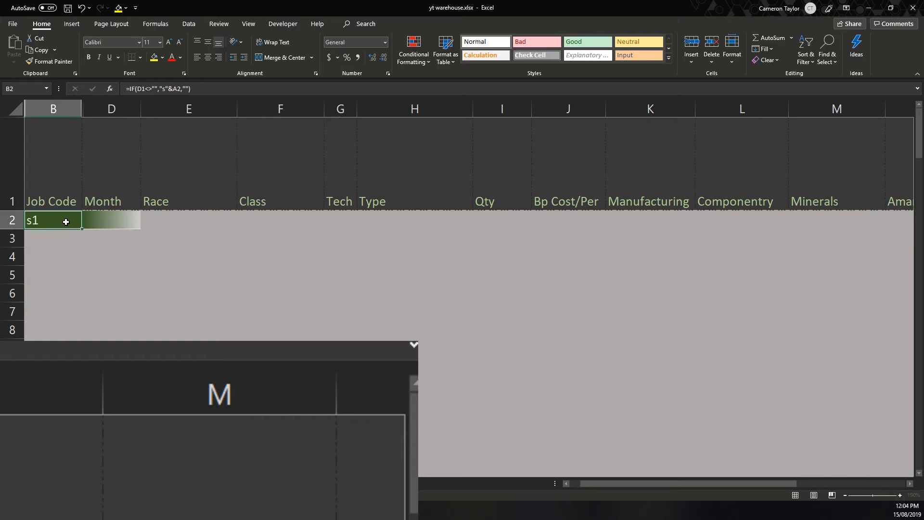
left_click(269, 256)
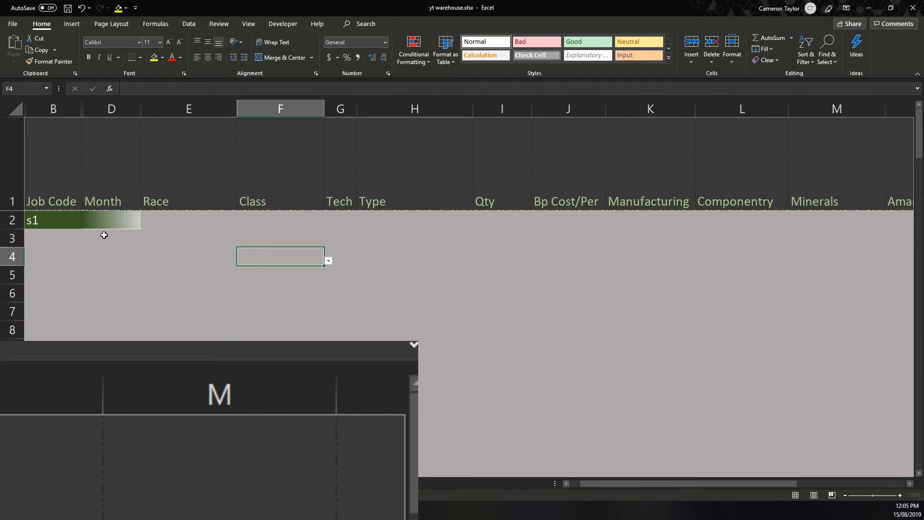
left_click(103, 220)
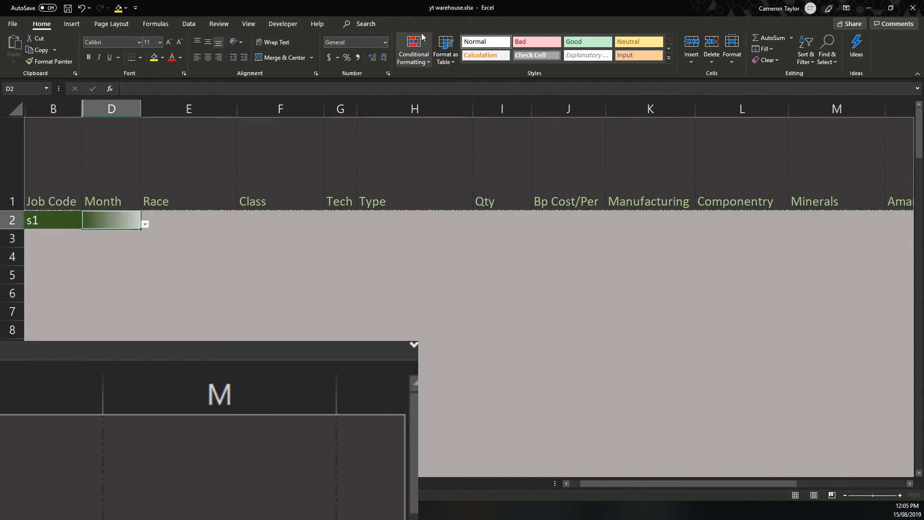
Open the Job Code column's existing conditional formatting rule for editing from cell B2.
left_click(61, 223)
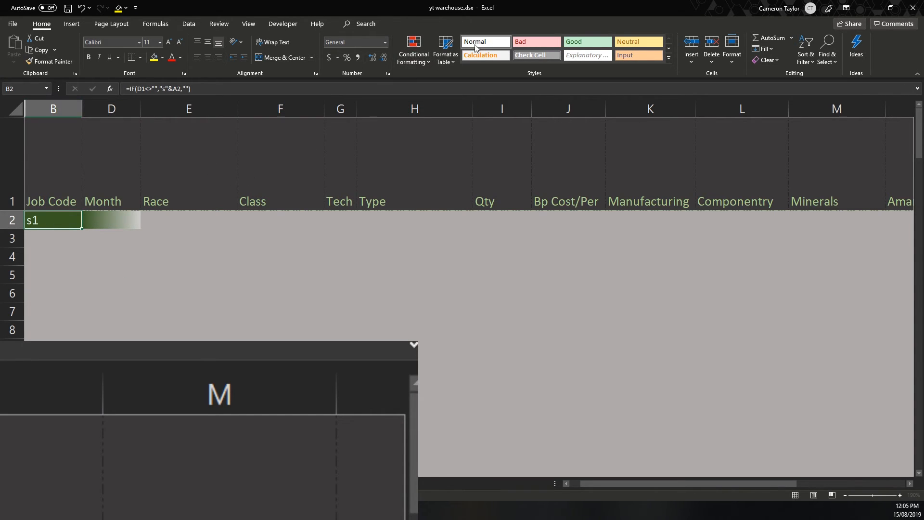
left_click(414, 50)
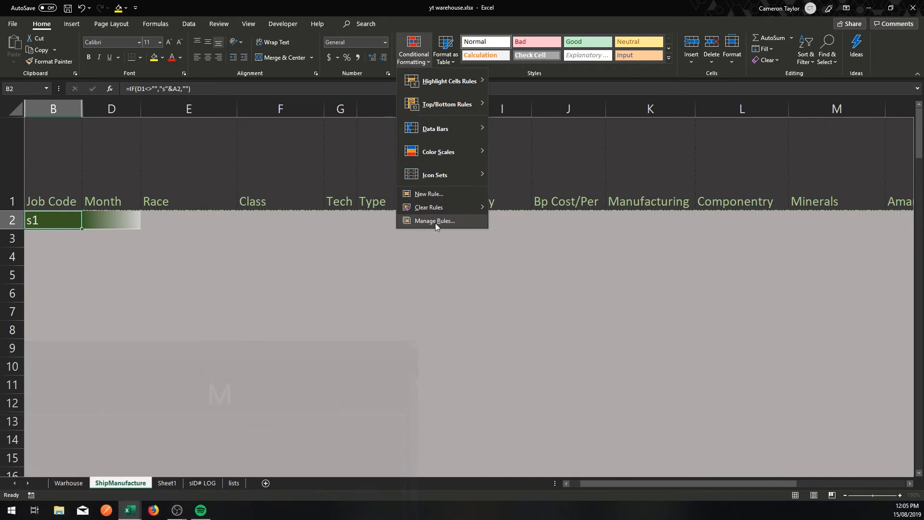
left_click(435, 222)
left_click(621, 216)
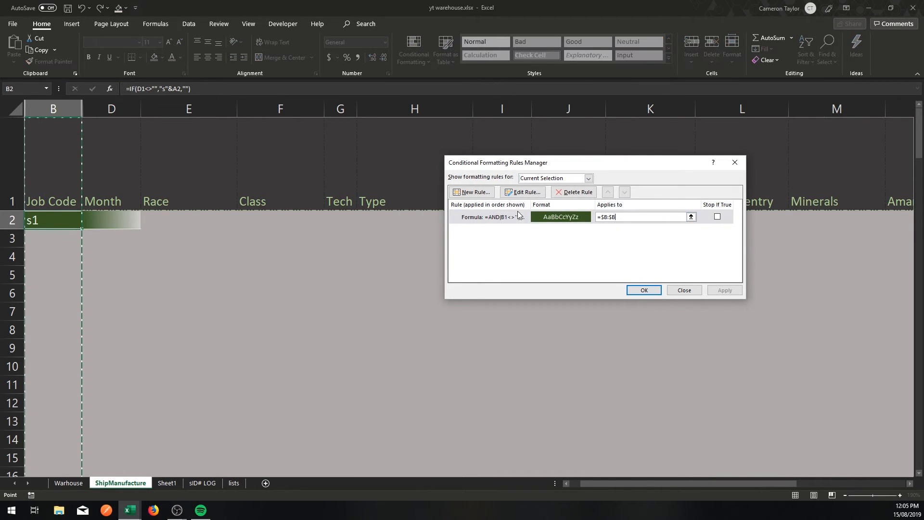
left_click(503, 218)
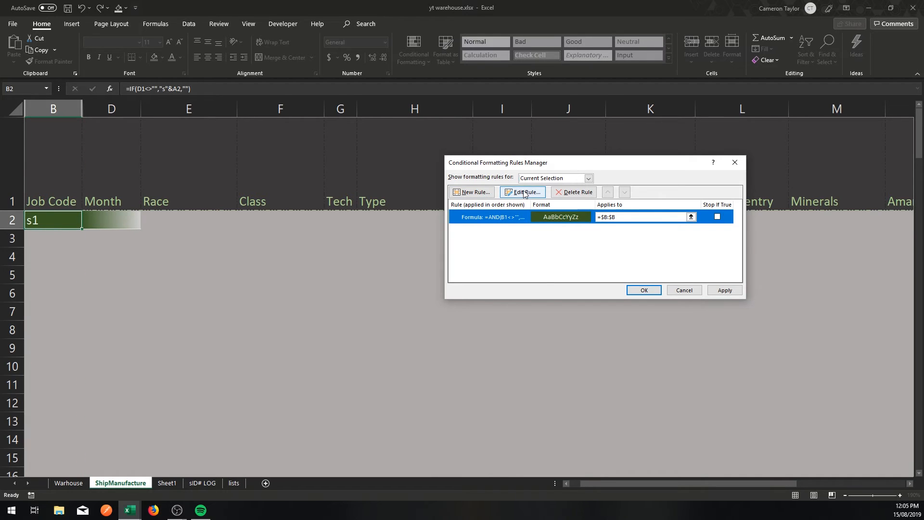
left_click(526, 193)
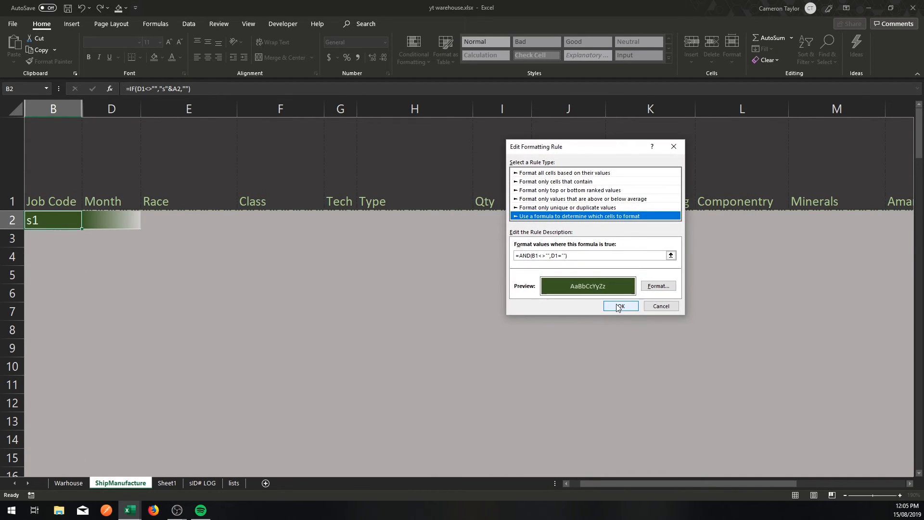
Add a bottom border in the lightest green to the Job Code rule's format and apply the change.
left_click(655, 287)
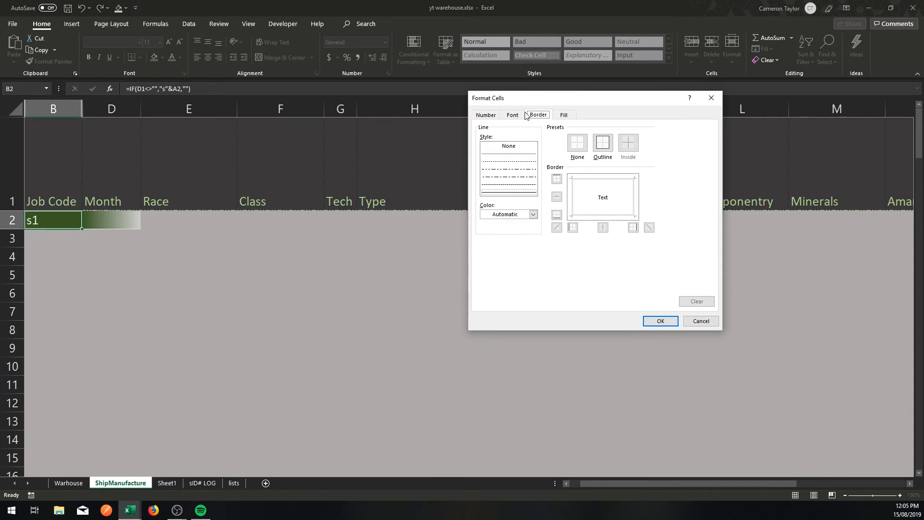
left_click(532, 214)
left_click(557, 265)
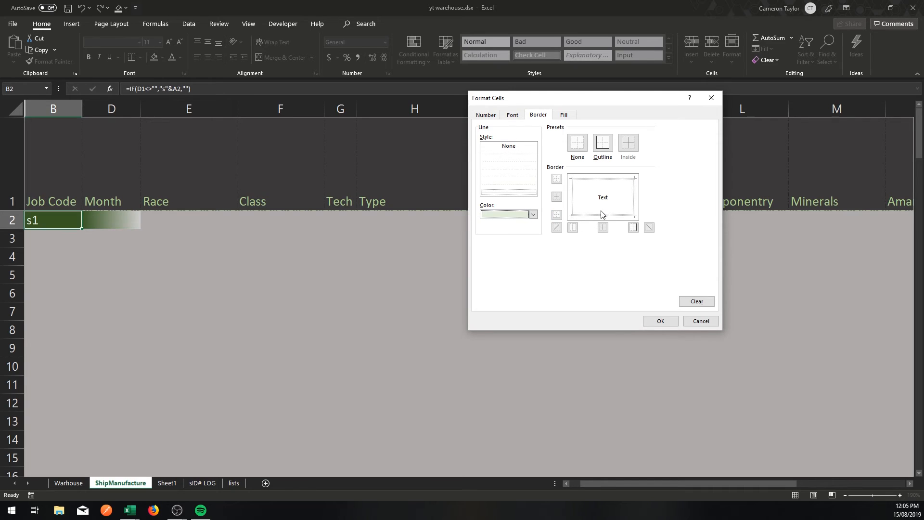
left_click(657, 321)
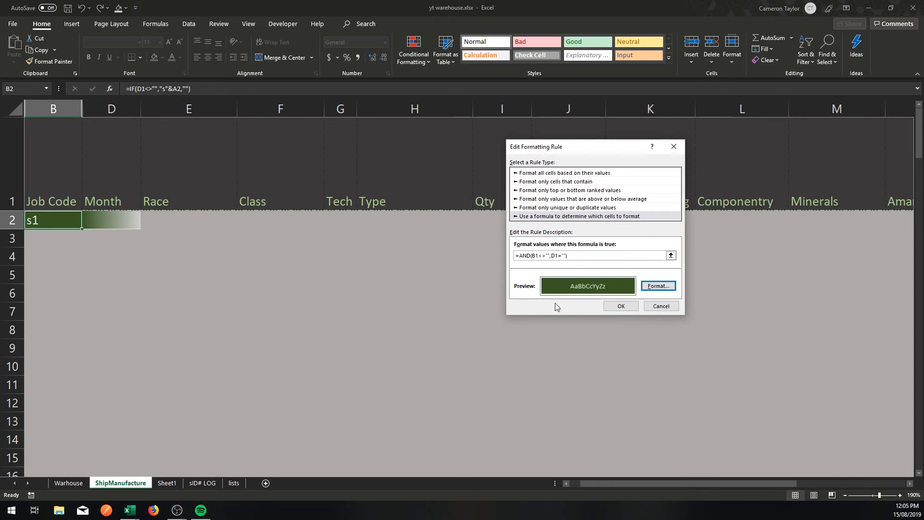
left_click(627, 307)
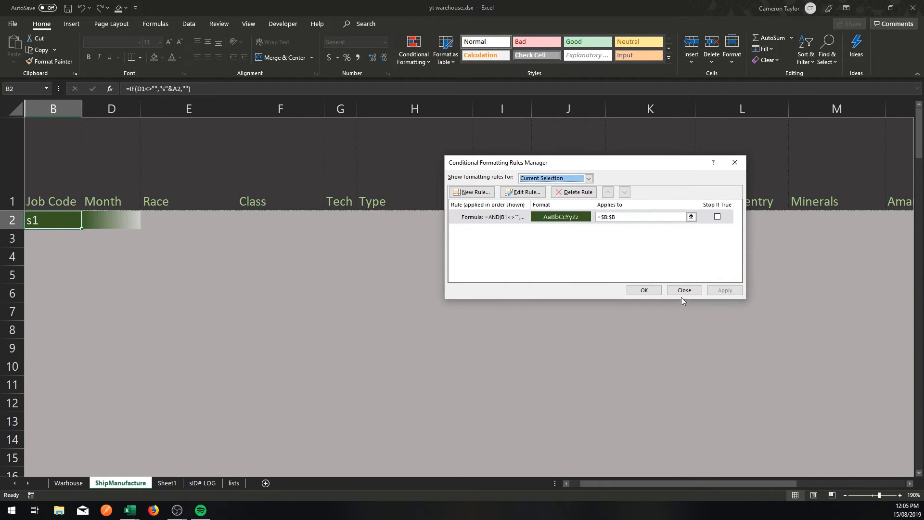
left_click(647, 289)
left_click(433, 304)
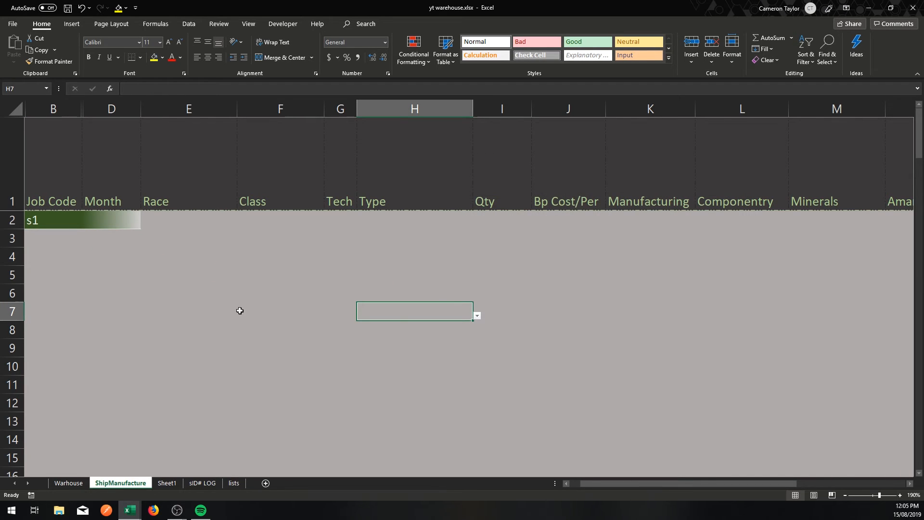
left_click(133, 300)
left_click(198, 298)
left_click(161, 279)
Review the border, font and fill settings in the format of the Job Code rule from cell B2, and accept them unaltered.
scroll(74, 258, "up", 10)
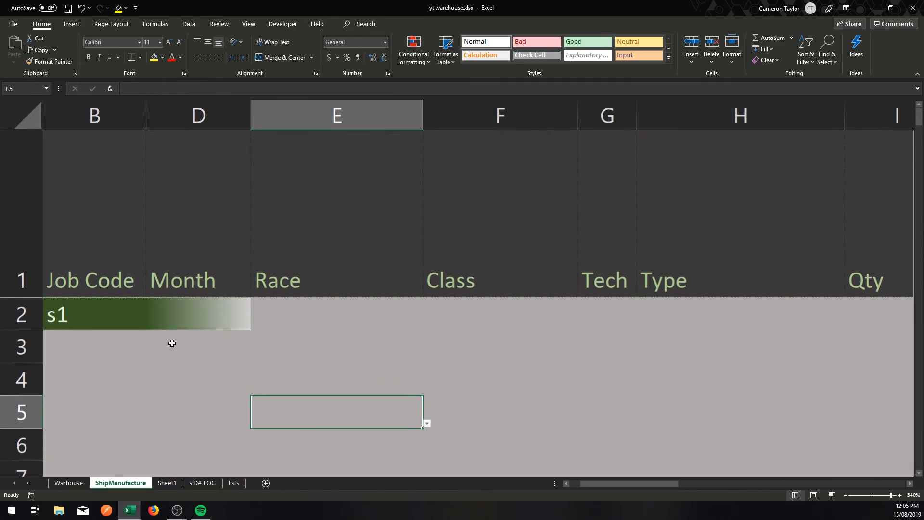
left_click(97, 318)
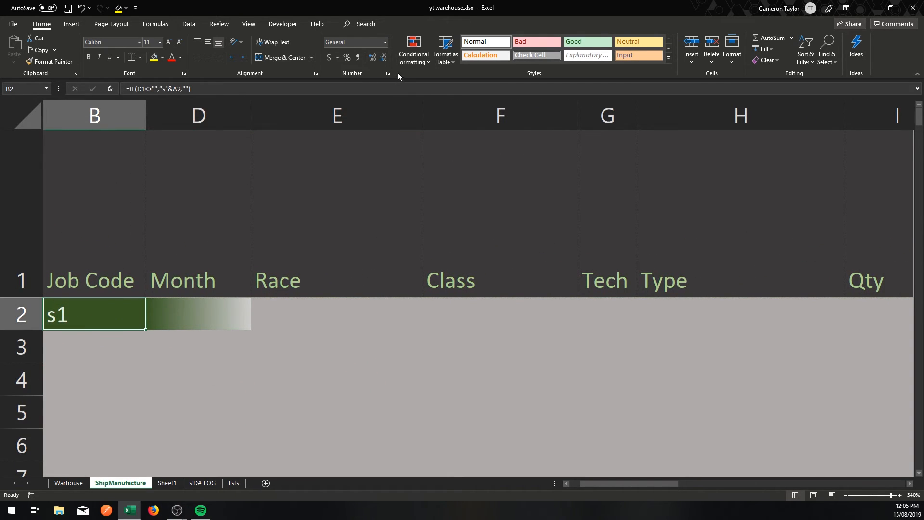
left_click(410, 53)
left_click(424, 222)
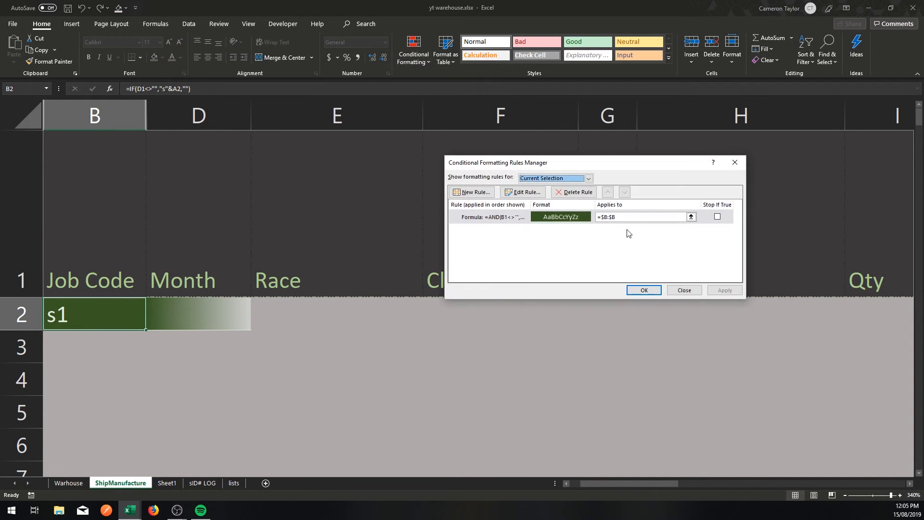
left_click(505, 216)
left_click(517, 192)
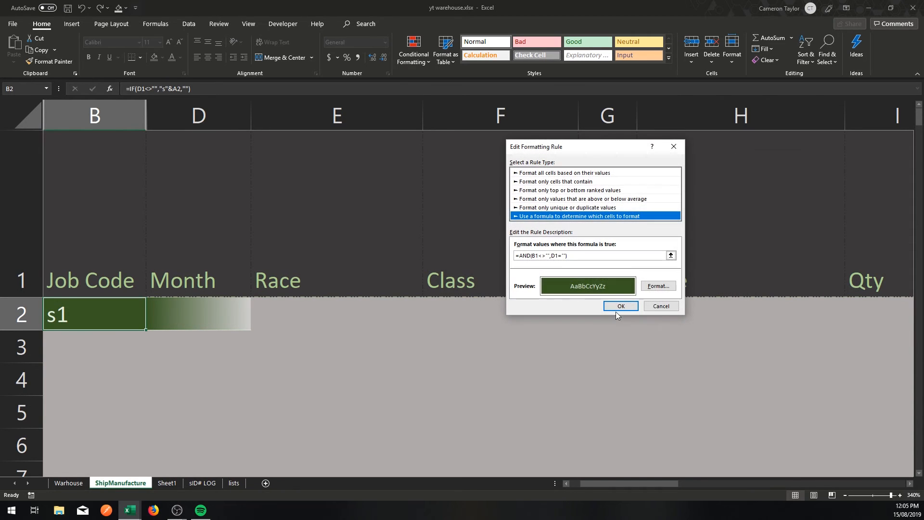
left_click(659, 286)
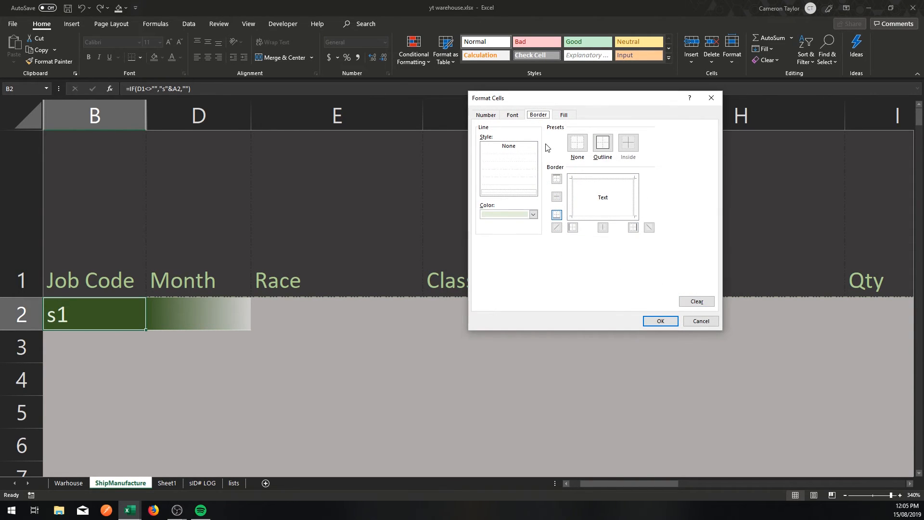
left_click(516, 117)
left_click(570, 116)
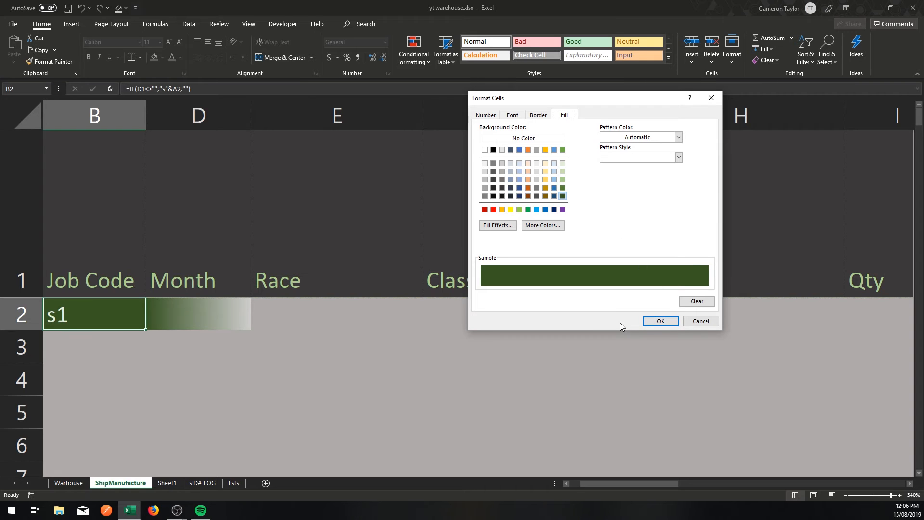
left_click(660, 320)
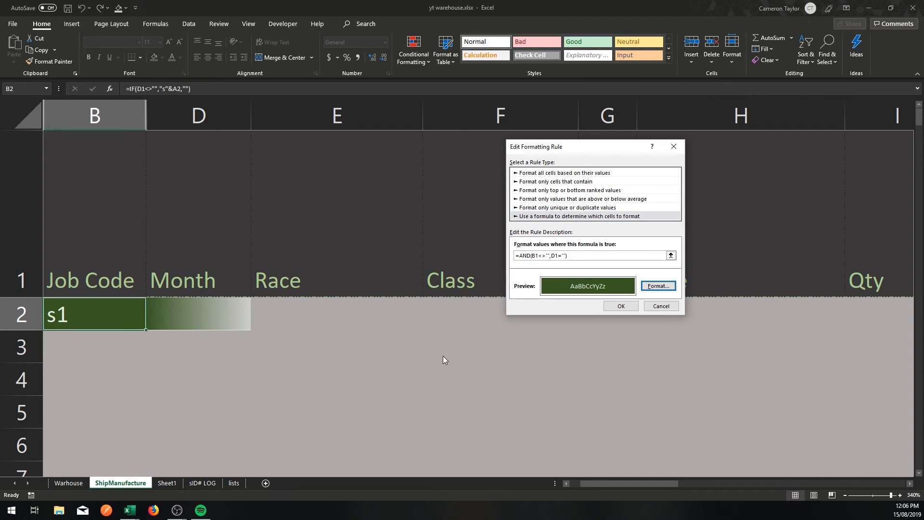
left_click(634, 308)
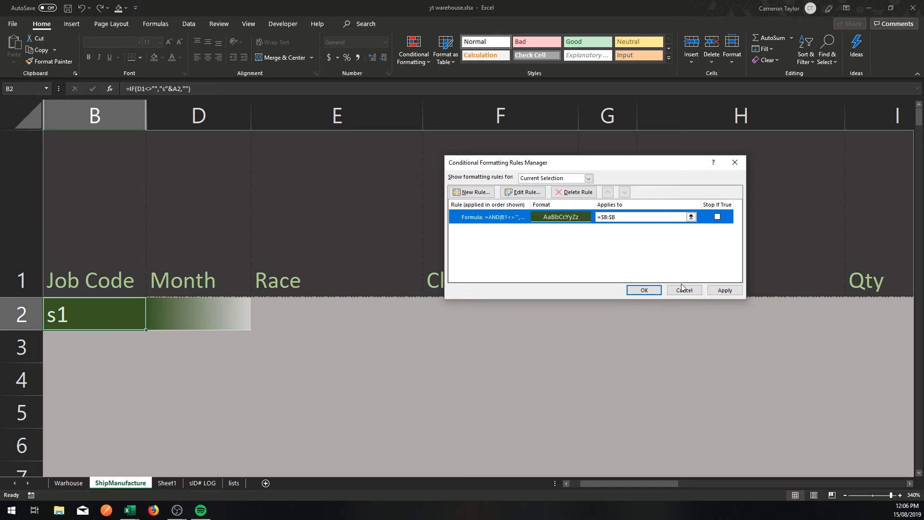
left_click(644, 289)
left_click(475, 345)
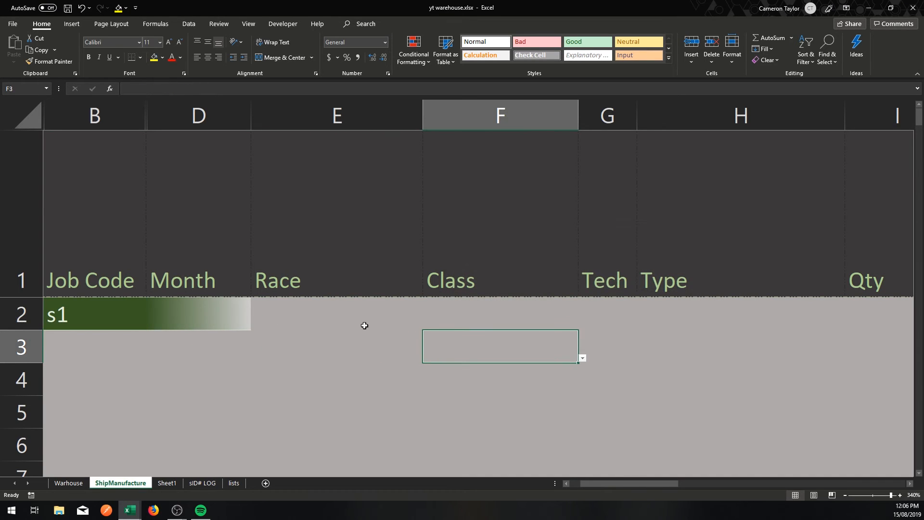
scroll(300, 309, "down", 1)
scroll(299, 307, "up", 1)
left_click(310, 332)
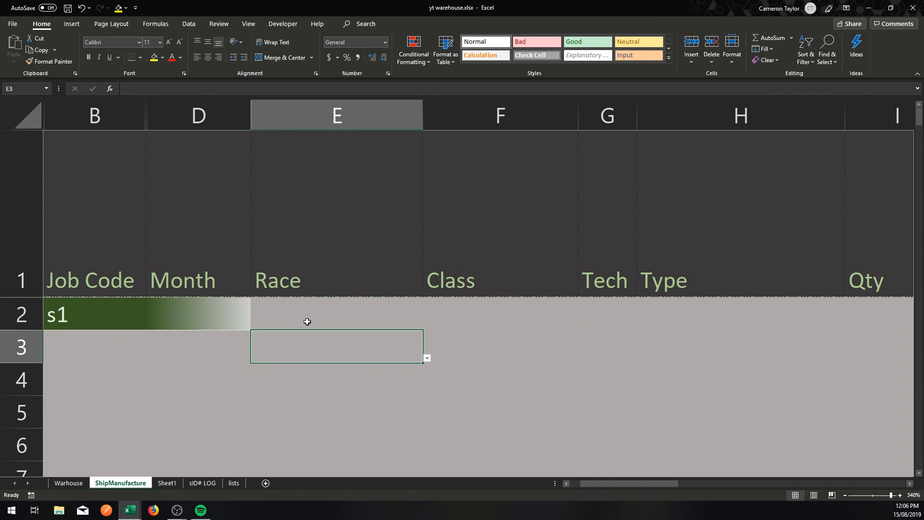
left_click(339, 315)
Choose February as the Month for job s1 in cell D2.
left_click(221, 326)
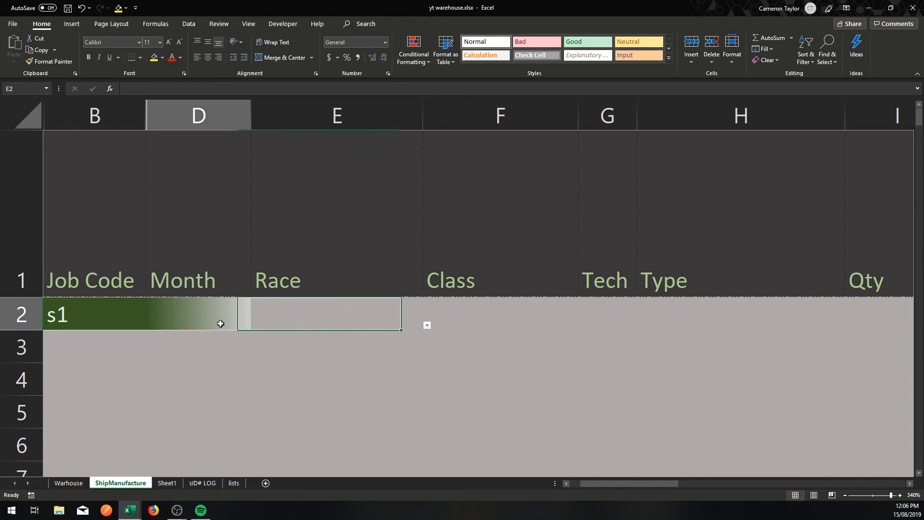
key("alt+Down")
key("Down")
key("Down")
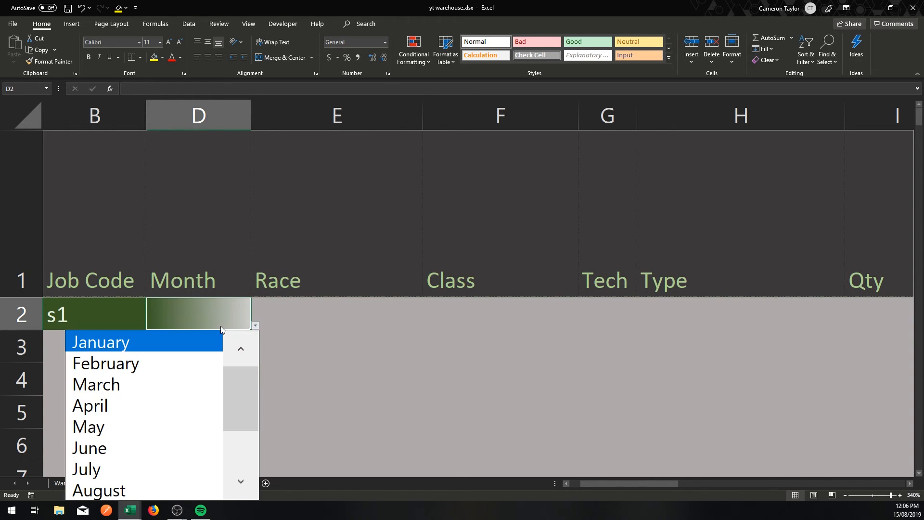
key("Return")
key("Down")
key("alt+Down")
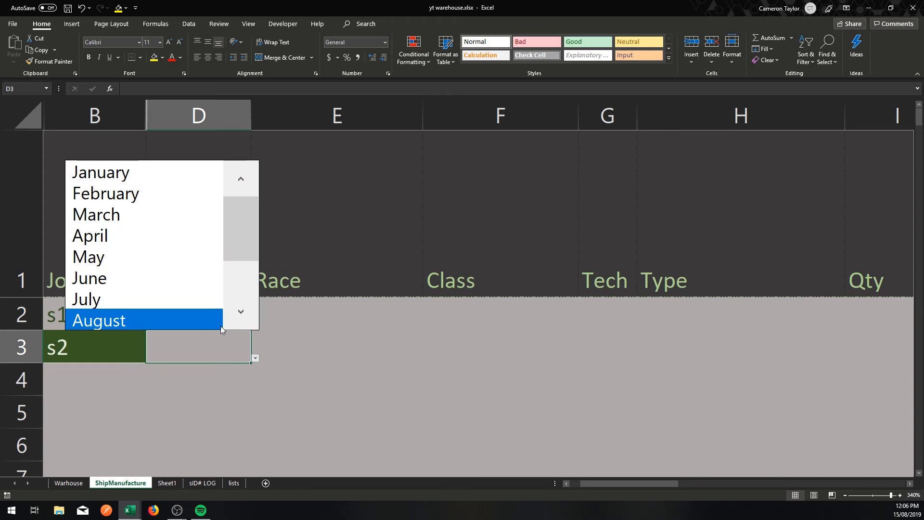
key("Escape")
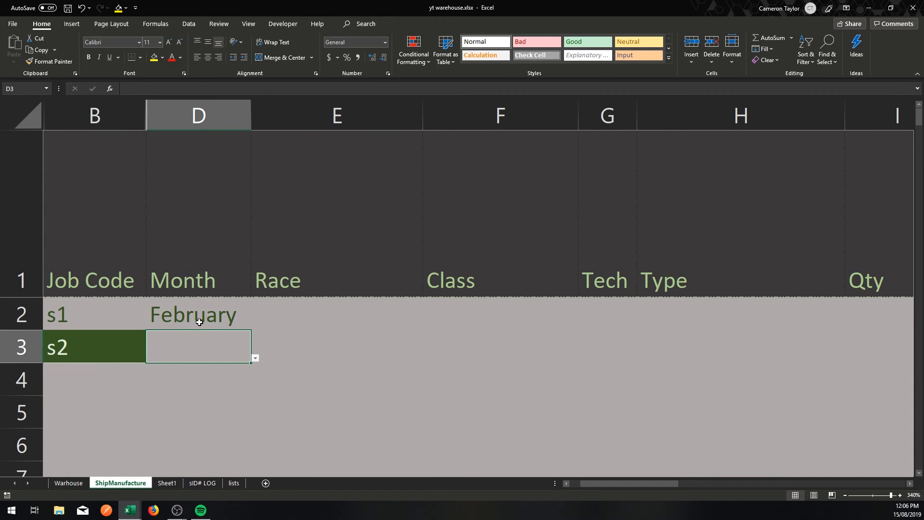
Extend the Month rule from cell D2 to apply to the whole column, =$D:$D, and apply the change.
left_click(202, 312)
left_click(414, 48)
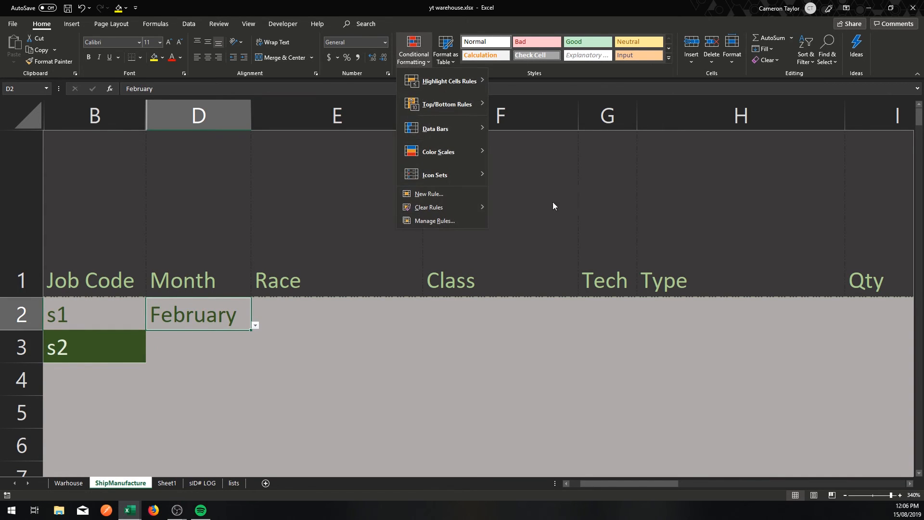
left_click(429, 226)
left_click(584, 215)
left_click(628, 217)
left_click_drag(629, 218, 595, 219)
left_click(519, 234)
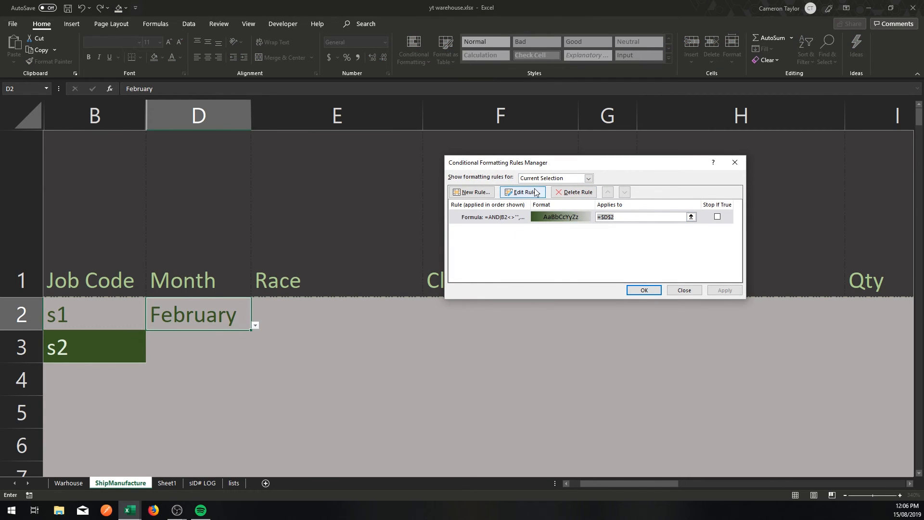
key("BackSpace")
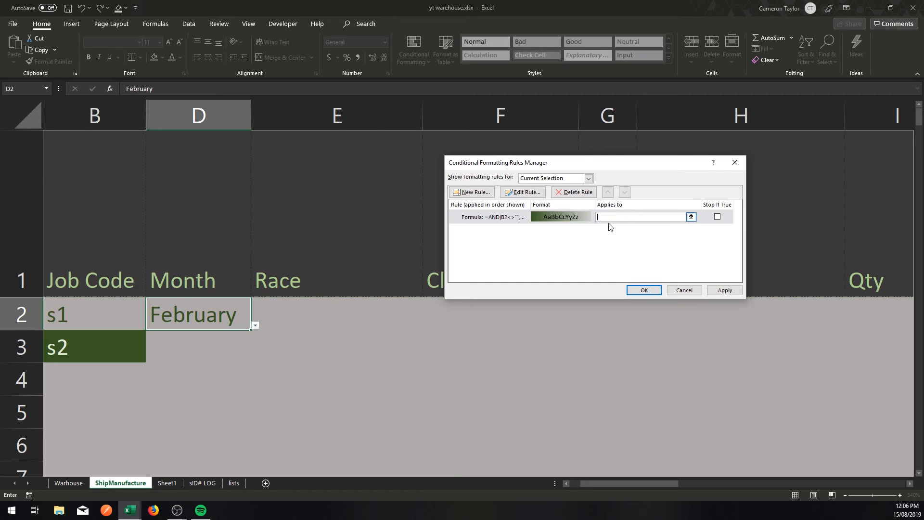
left_click(226, 114)
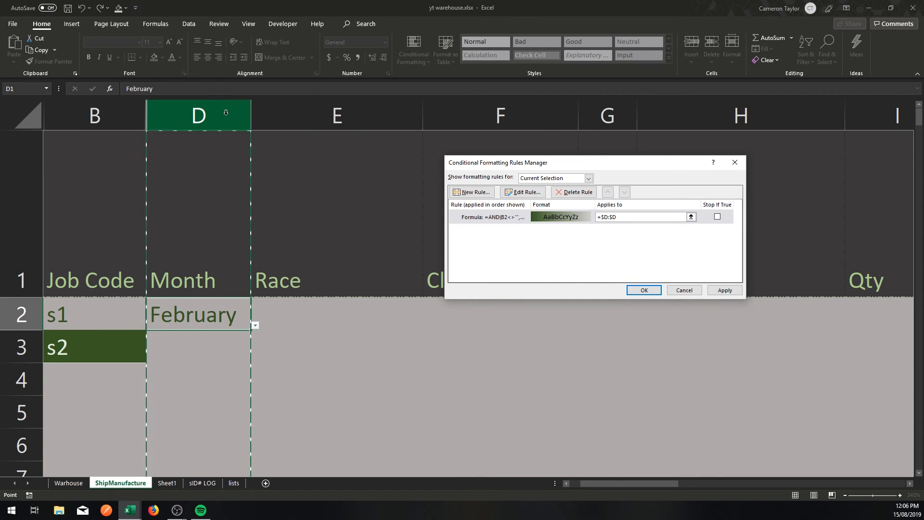
left_click(725, 290)
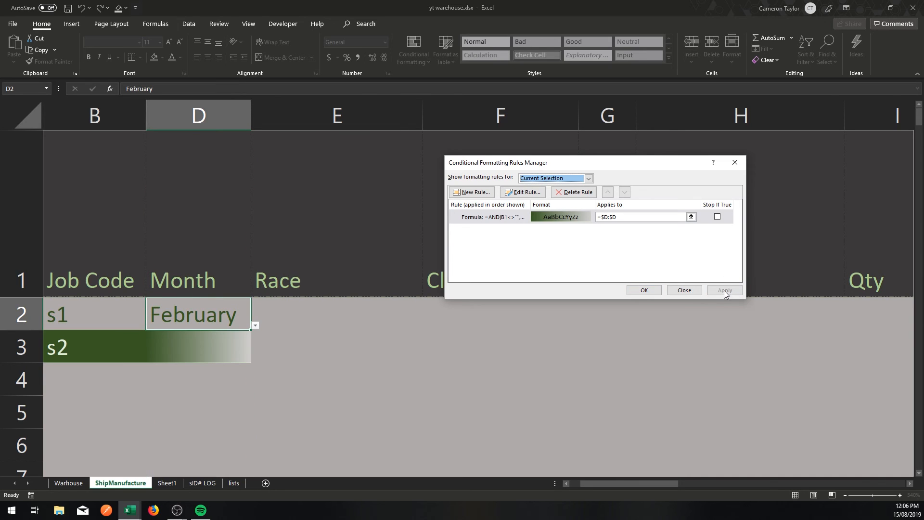
left_click(644, 291)
left_click(380, 347)
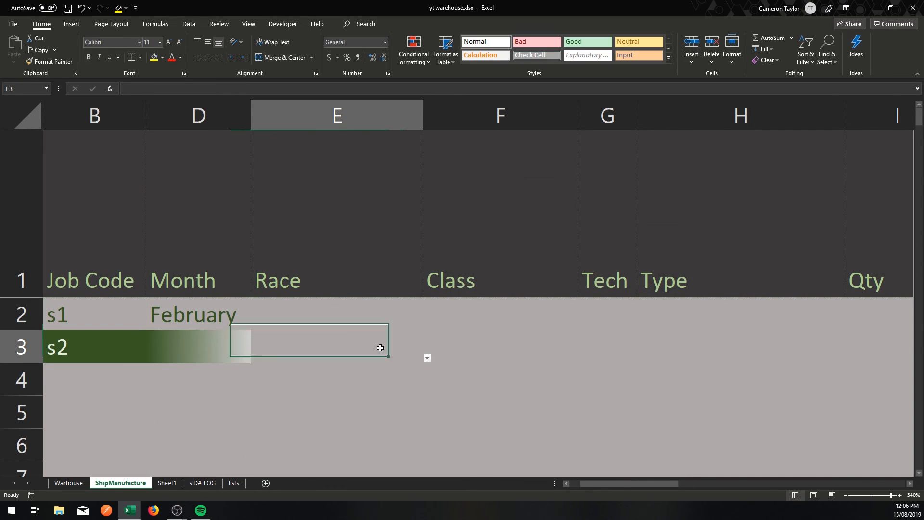
left_click(360, 321)
scroll(355, 317, "down", 3)
scroll(356, 317, "up", 3)
left_click(349, 369)
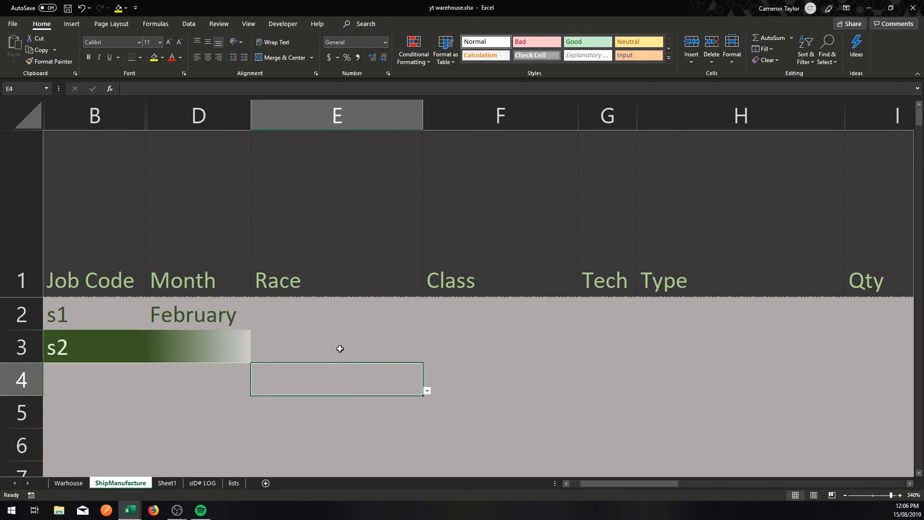
left_click(303, 345)
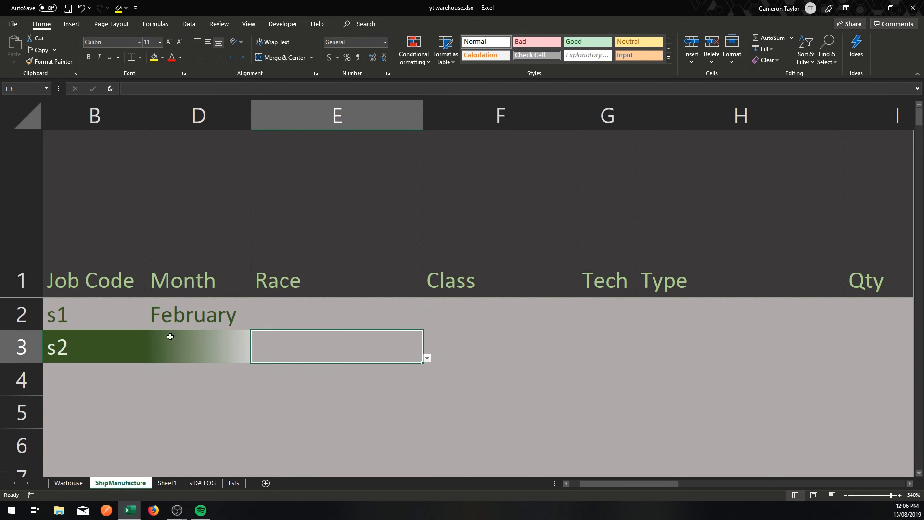
Test the Month rule by choosing February in cell D3 and September in cell D4.
left_click(199, 343)
key("alt+Down")
key("Down")
key("Down")
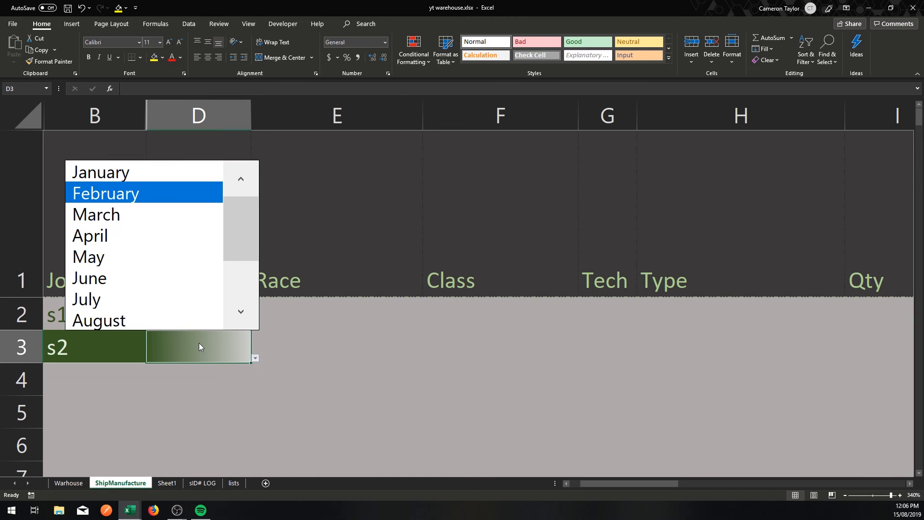
key("Return")
key("alt+Down")
key("Down")
key("Return")
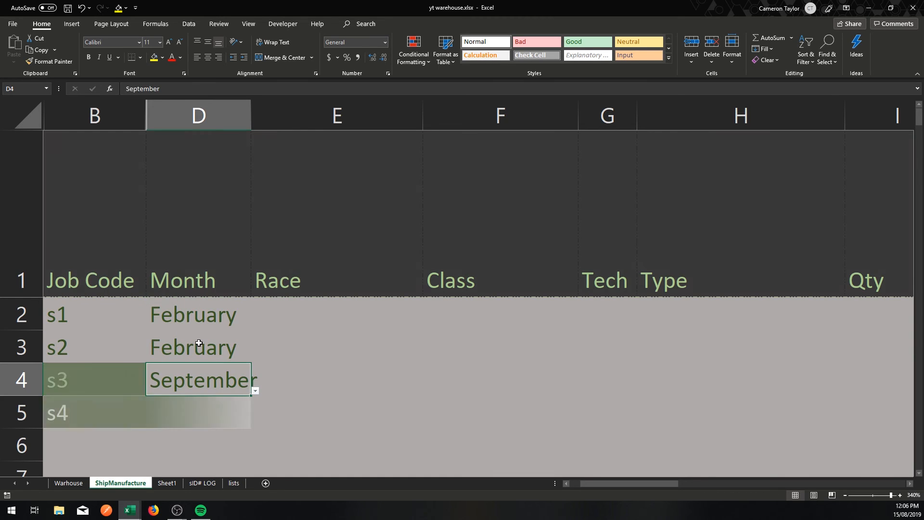
Continue the test by choosing July in cell D5 and April in cell D6.
key("alt+Down")
key("Down")
key("Return")
key("alt+Down")
key("Return")
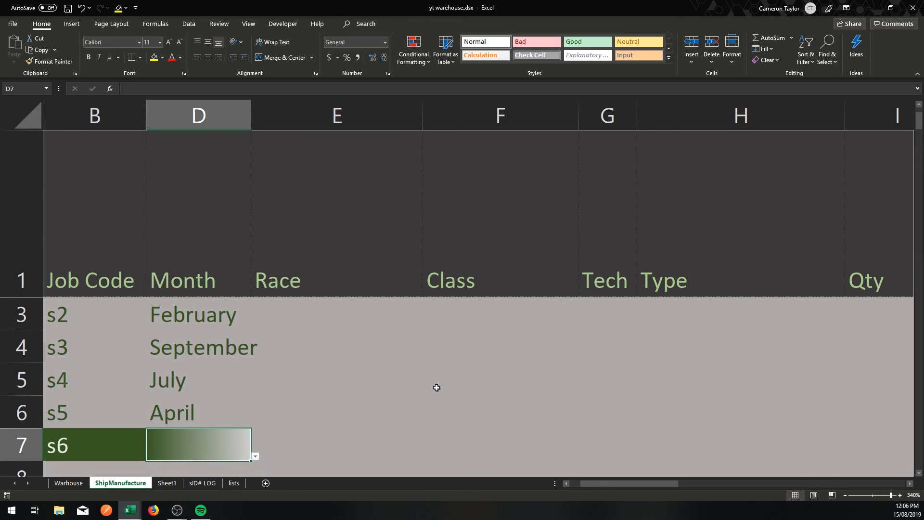
Clear the test Month entries from cells D3 to D6.
left_click(301, 409)
left_click(197, 400)
mouse_move(197, 400)
left_mouse_down()
mouse_move(191, 313)
mouse_move(200, 374)
mouse_move(193, 410)
left_mouse_up()
left_click_drag(192, 415, 187, 299)
key("Delete")
left_click(336, 367)
left_click(189, 342)
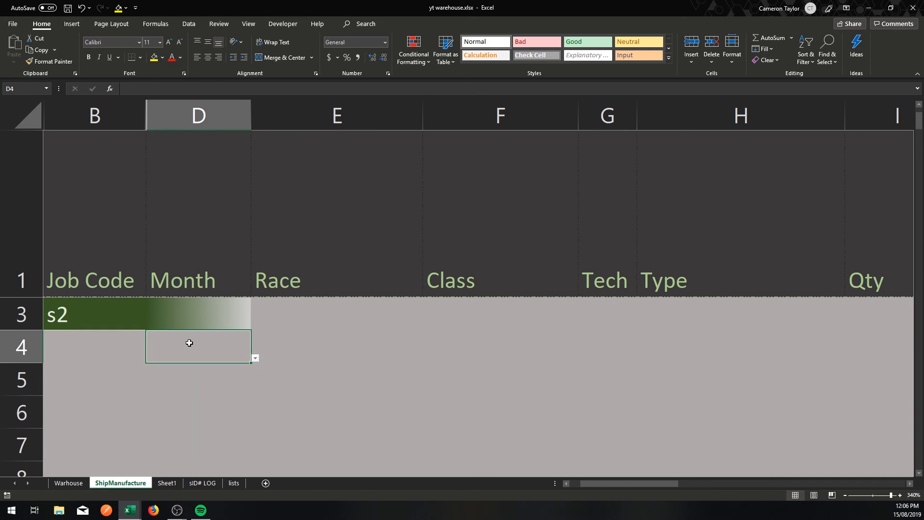
left_click(336, 342)
scroll(334, 340, "down", 1)
scroll(316, 330, "up", 2)
key("alt")
left_click(215, 398)
left_click(247, 351)
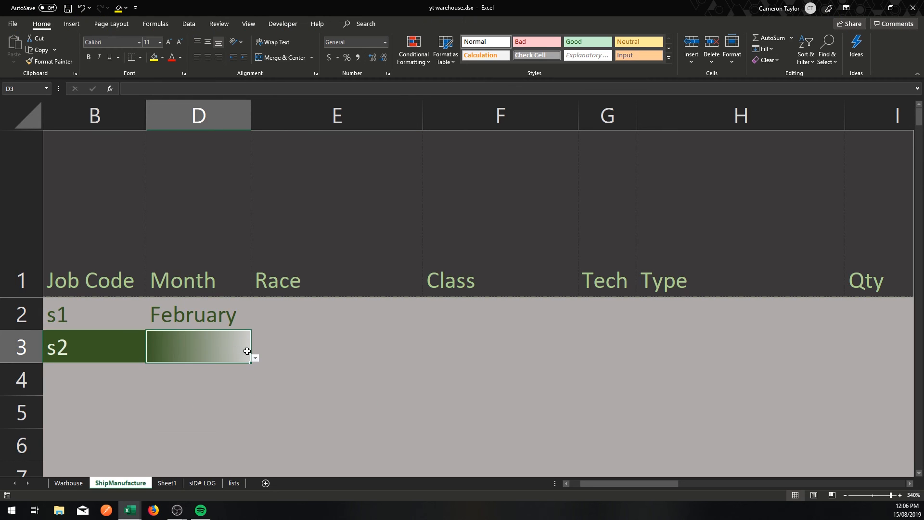
Check the fill colour of empty cell E3 in the fill colour palette.
left_click(310, 337)
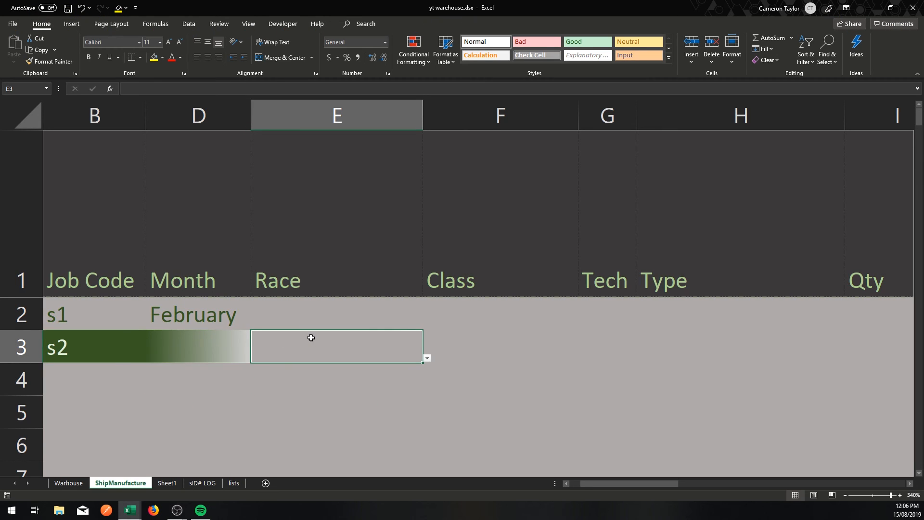
left_click(163, 58)
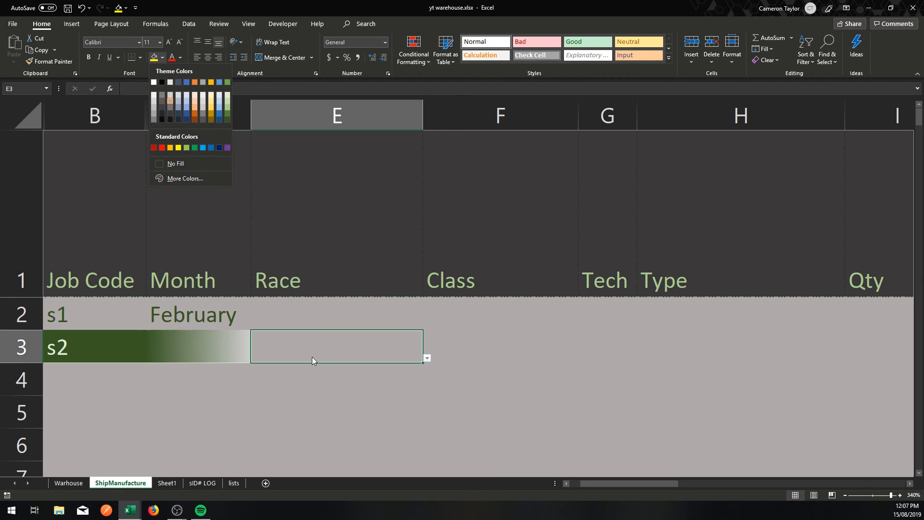
left_click(307, 421)
Open the Month column's formula-based conditional formatting rule for editing, starting from cell D3.
left_click(206, 351)
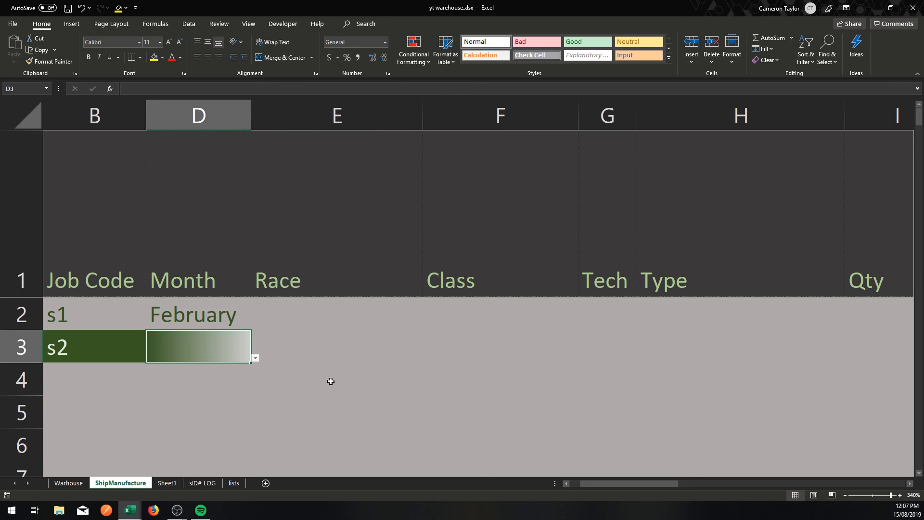
left_click(413, 54)
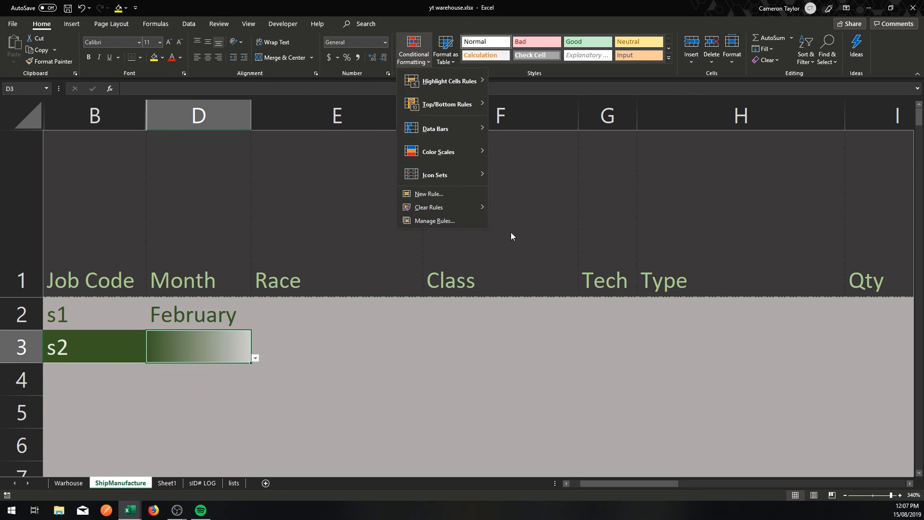
left_click(439, 221)
left_click(507, 217)
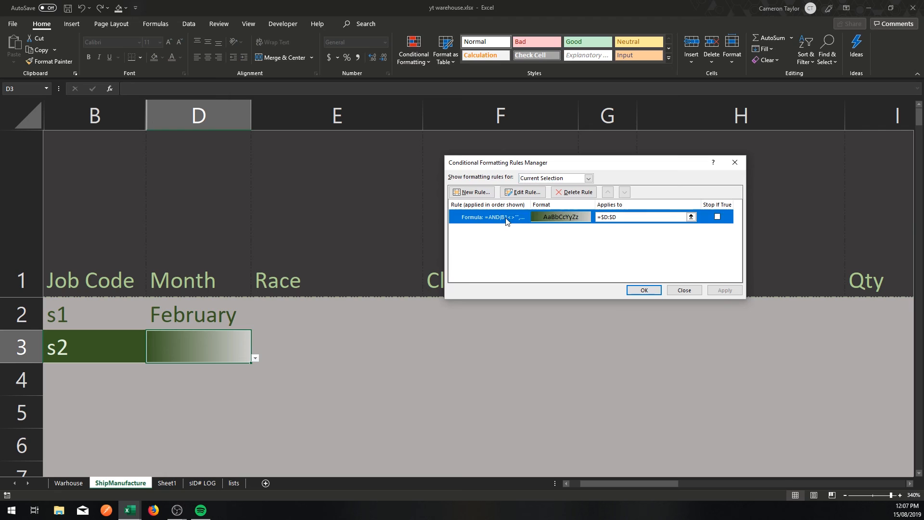
left_click(533, 190)
left_click(656, 285)
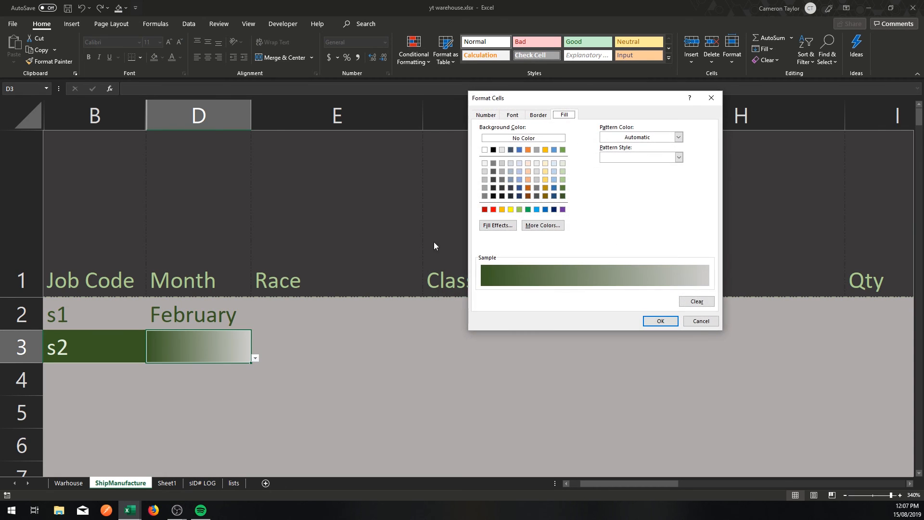
left_click(502, 171)
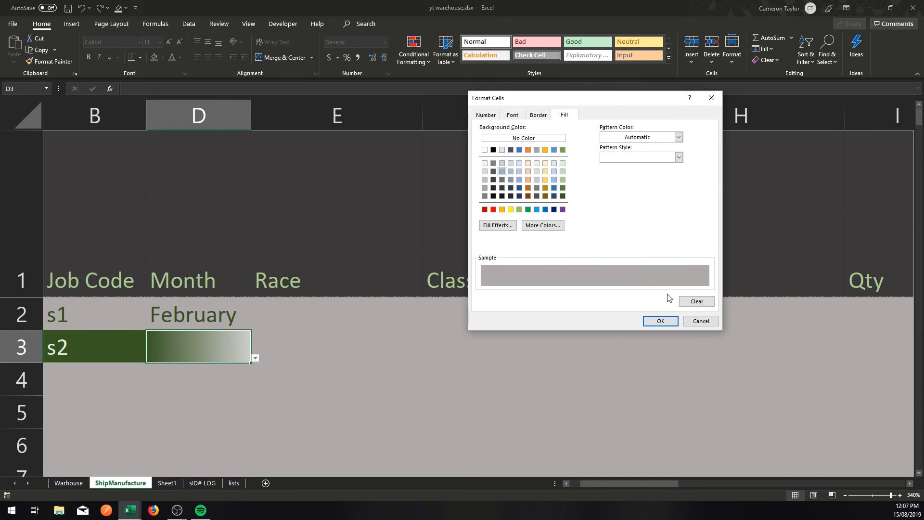
left_click(693, 320)
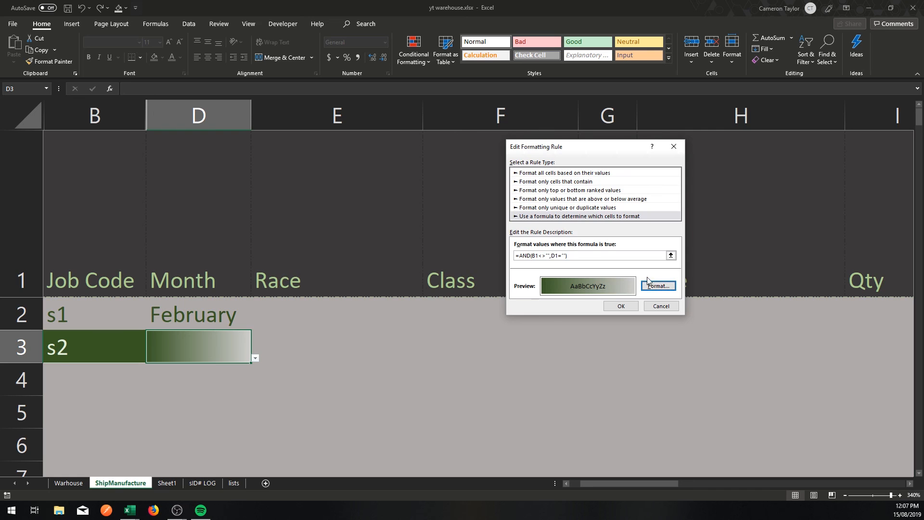
Set Color 1 of the Month rule's two-colour gradient fill to the darker grey matching the sheet background and apply the rule.
left_click(658, 289)
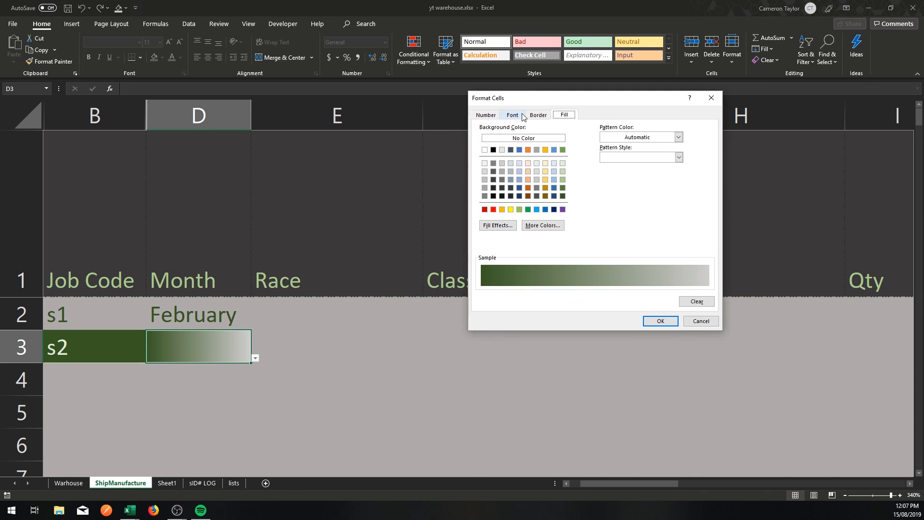
left_click(498, 226)
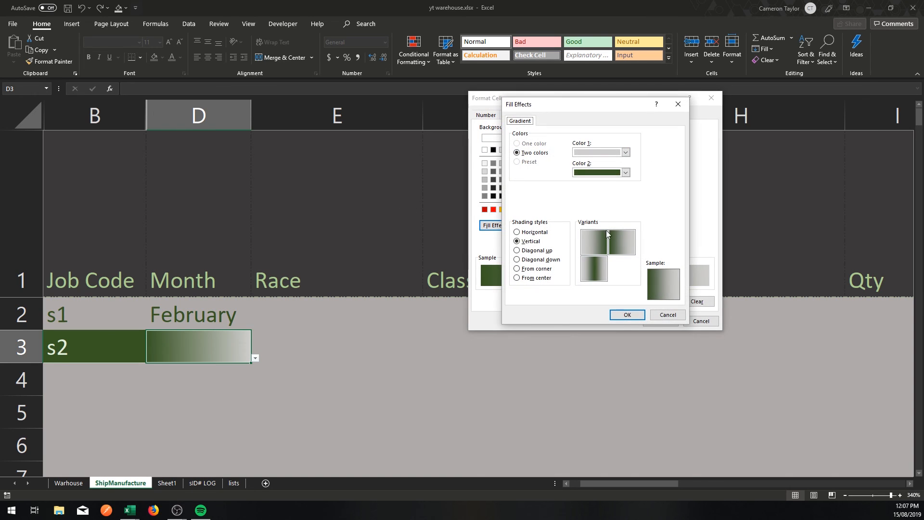
left_click(627, 152)
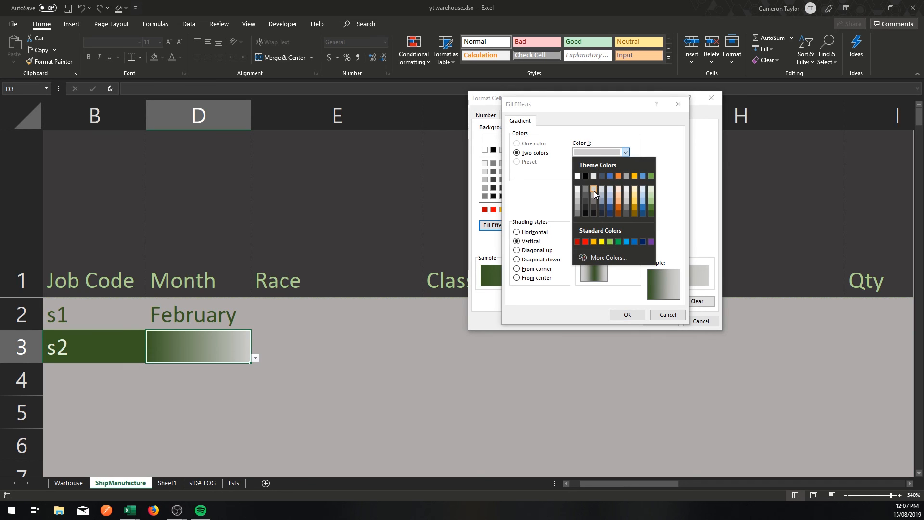
left_click(595, 189)
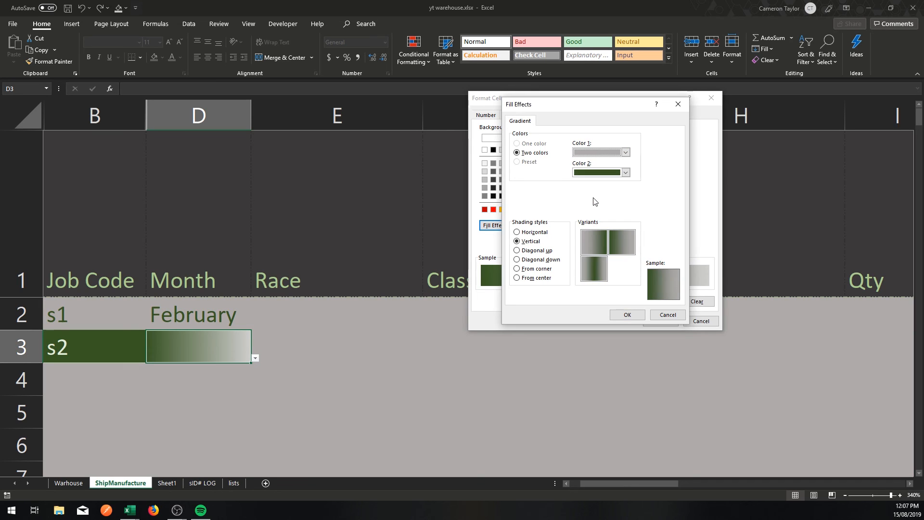
left_click(627, 314)
left_click(661, 321)
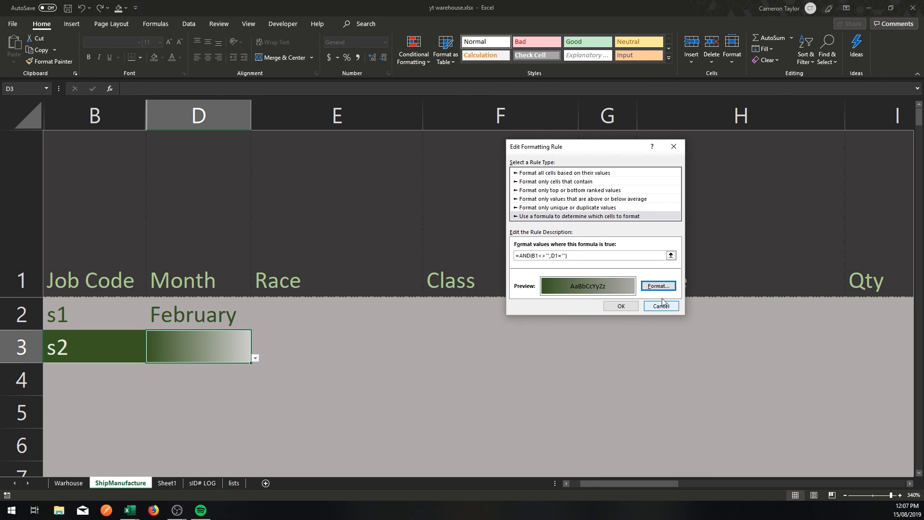
left_click(615, 307)
left_click(713, 293)
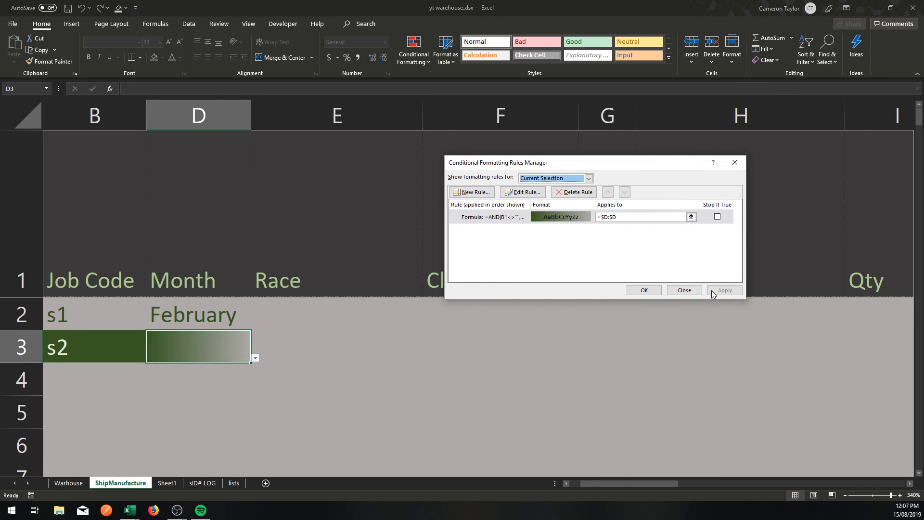
left_click(644, 290)
left_click(542, 392)
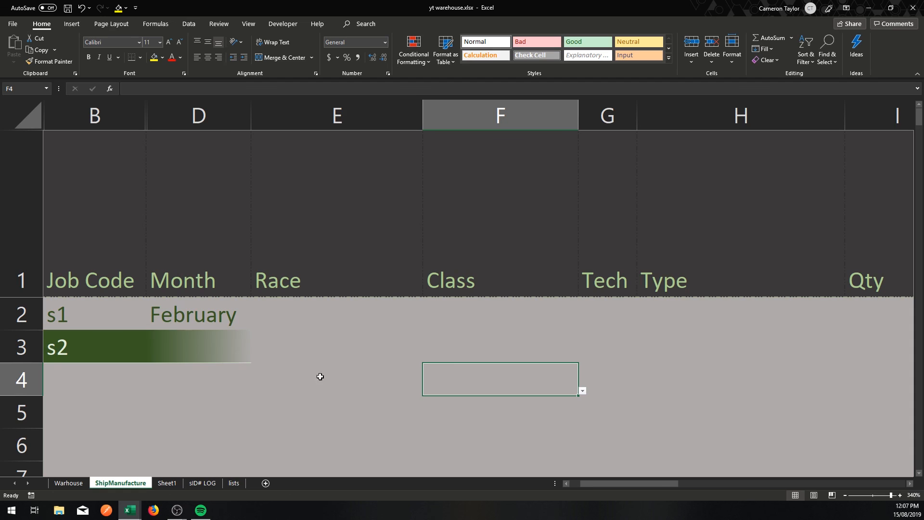
left_click(334, 354)
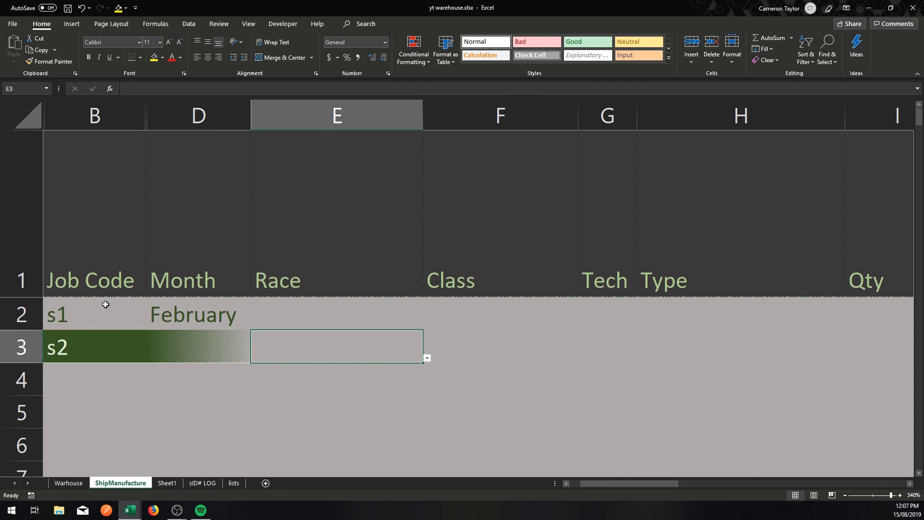
left_click(94, 314)
left_click(260, 315)
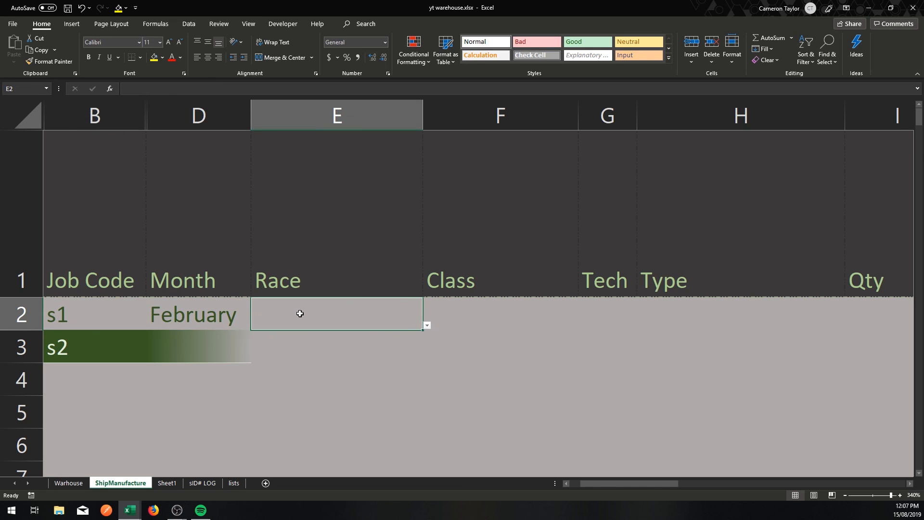
left_click(301, 352)
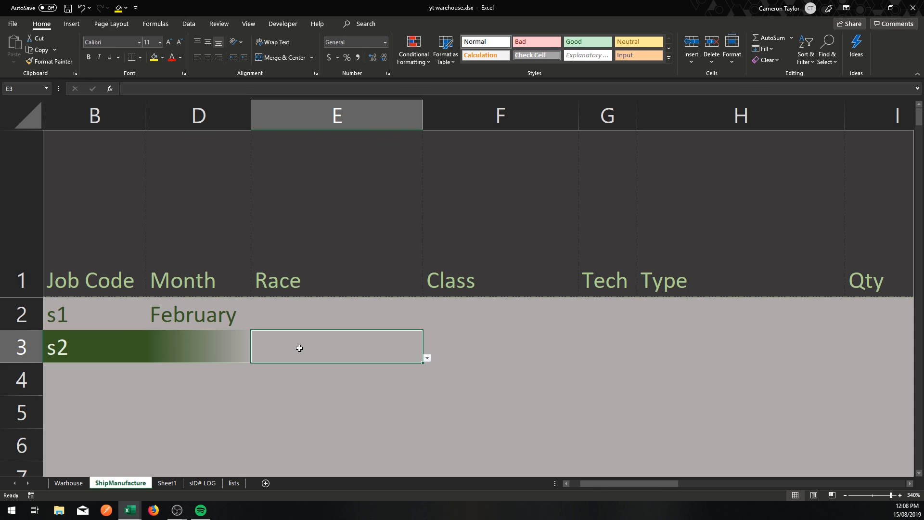
left_click(296, 365)
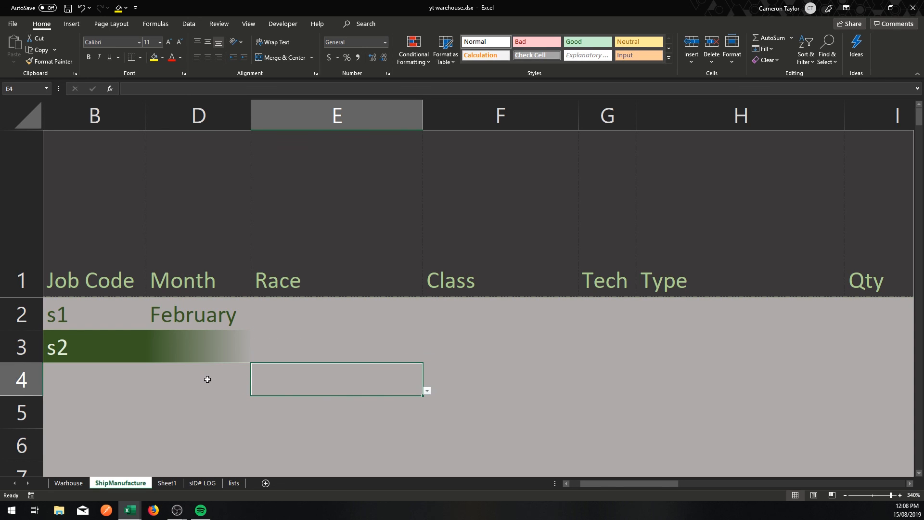